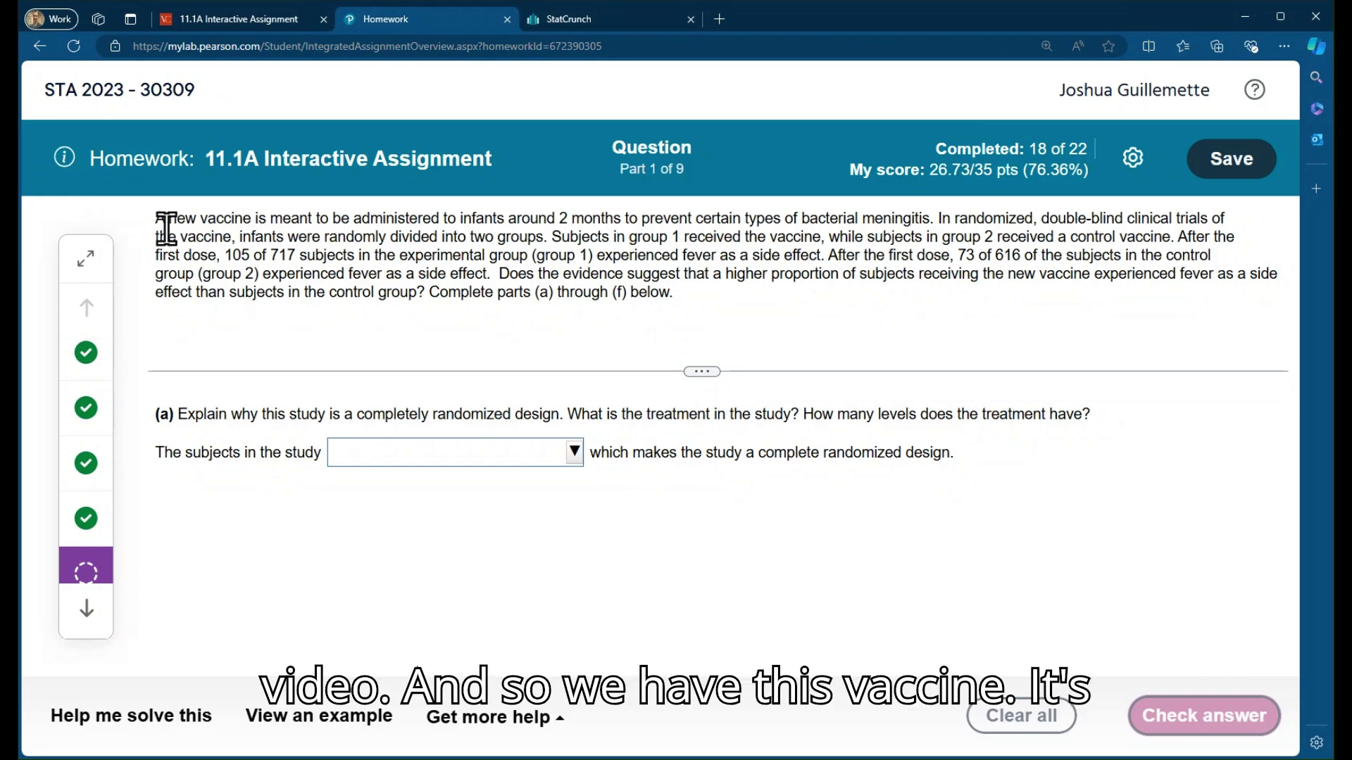
# Step: Read the vaccine study question, examining the group assignments and the fever counts for the experimental and control groups
pyautogui.moveTo(156, 219); pyautogui.dragTo(1176, 239)
pyautogui.click(525, 238)
pyautogui.click(919, 248)
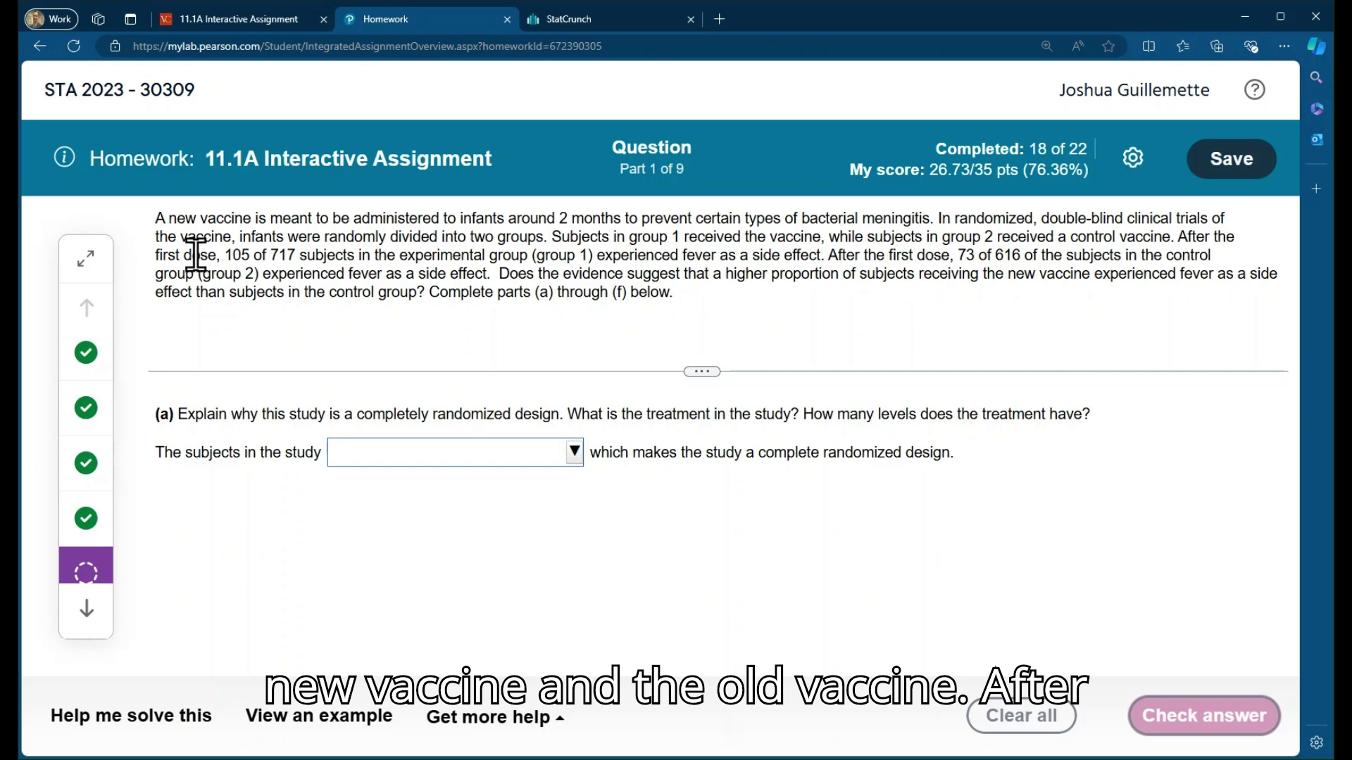
pyautogui.moveTo(221, 255); pyautogui.dragTo(832, 255)
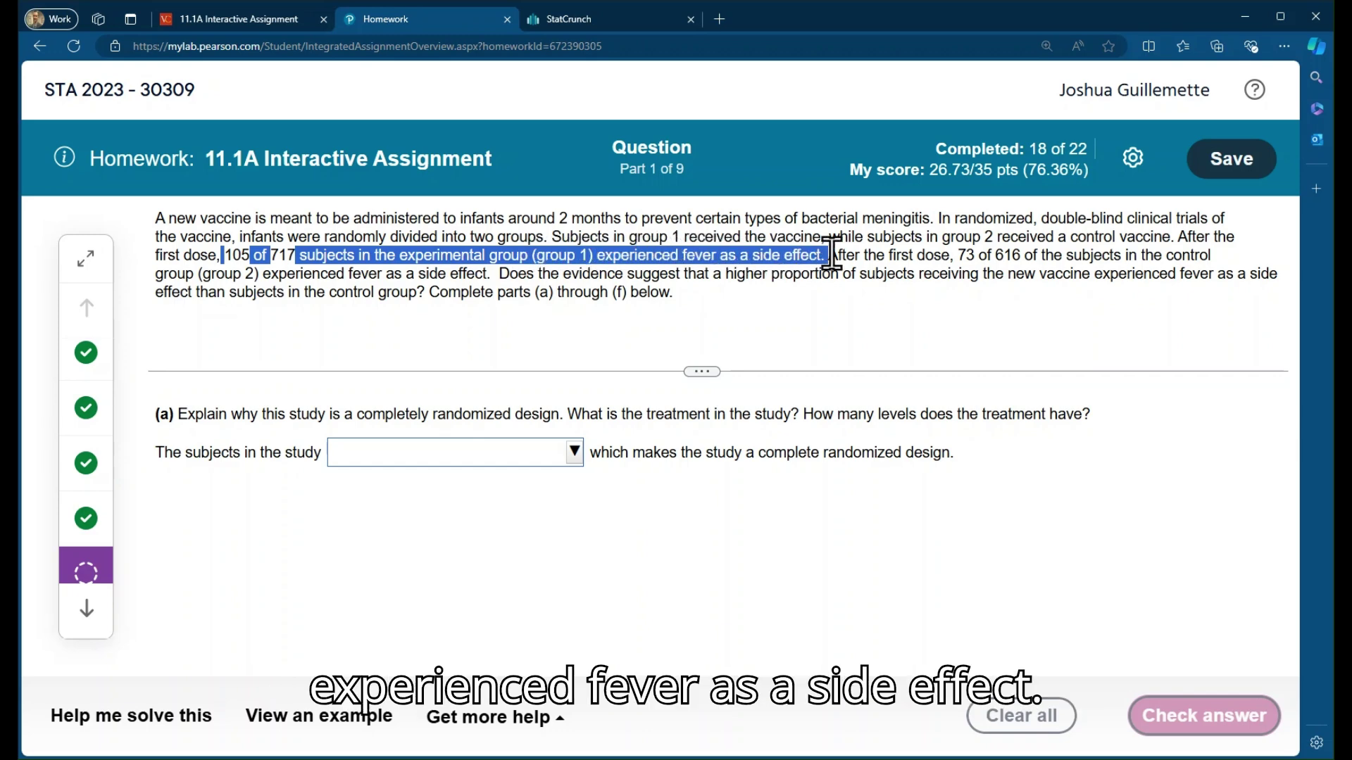
pyautogui.click(404, 273)
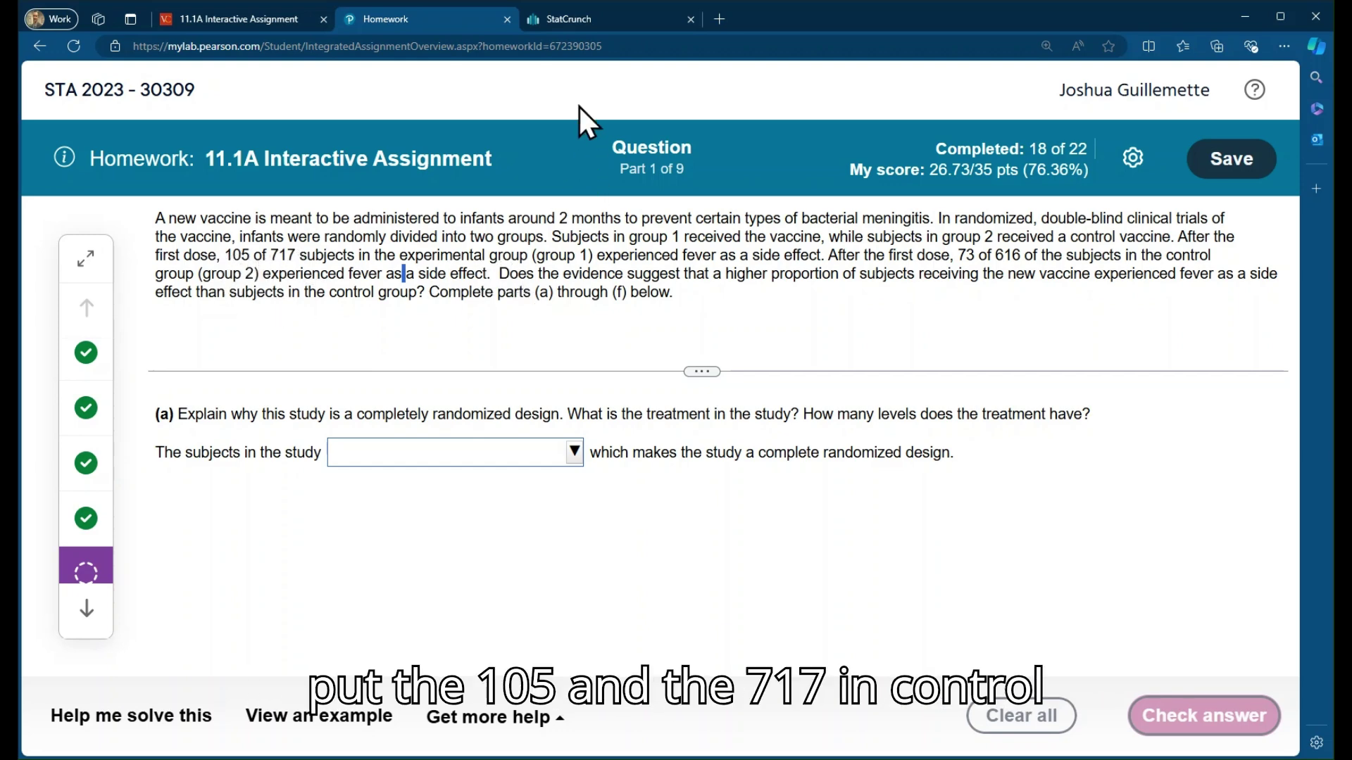
# Step: Switch to StatCrunch, name the first column Side Effect, and enter Yes and No in its first two rows
pyautogui.click(590, 19)
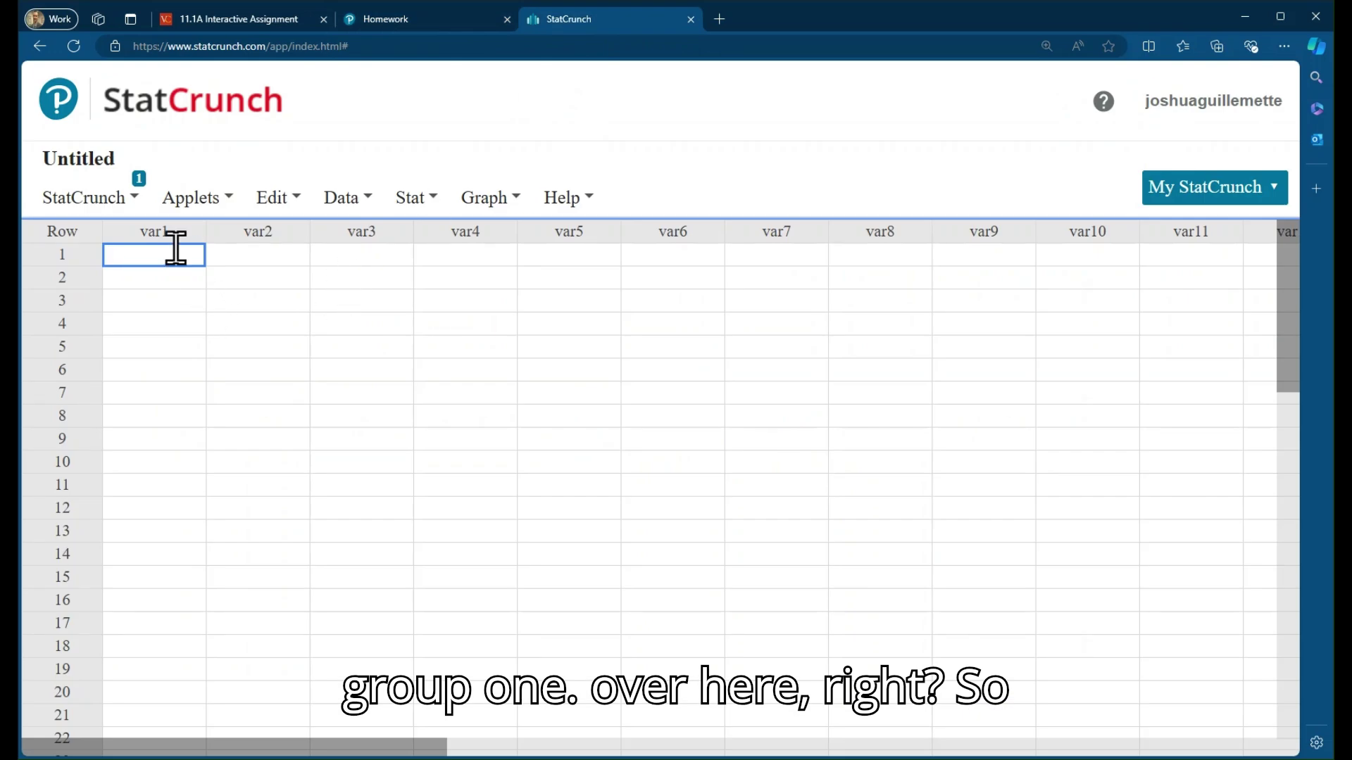
pyautogui.click(156, 234)
pyautogui.write('new')
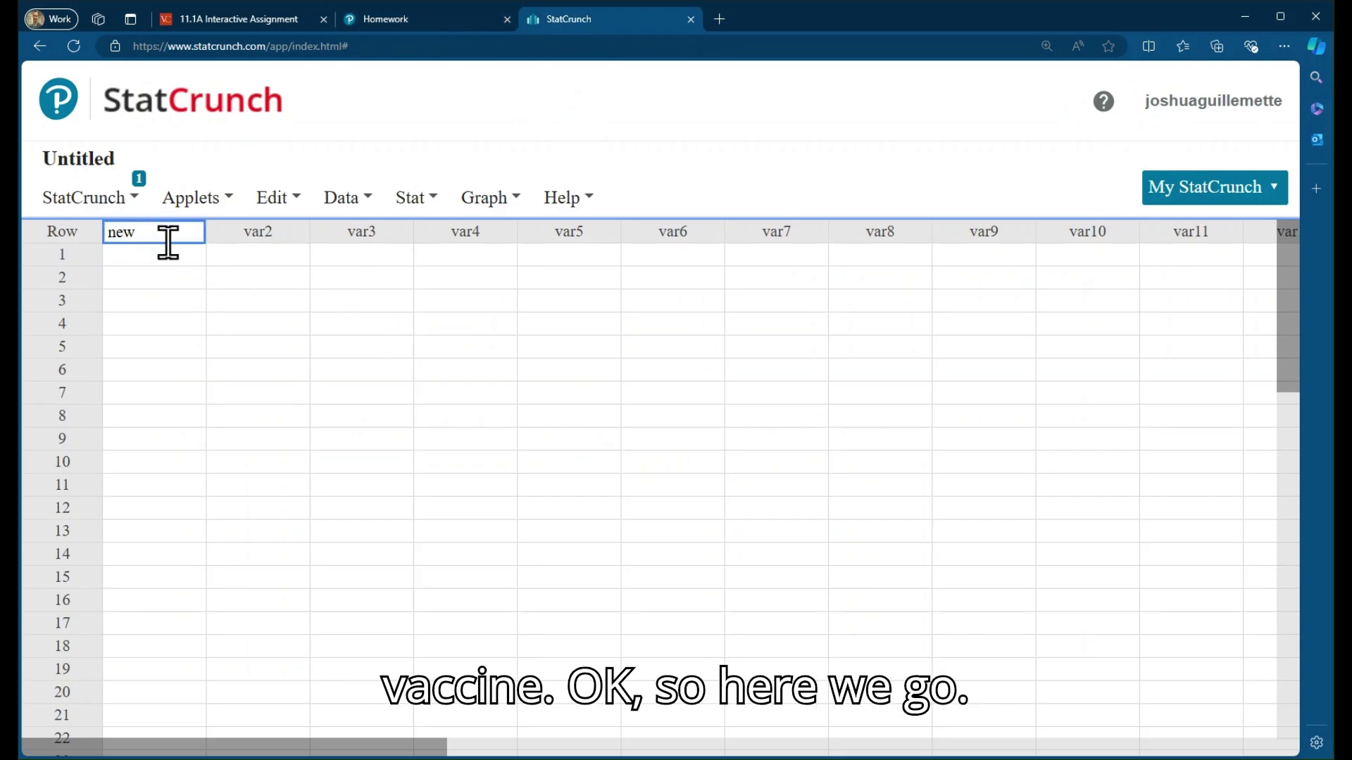
pyautogui.press('BackSpace')
pyautogui.press('BackSpace')
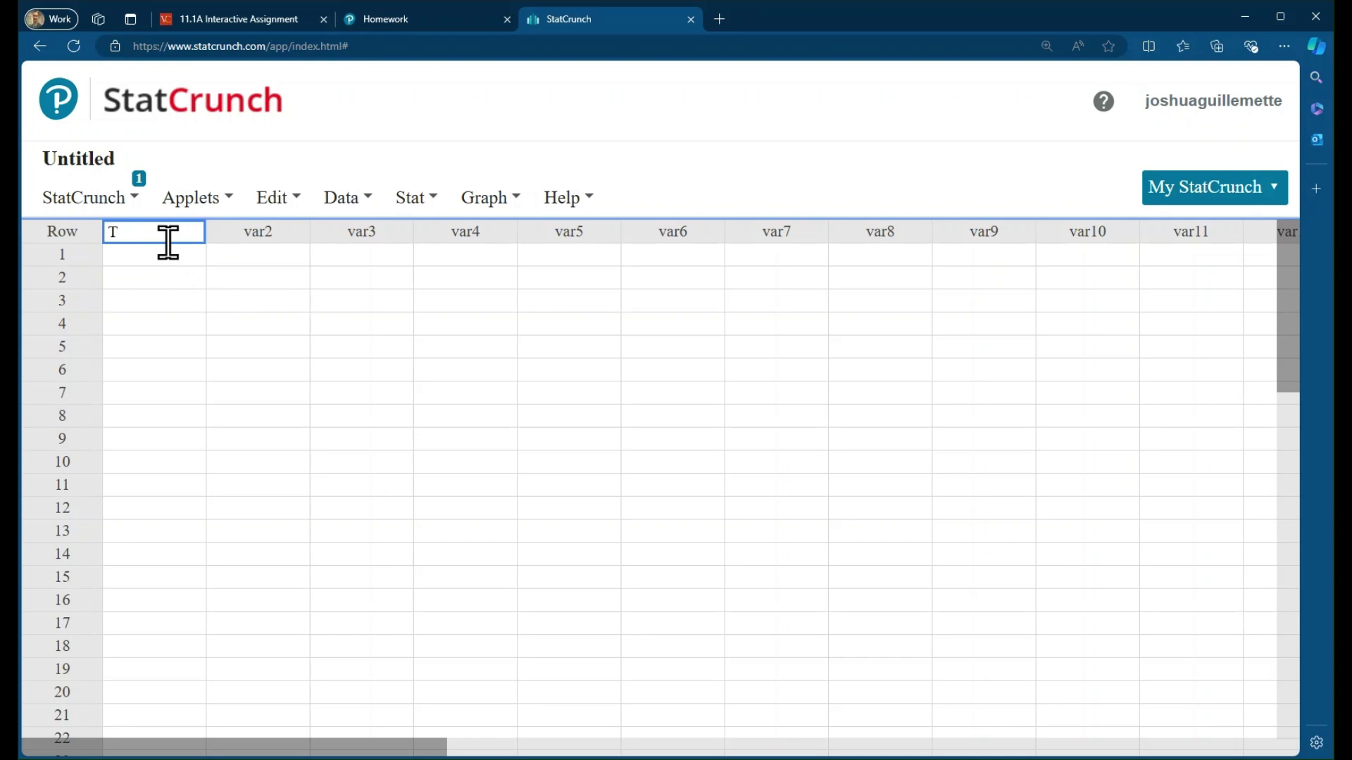
pyautogui.press('BackSpace')
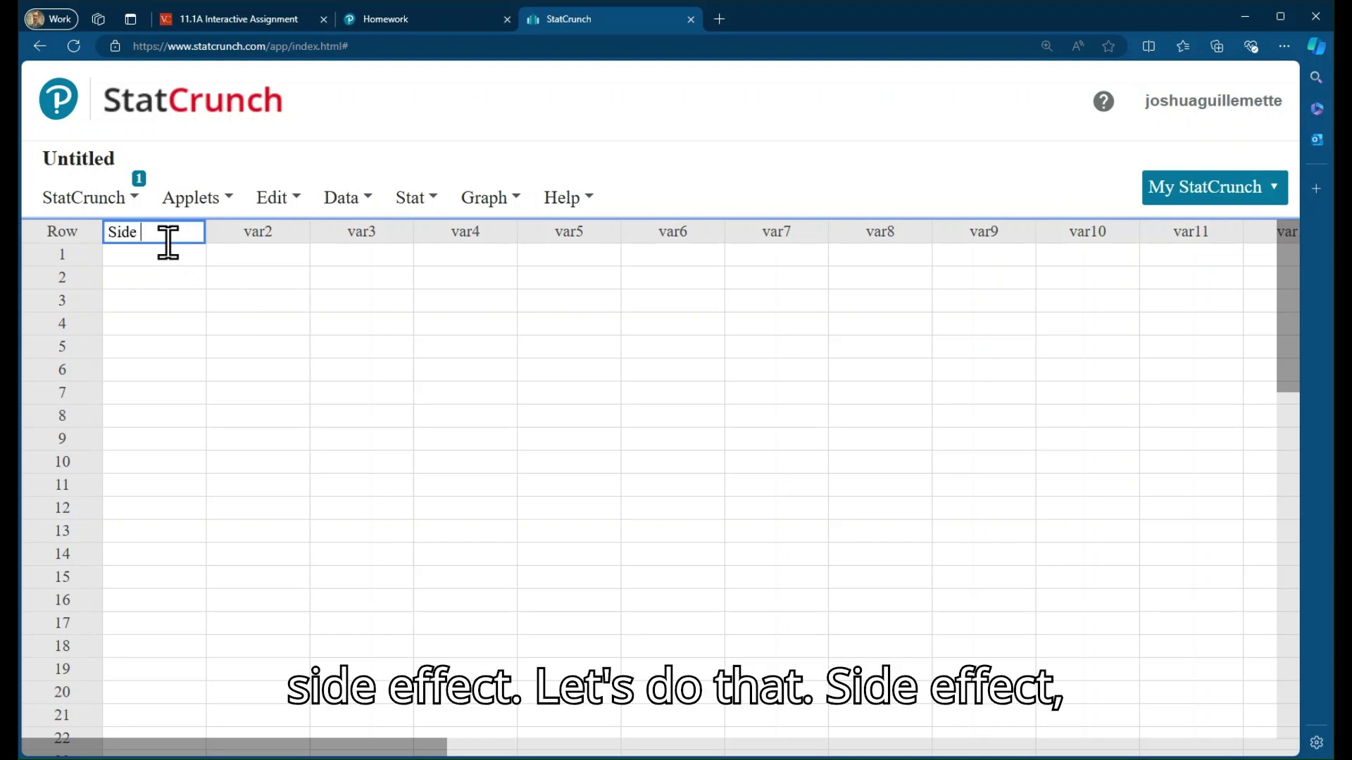
pyautogui.press('Return')
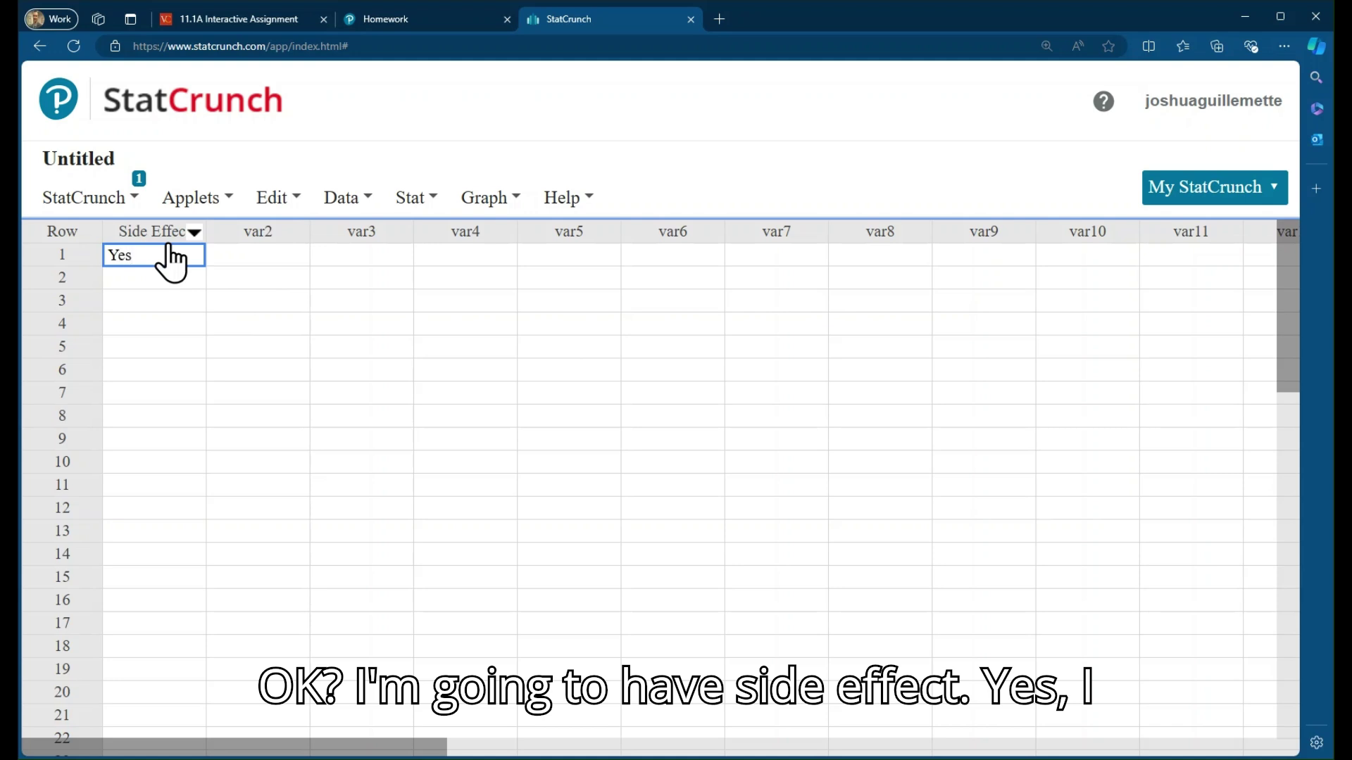
pyautogui.press('Return')
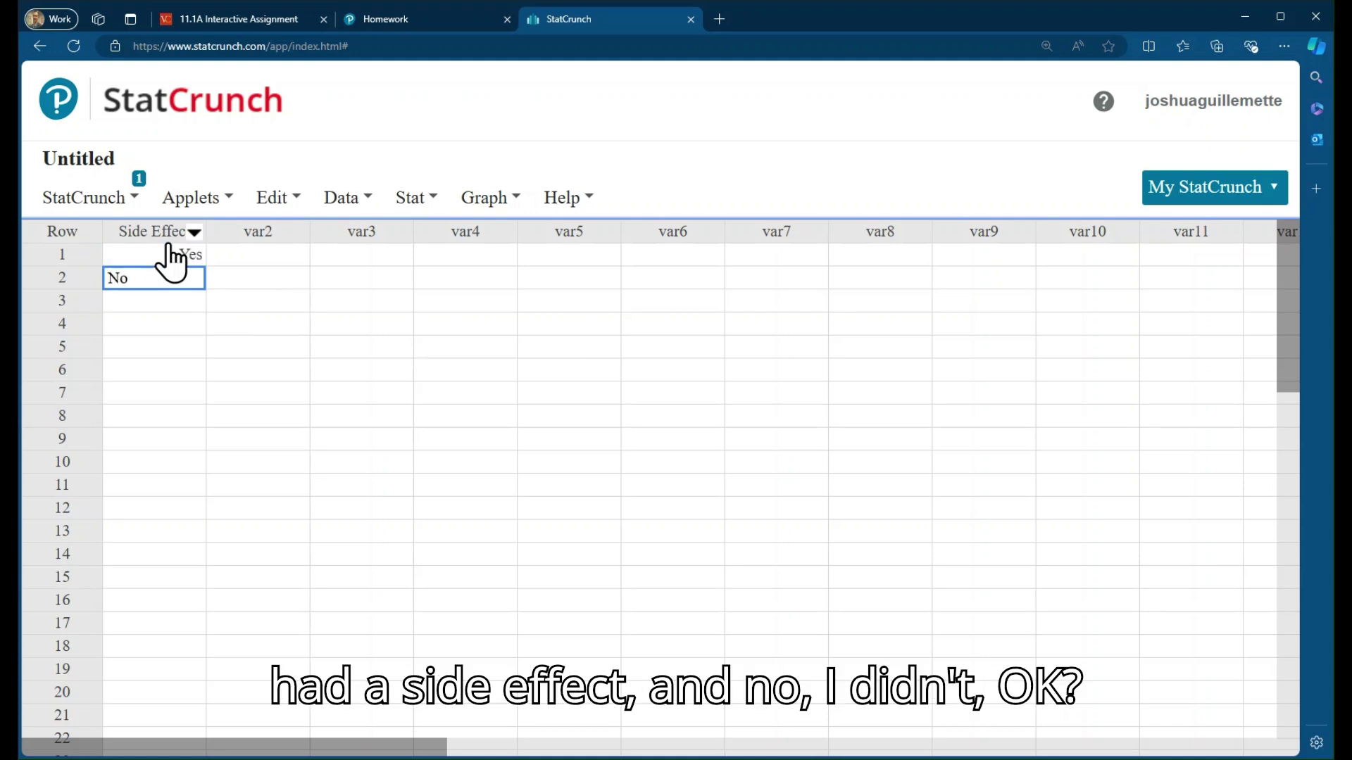
# Step: Name the second column New Vaccine and the third column Control Vaccine
pyautogui.click(261, 233)
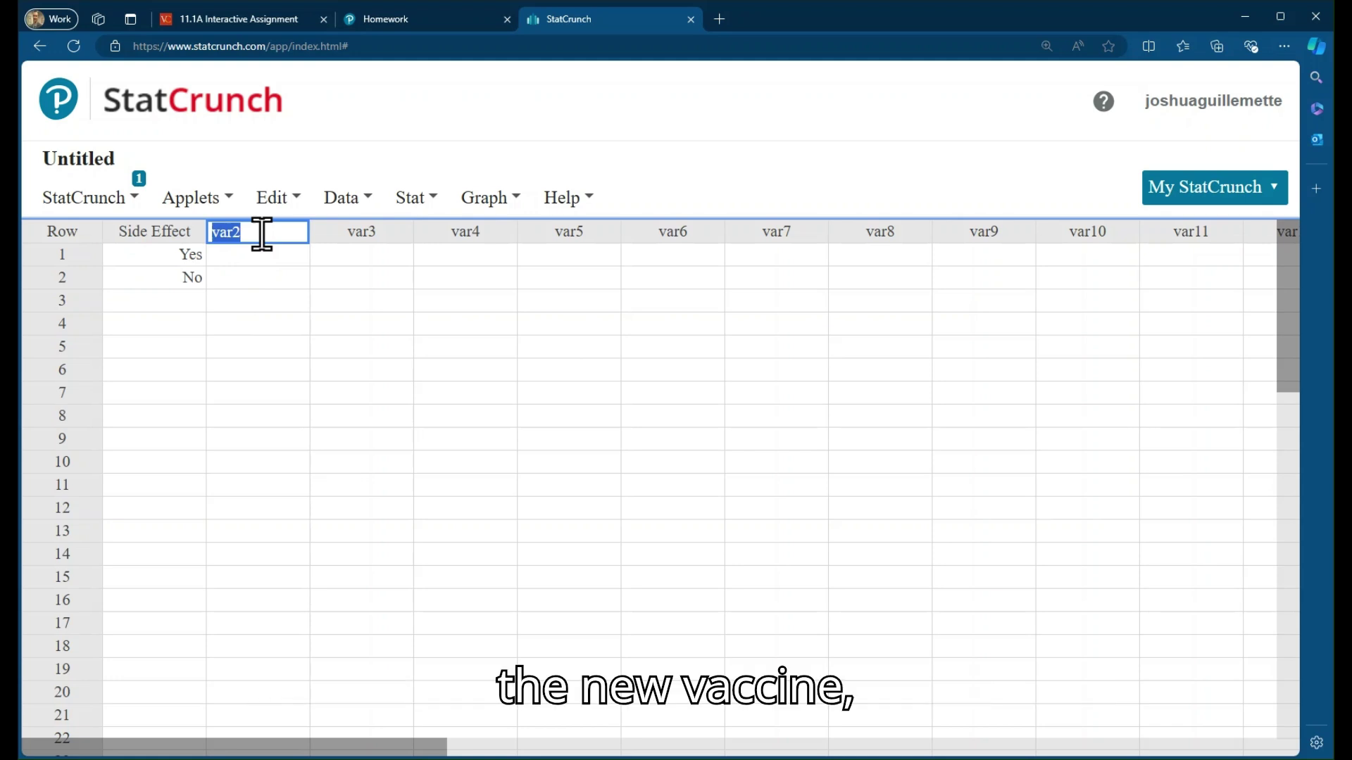
pyautogui.write('New Vaccine')
pyautogui.press('Tab')
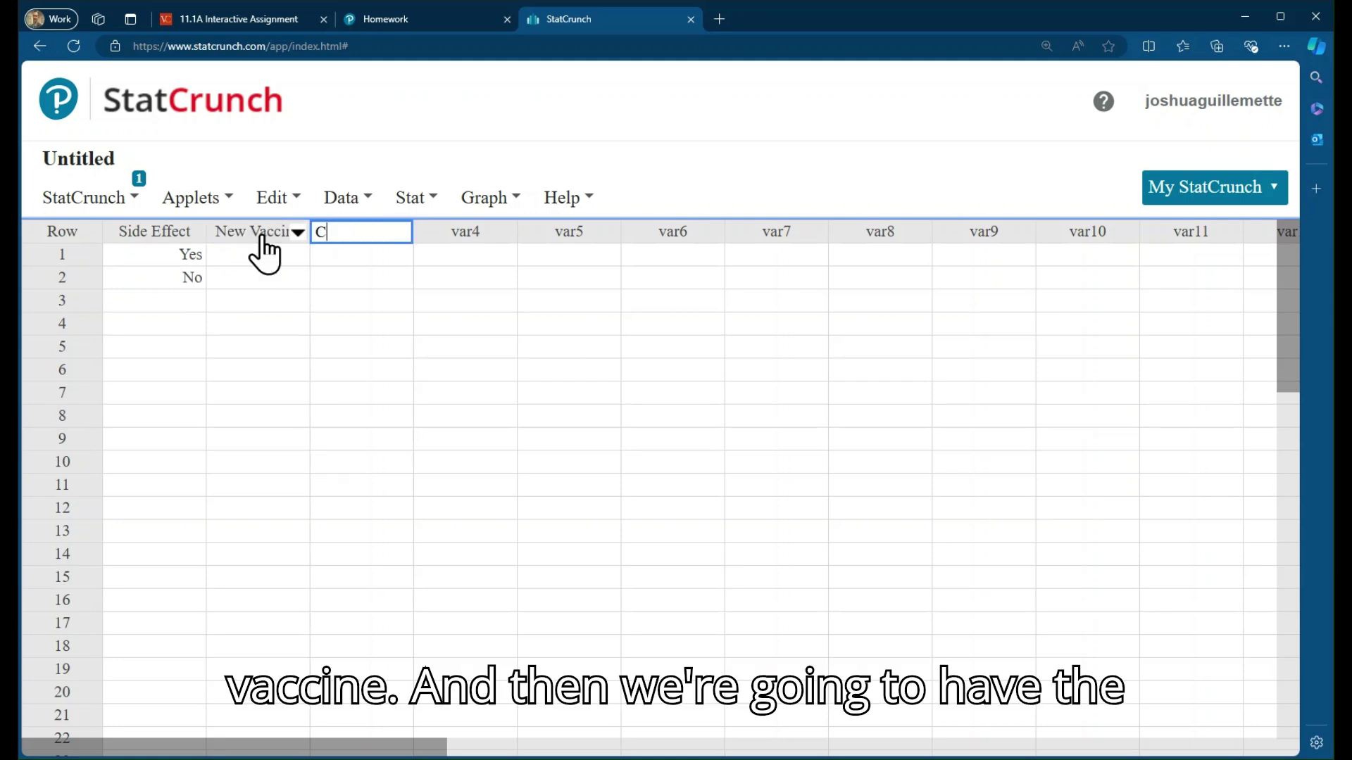
pyautogui.write('Control Va')
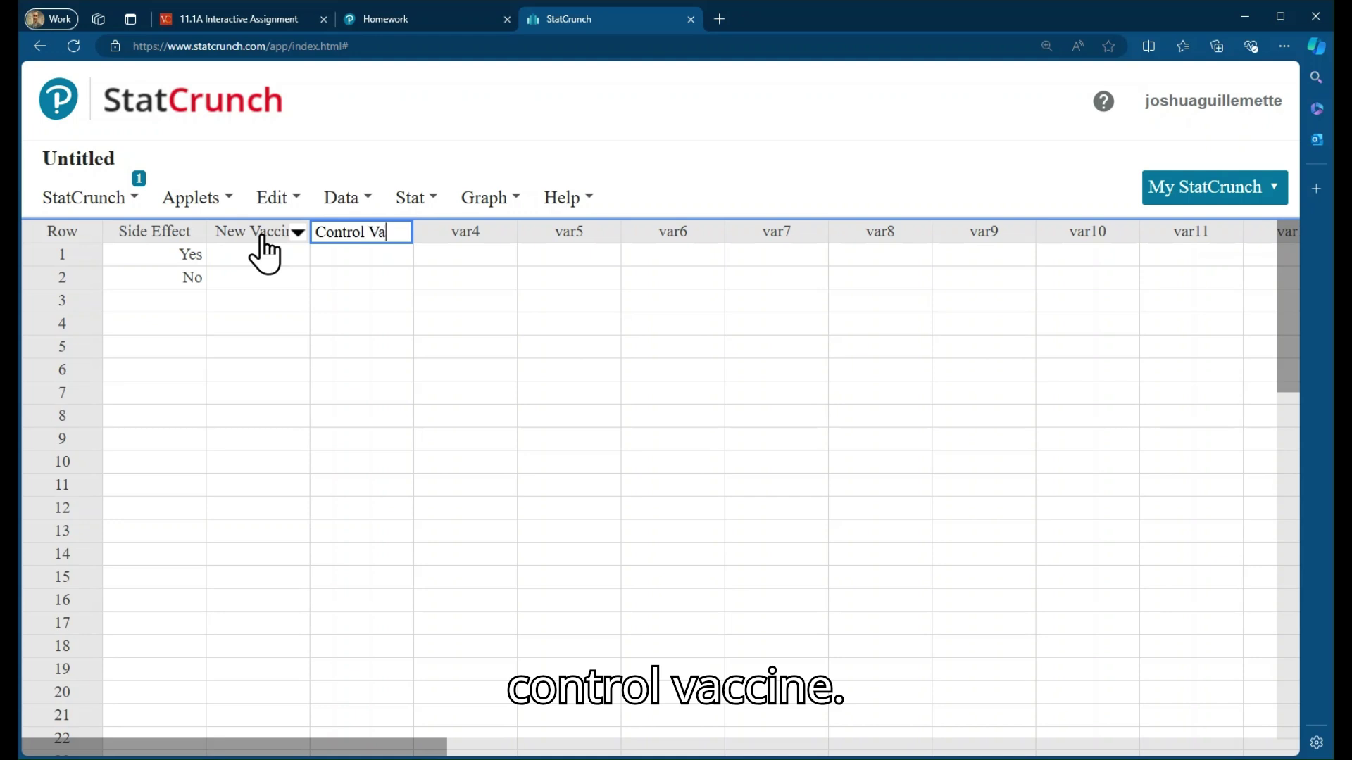
pyautogui.write('ccine')
pyautogui.press('Return')
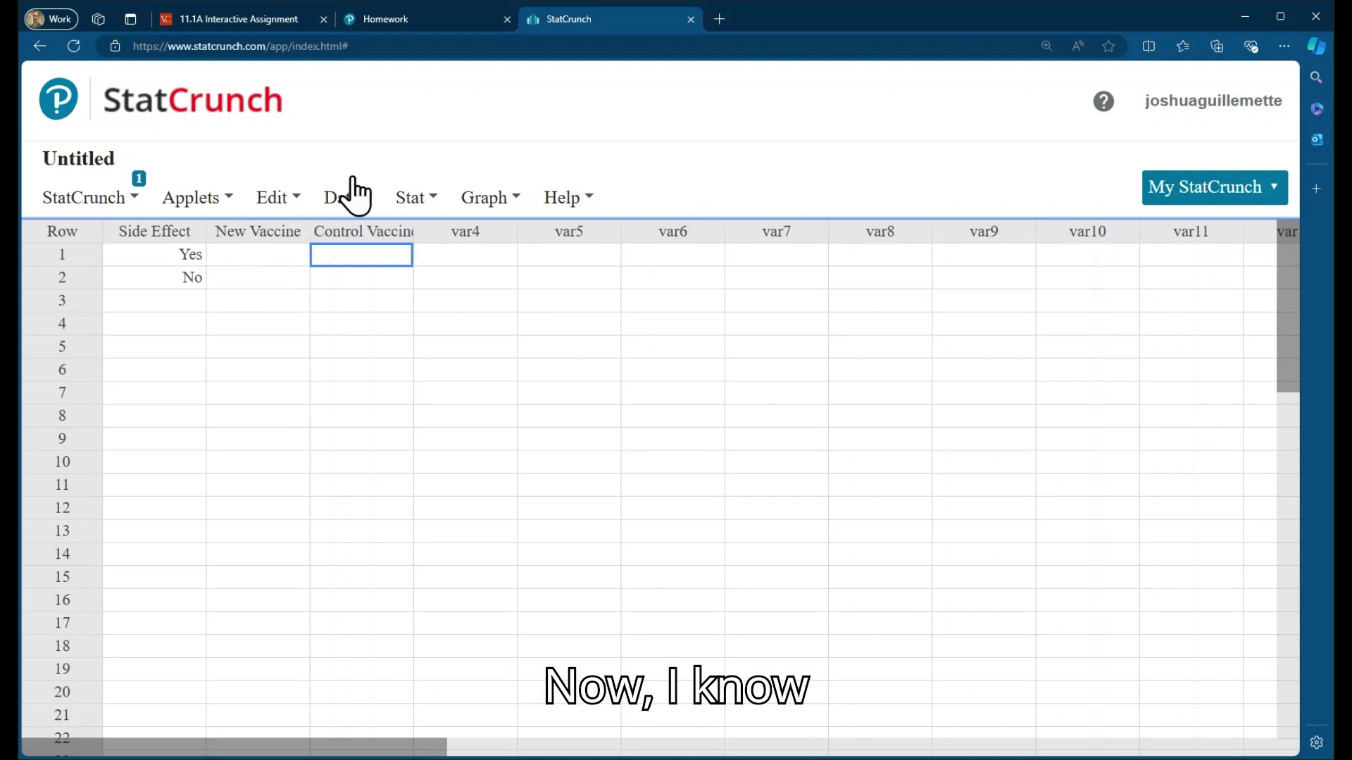
# Step: Check the experimental group's figures in the homework, and enter 105 in row 1 and 717 in row 3 of New Vaccine
pyautogui.click(386, 19)
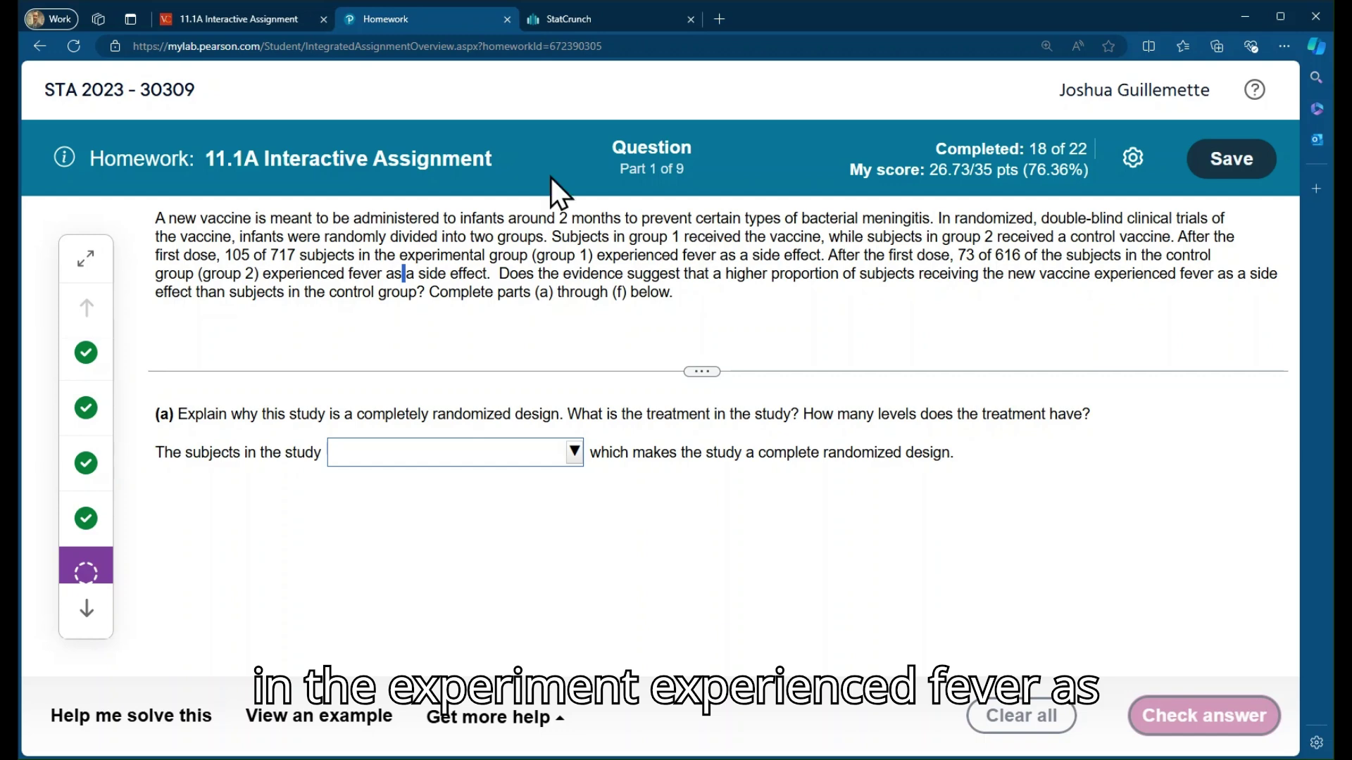
pyautogui.click(582, 18)
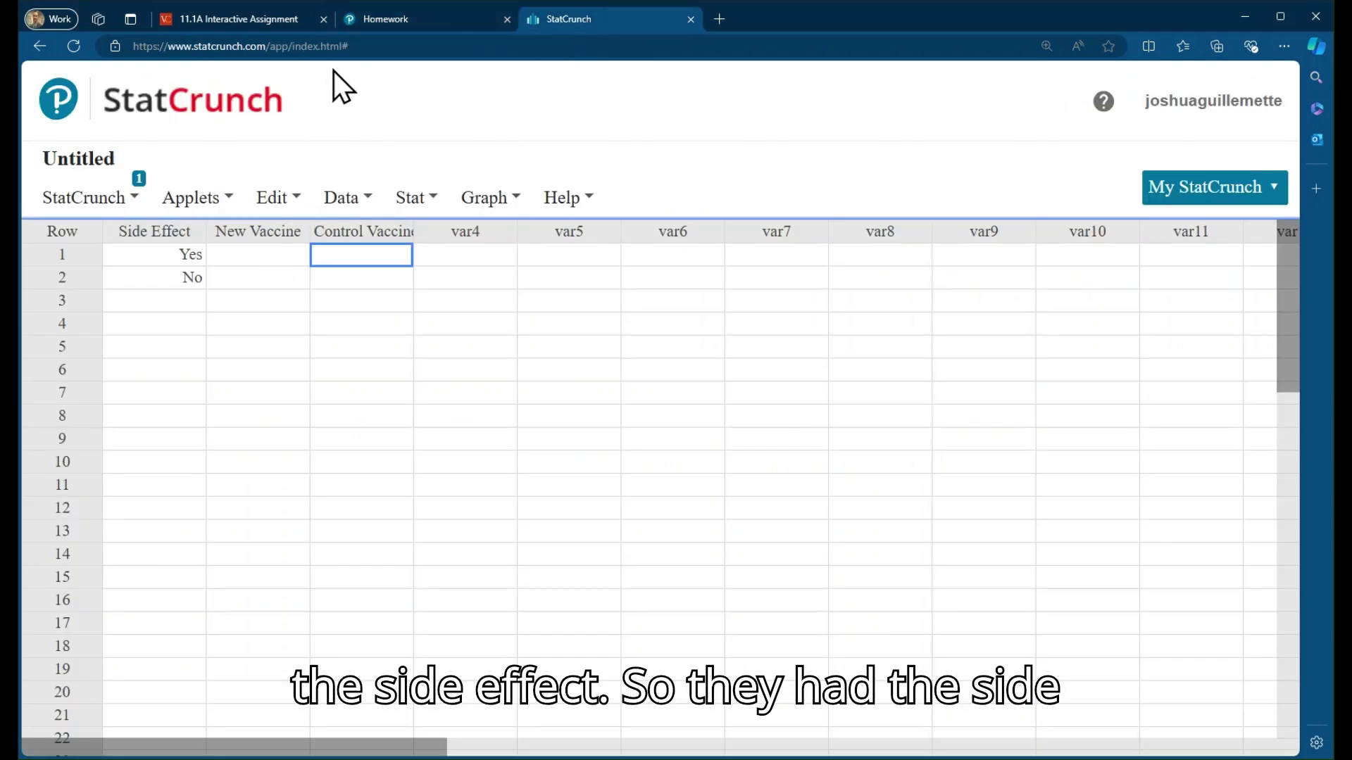
pyautogui.click(390, 17)
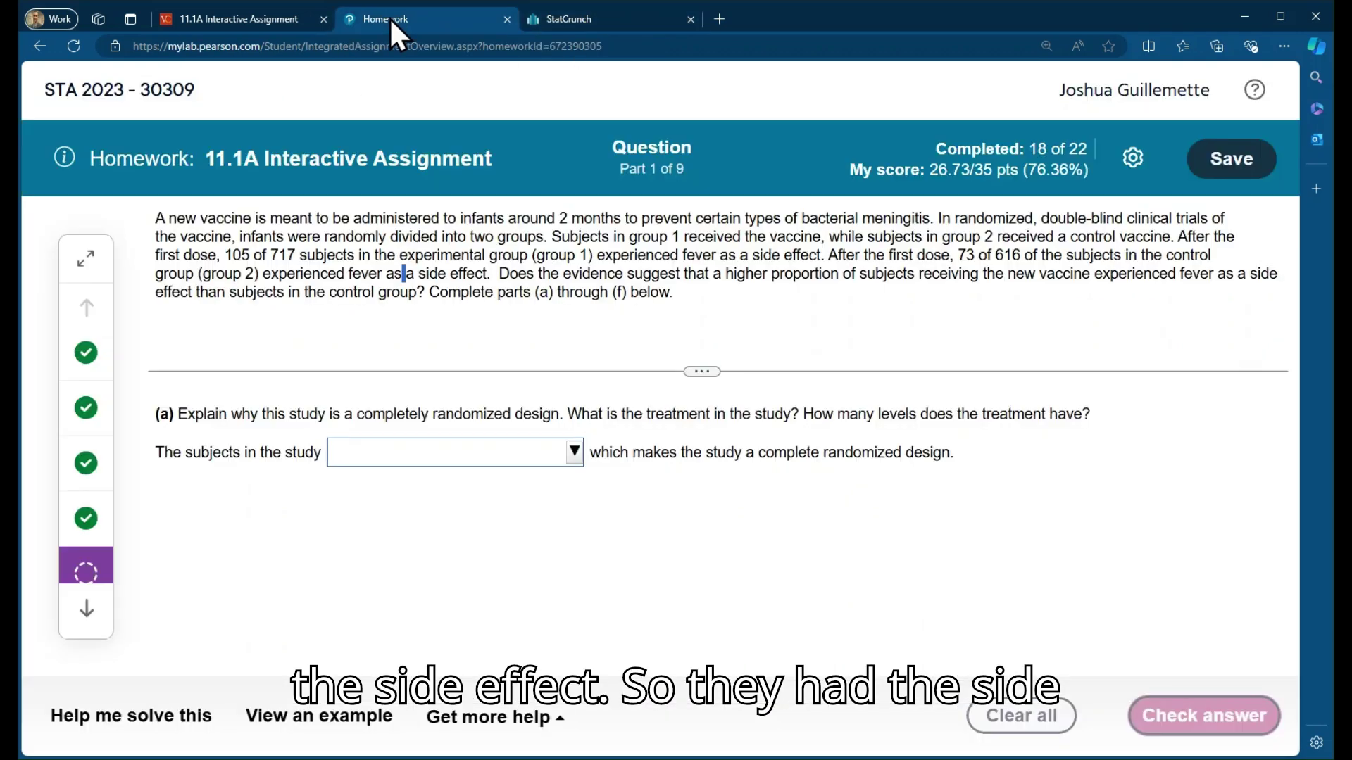
pyautogui.click(571, 21)
pyautogui.click(257, 254)
pyautogui.write('105')
pyautogui.press('Return')
pyautogui.press('Return')
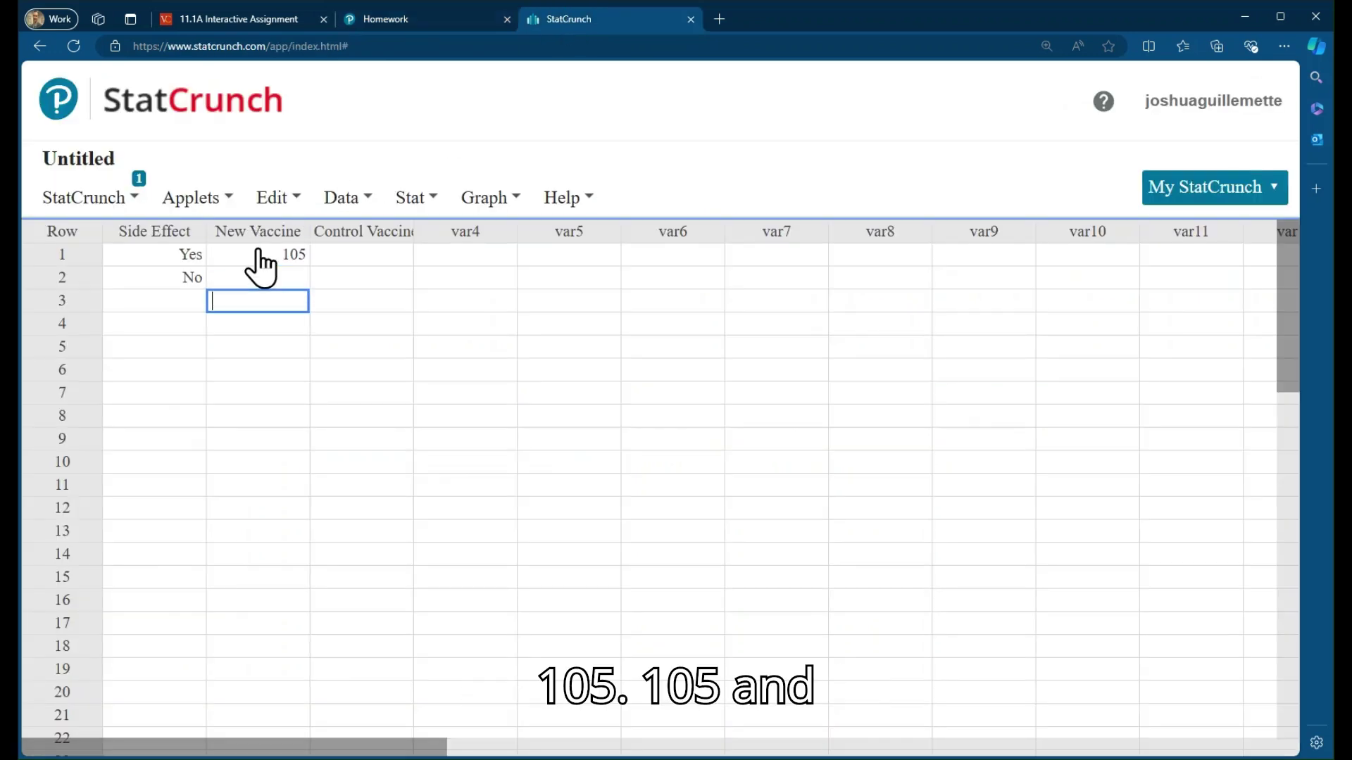
pyautogui.write('717')
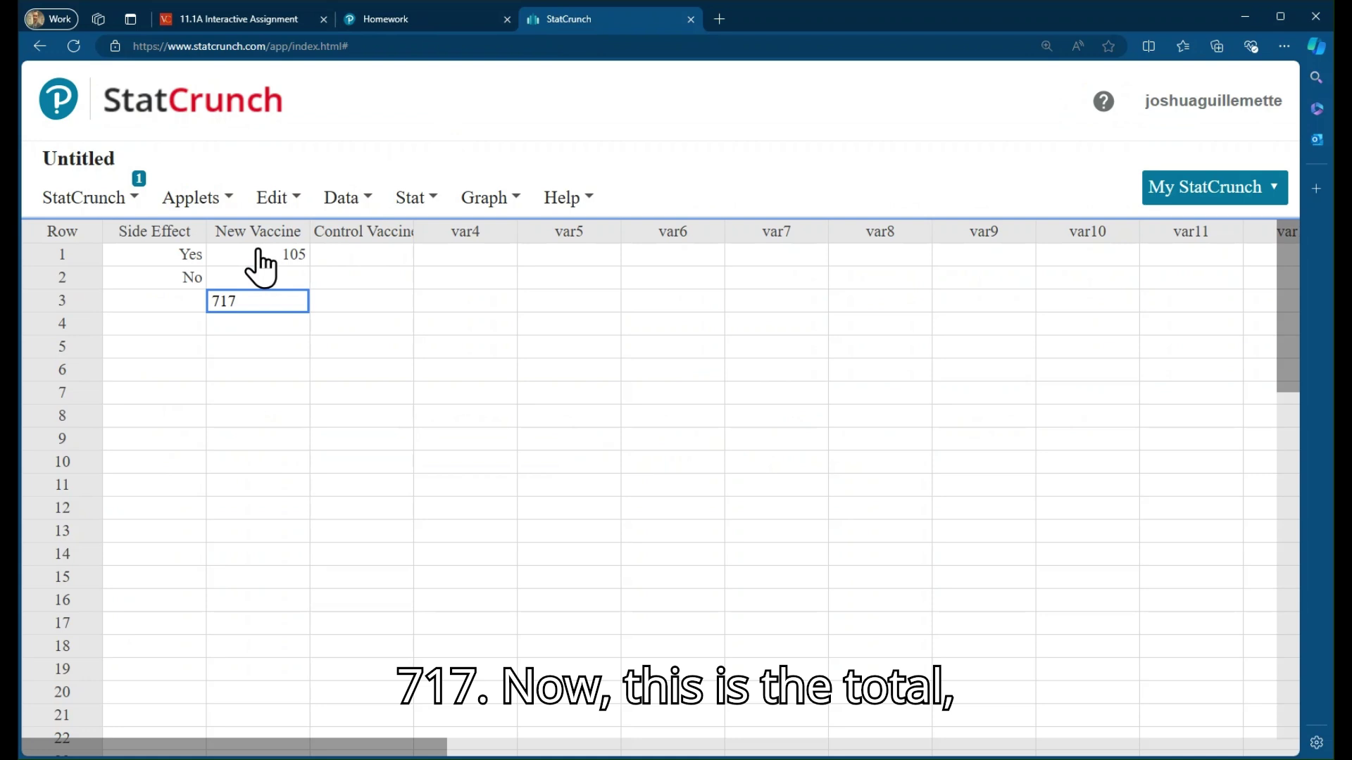
# Step: Label row 3 as total in the Side Effect column
pyautogui.click(185, 300)
pyautogui.write('total')
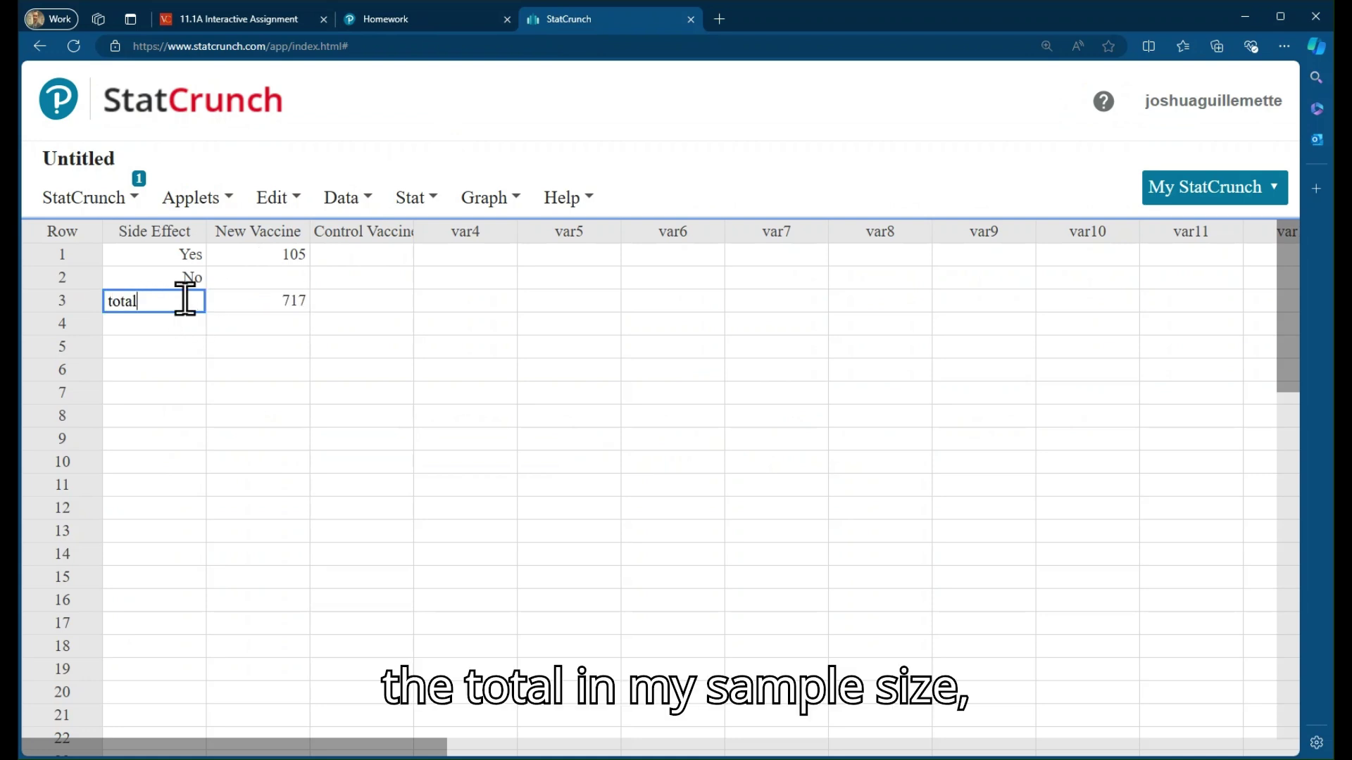
pyautogui.press('Tab')
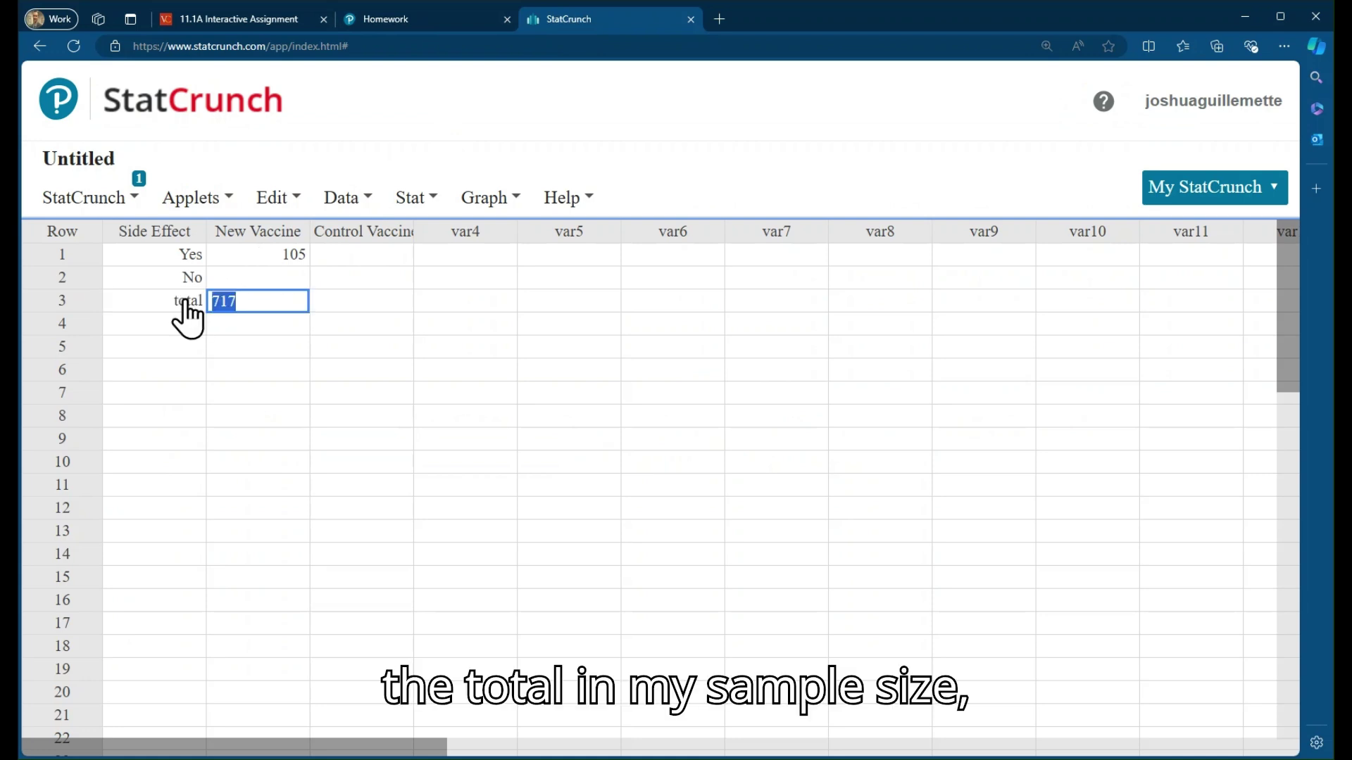
# Step: Compute the expression 717-105 and enter 612 in the No row of New Vaccine
pyautogui.click(283, 280)
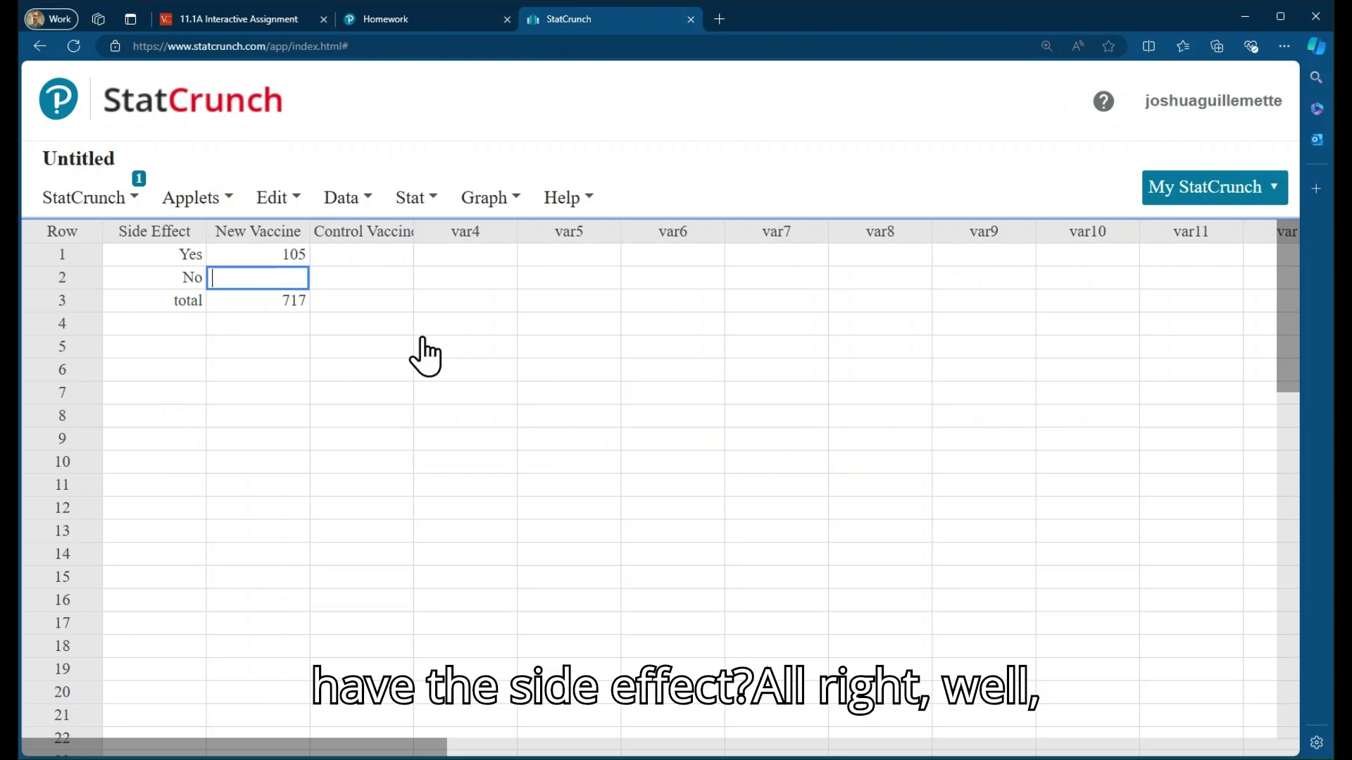
pyautogui.click(347, 199)
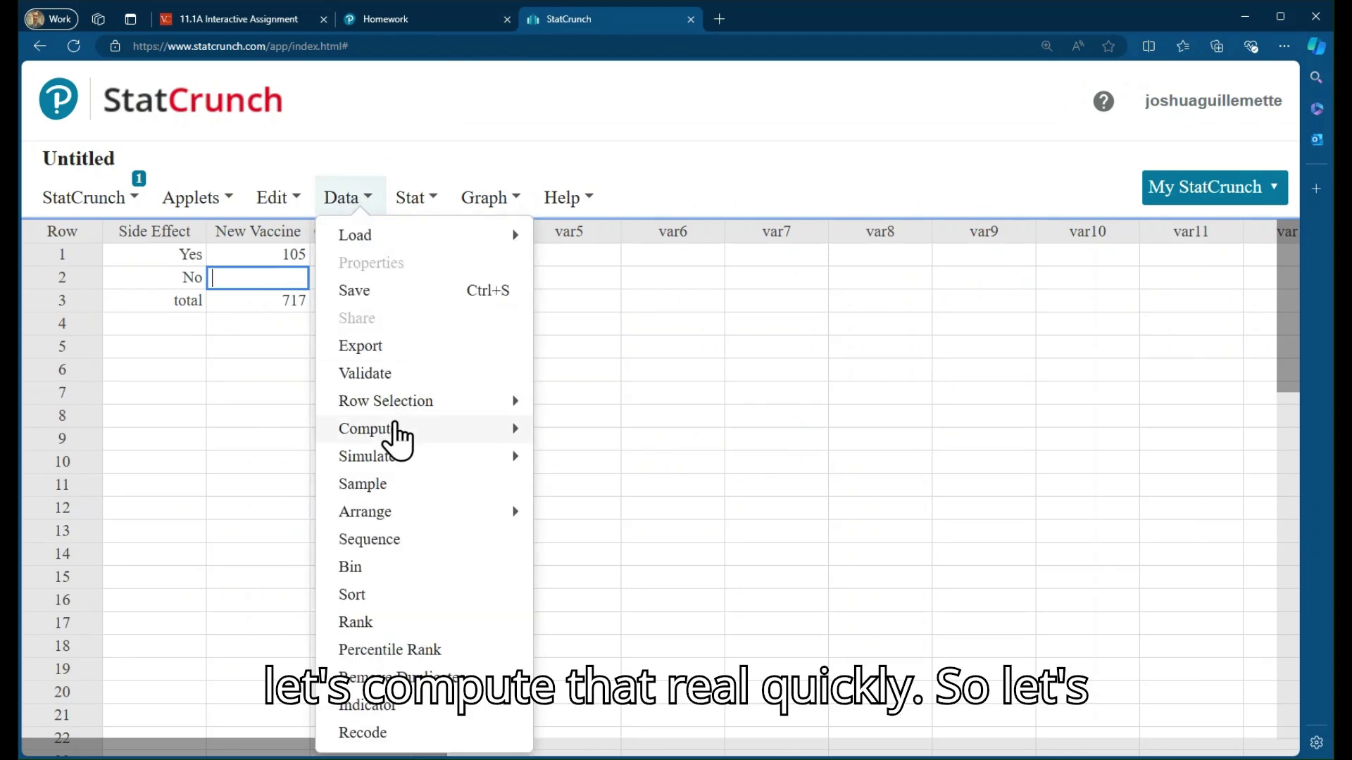
pyautogui.moveTo(398, 436)
pyautogui.click(571, 433)
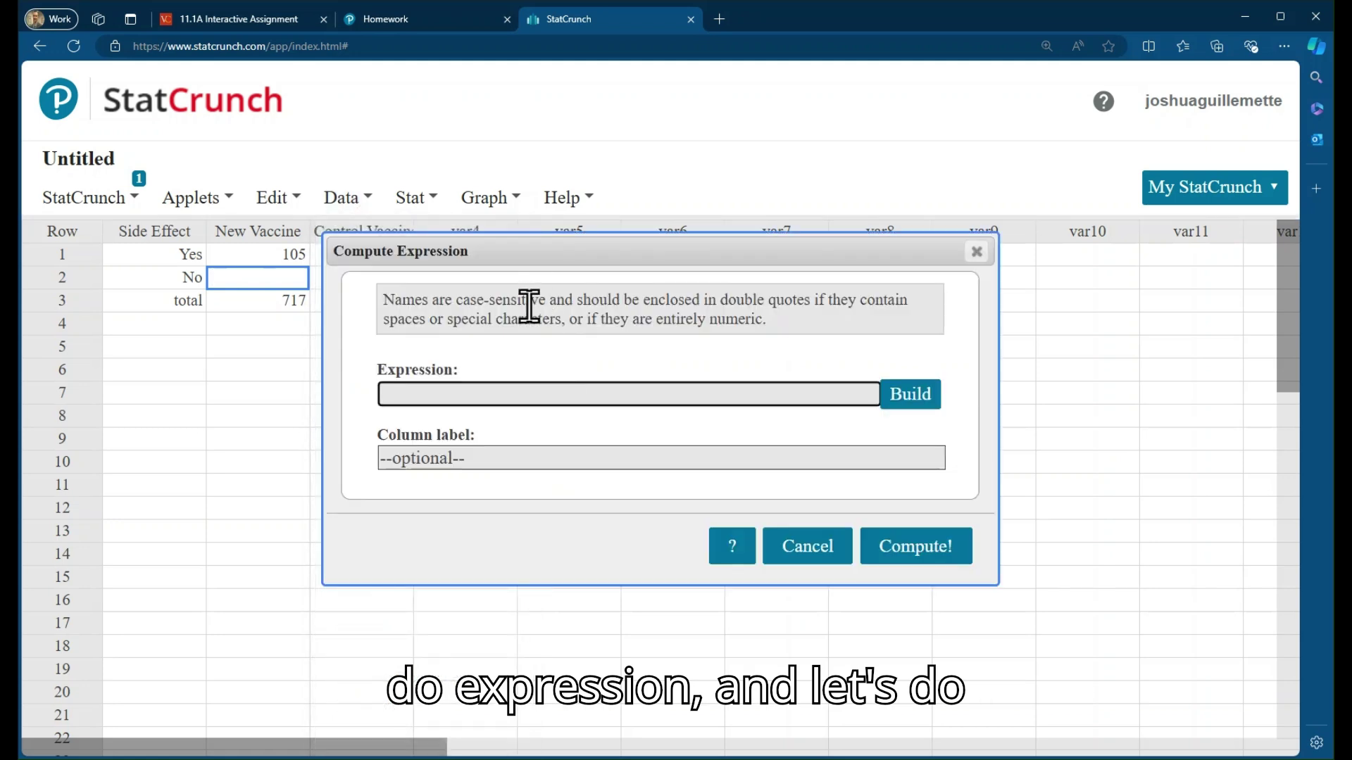
pyautogui.write('71')
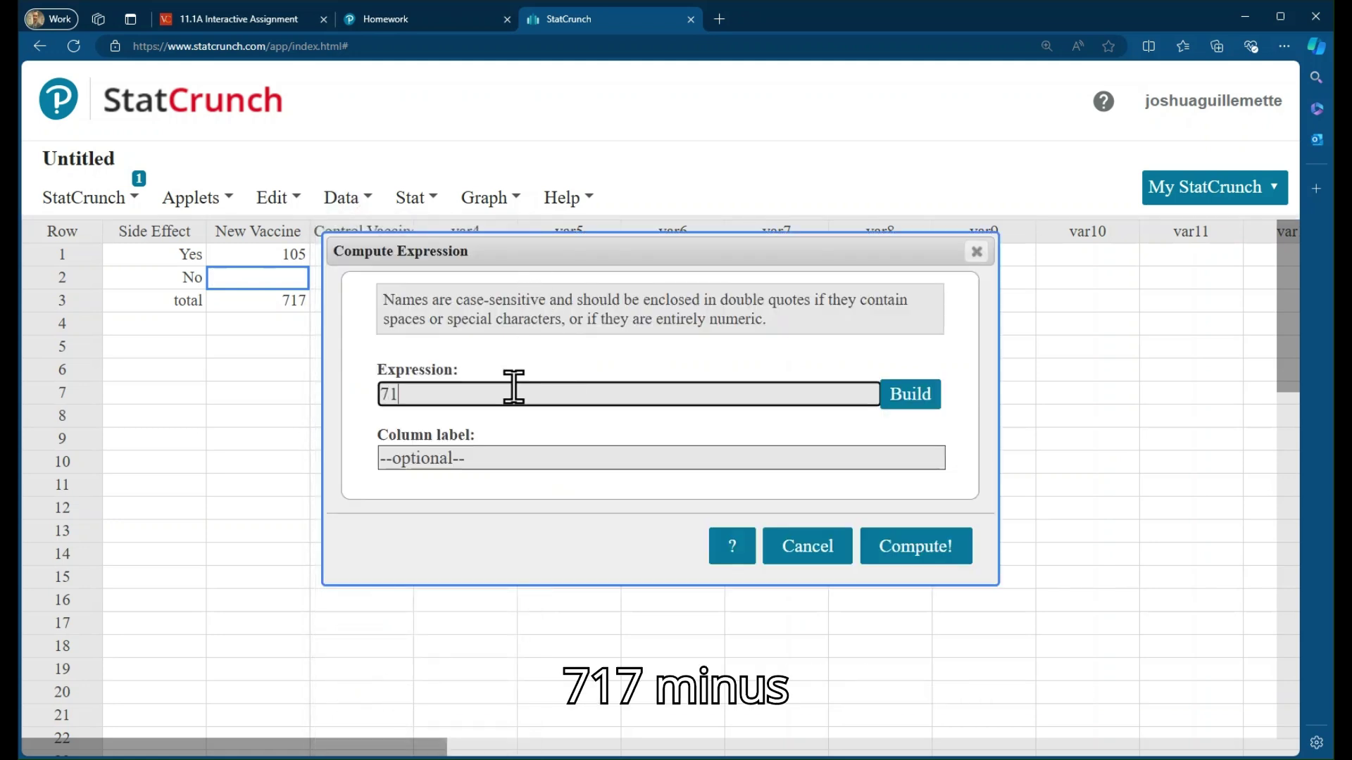
pyautogui.write('7-105')
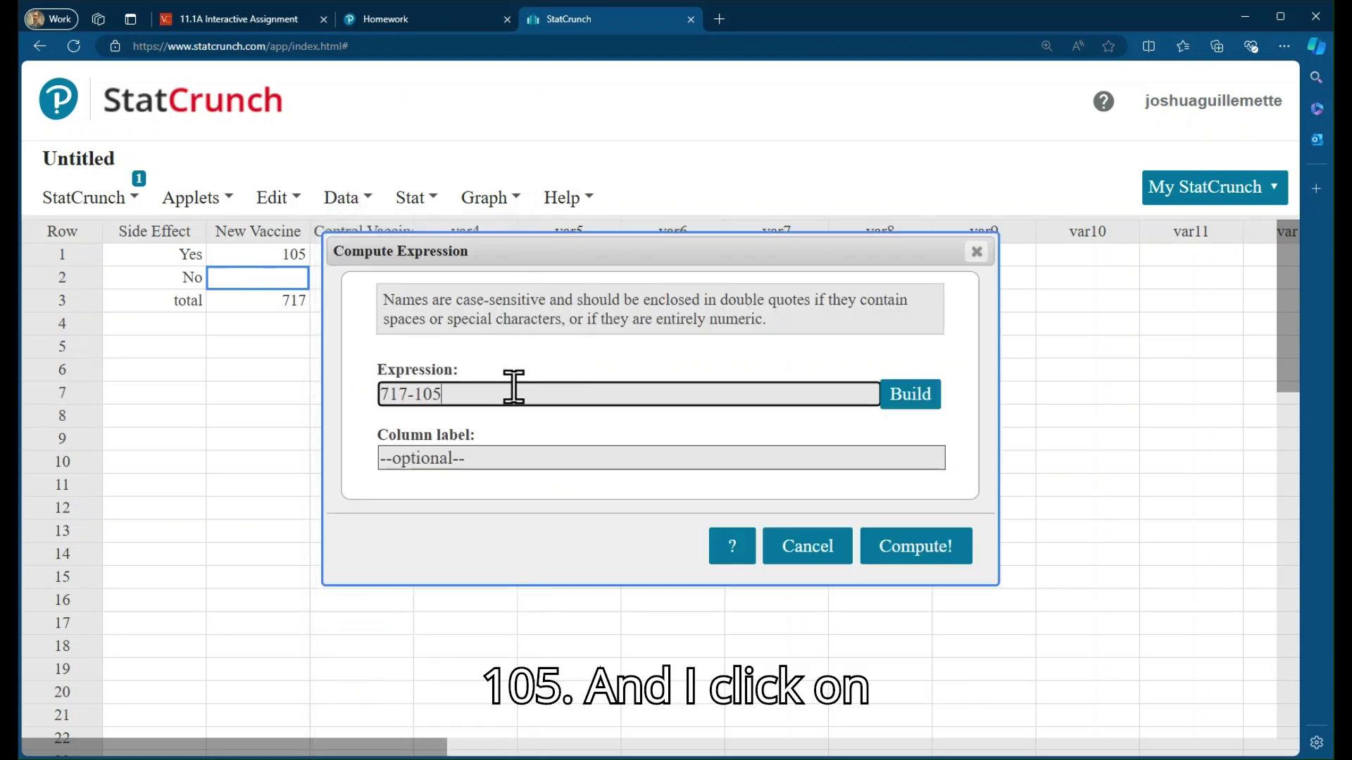
pyautogui.click(916, 546)
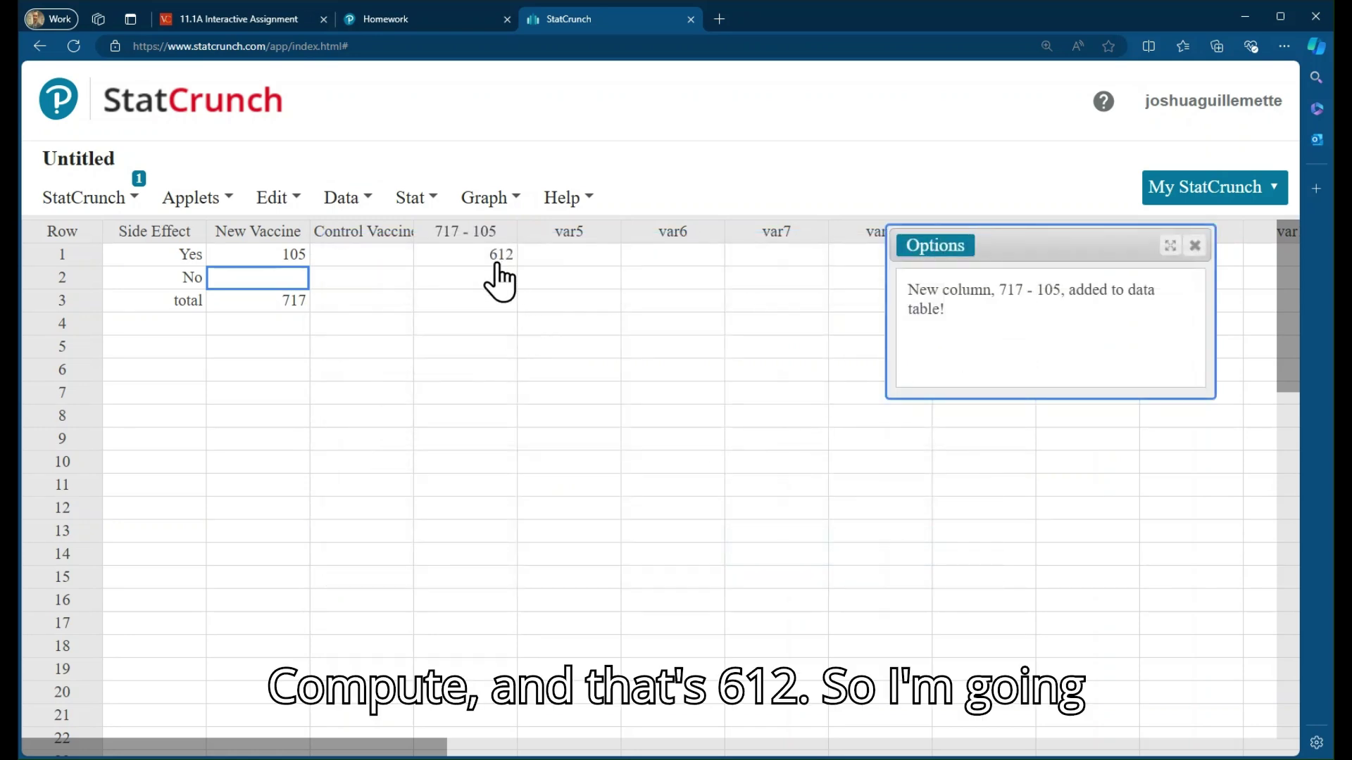
pyautogui.click(307, 280)
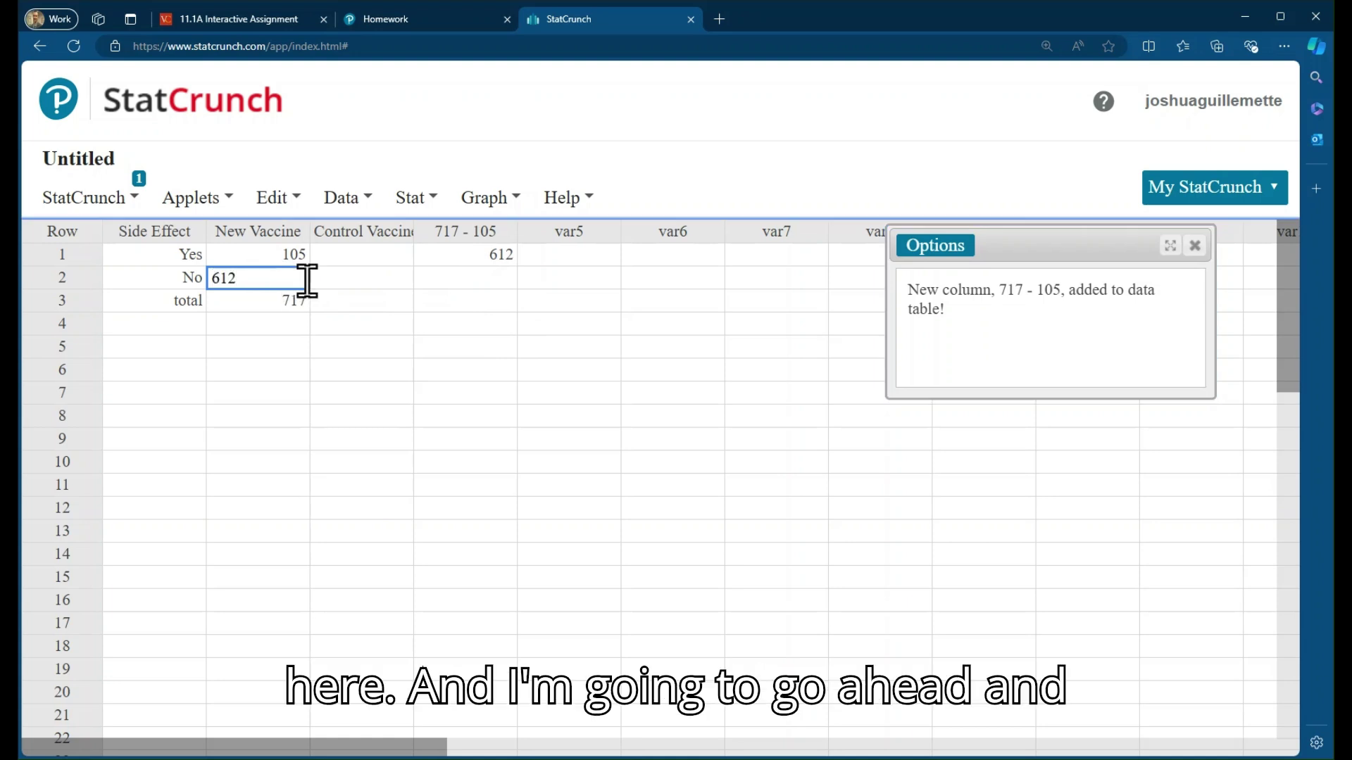
# Step: Delete the computed 717 - 105 column and close the computation's result window
pyautogui.click(505, 232)
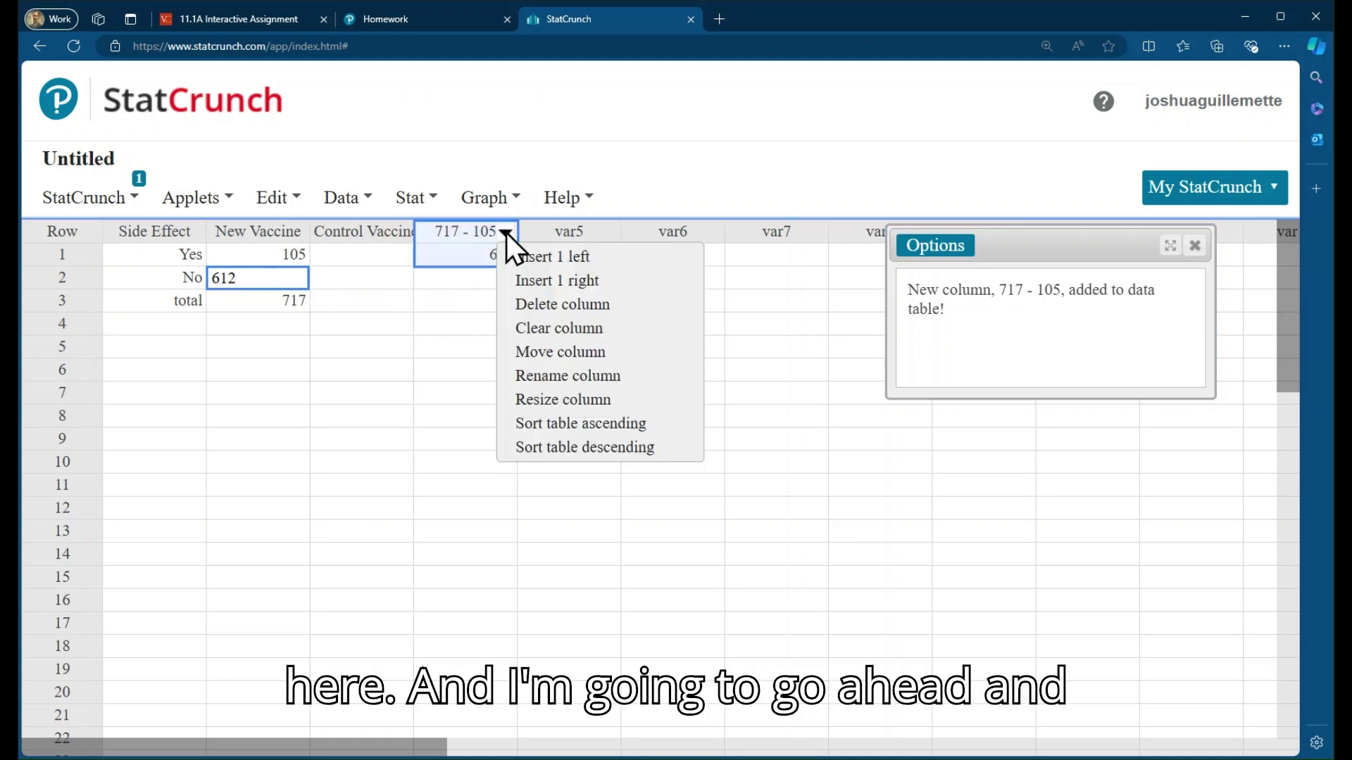
pyautogui.click(543, 305)
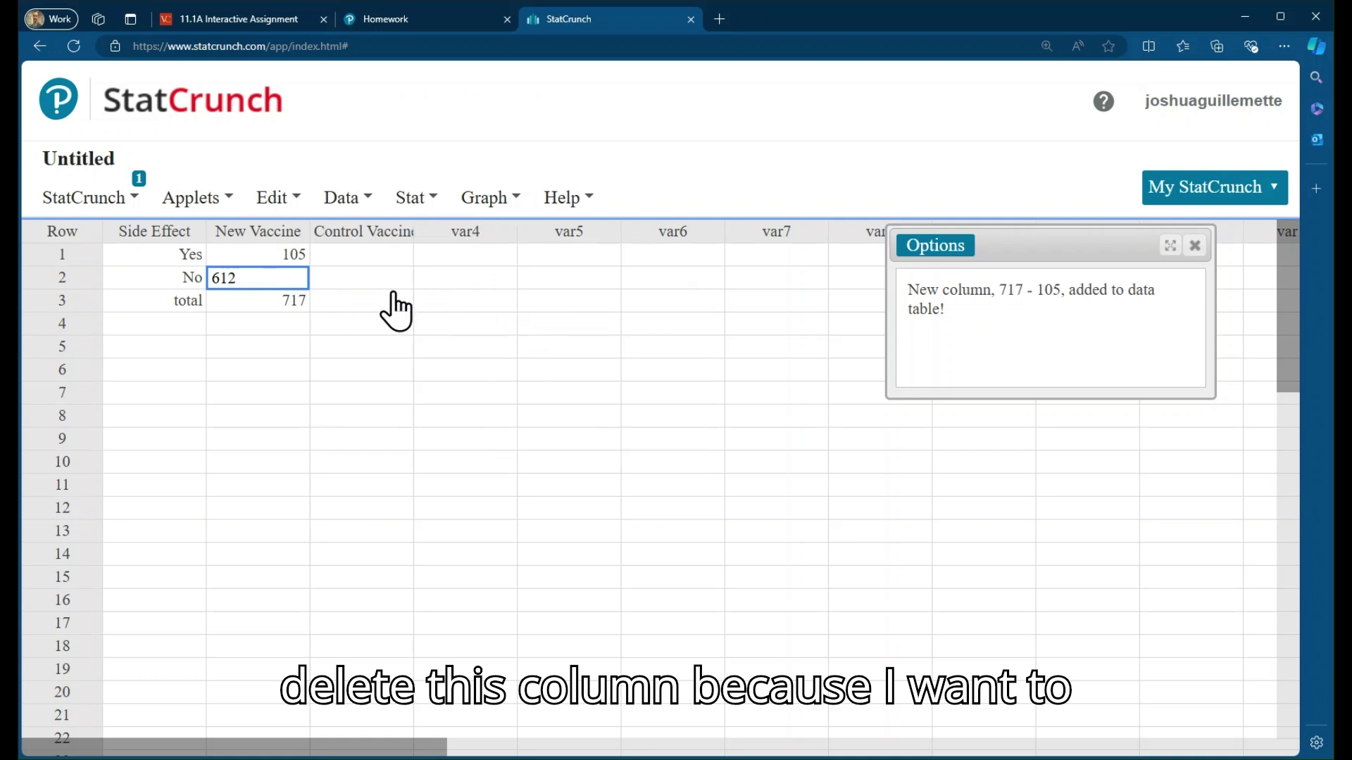
pyautogui.click(1195, 246)
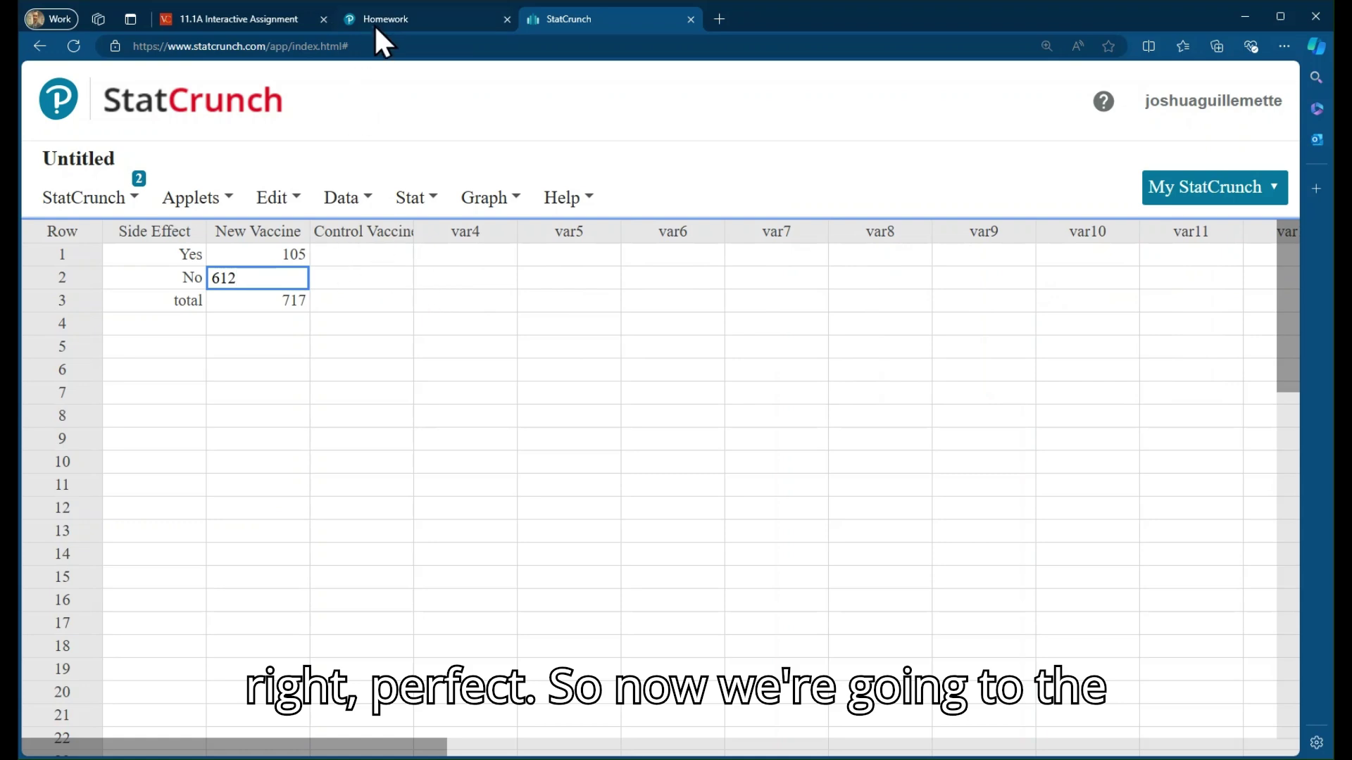
# Step: Check the control group's figures in the homework, and enter 73 in row 1 and 616 in row 3 of Control Vaccine
pyautogui.click(374, 23)
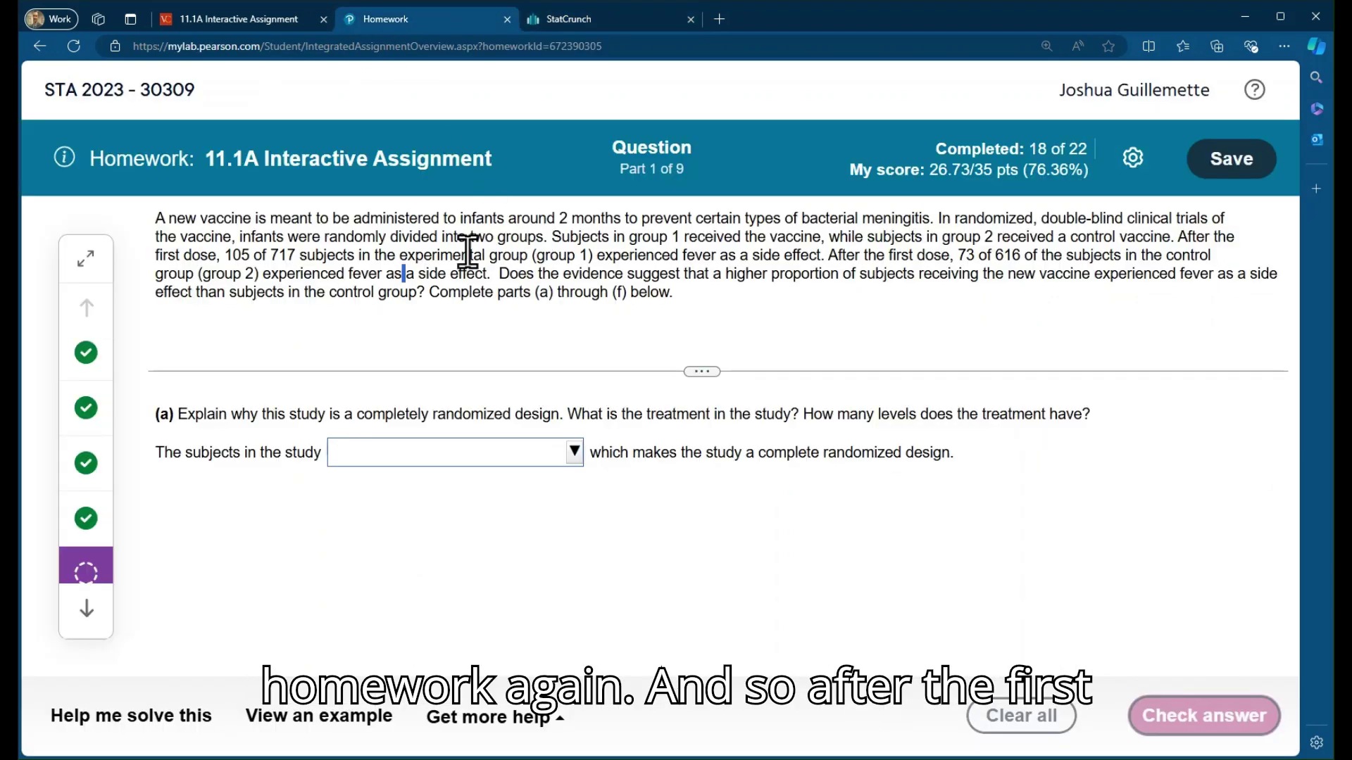
pyautogui.moveTo(845, 255); pyautogui.dragTo(488, 279)
pyautogui.click(487, 279)
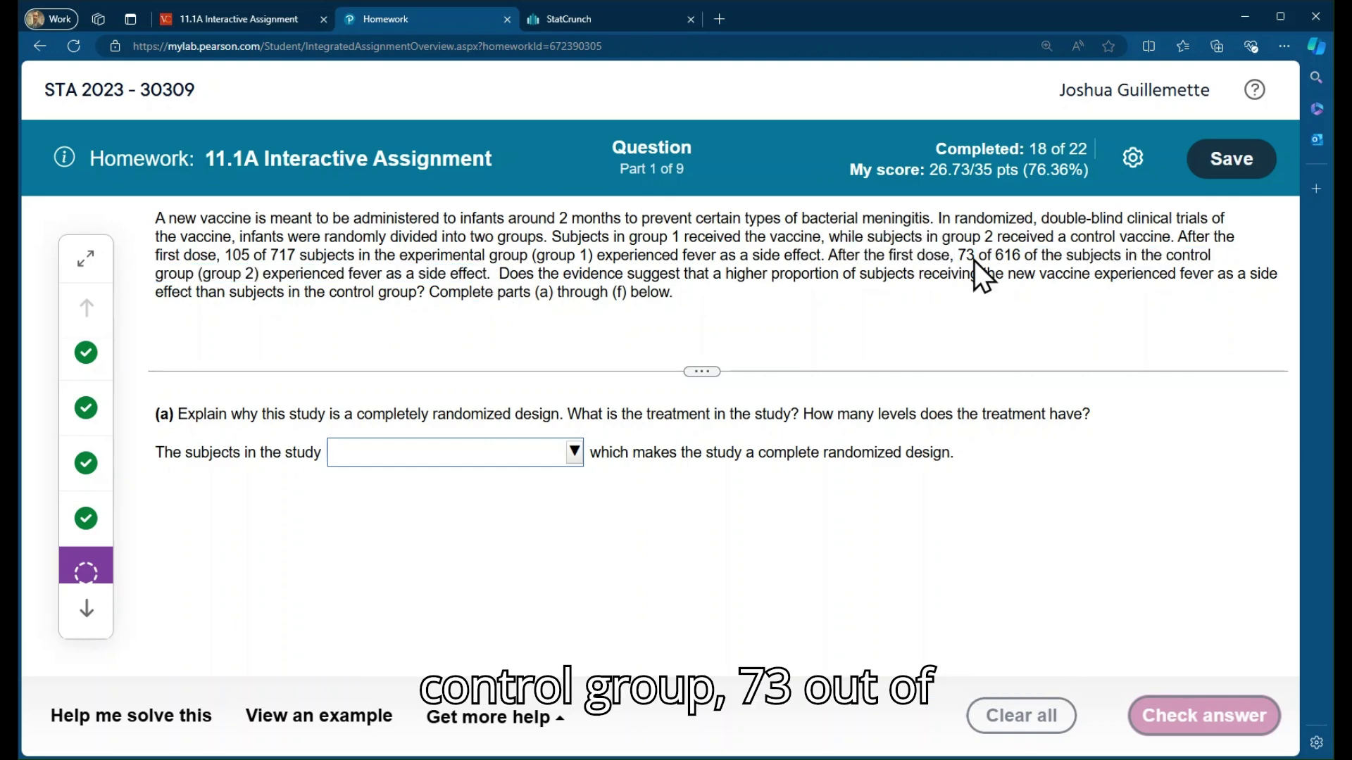
pyautogui.click(586, 21)
pyautogui.click(406, 261)
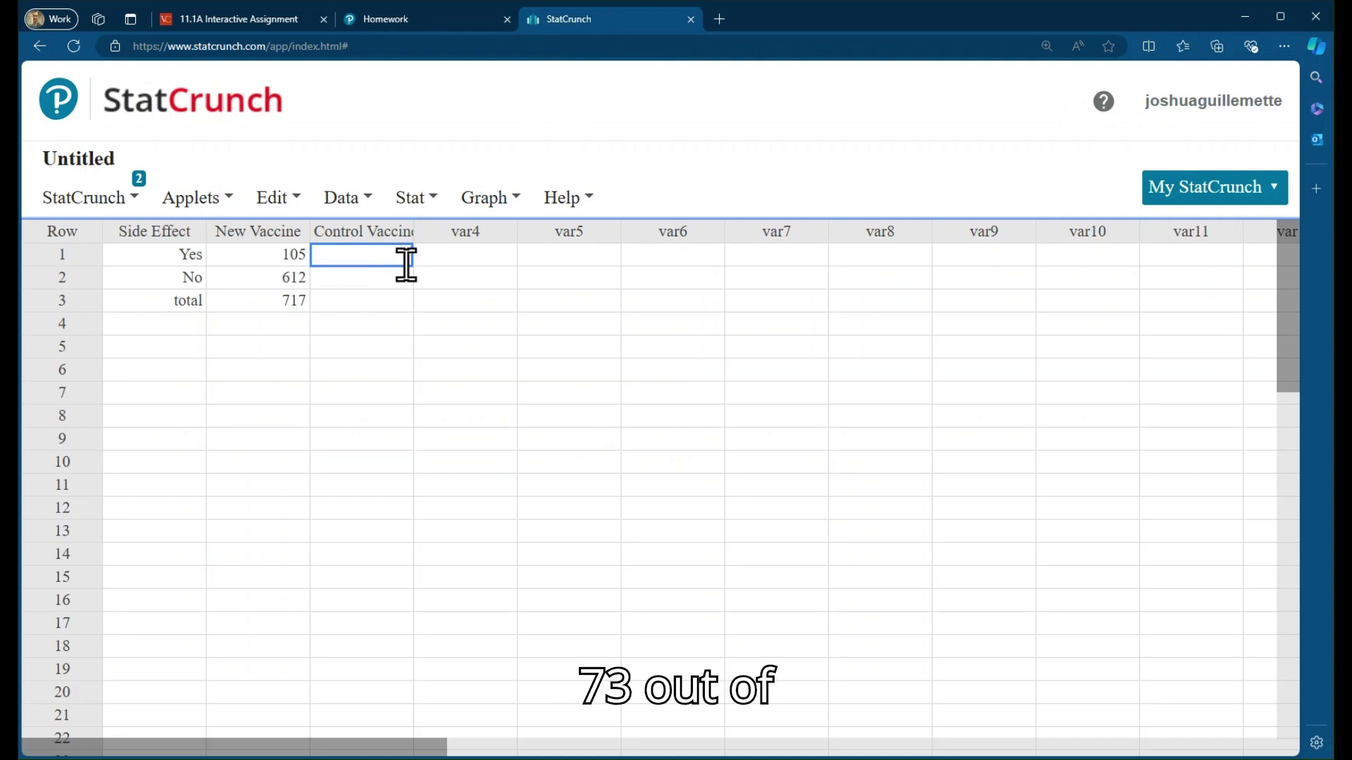
pyautogui.write('73')
pyautogui.press('Return')
pyautogui.press('Return')
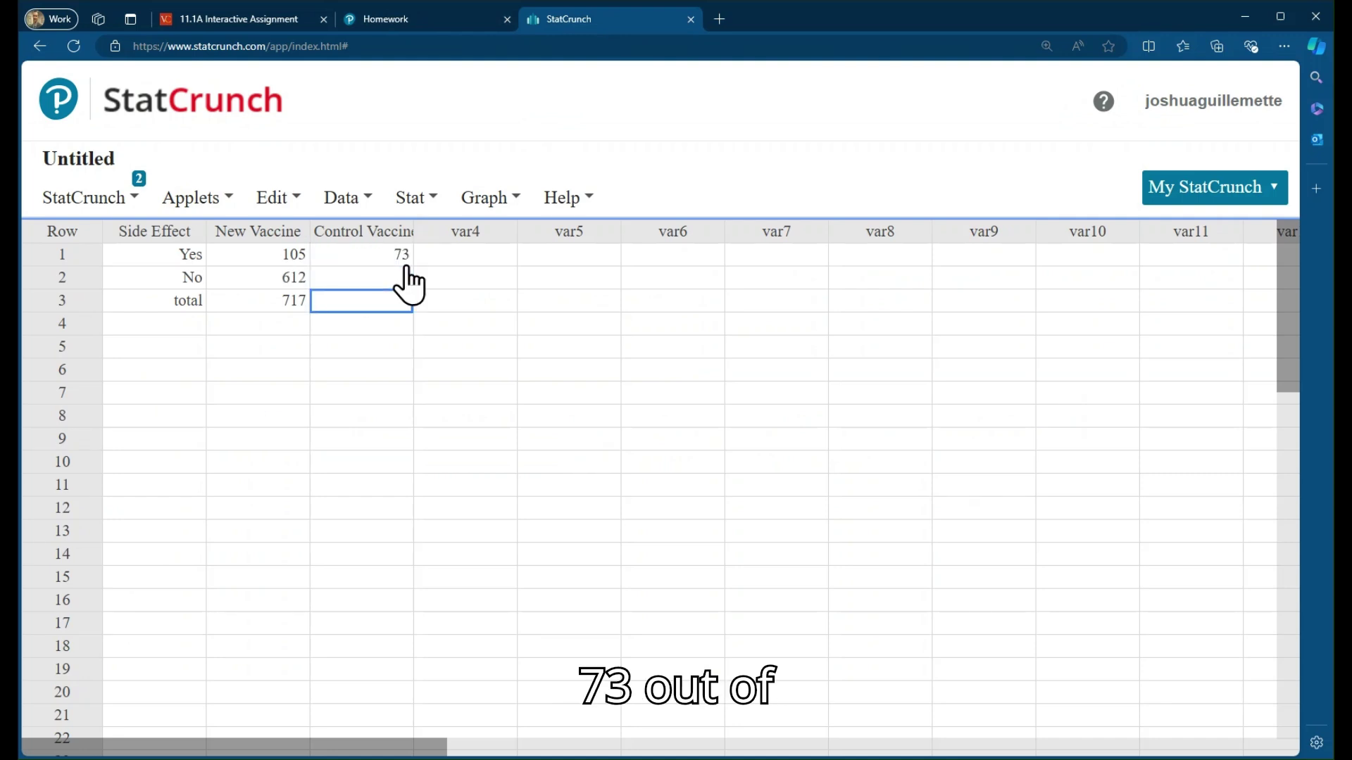
pyautogui.write('61')
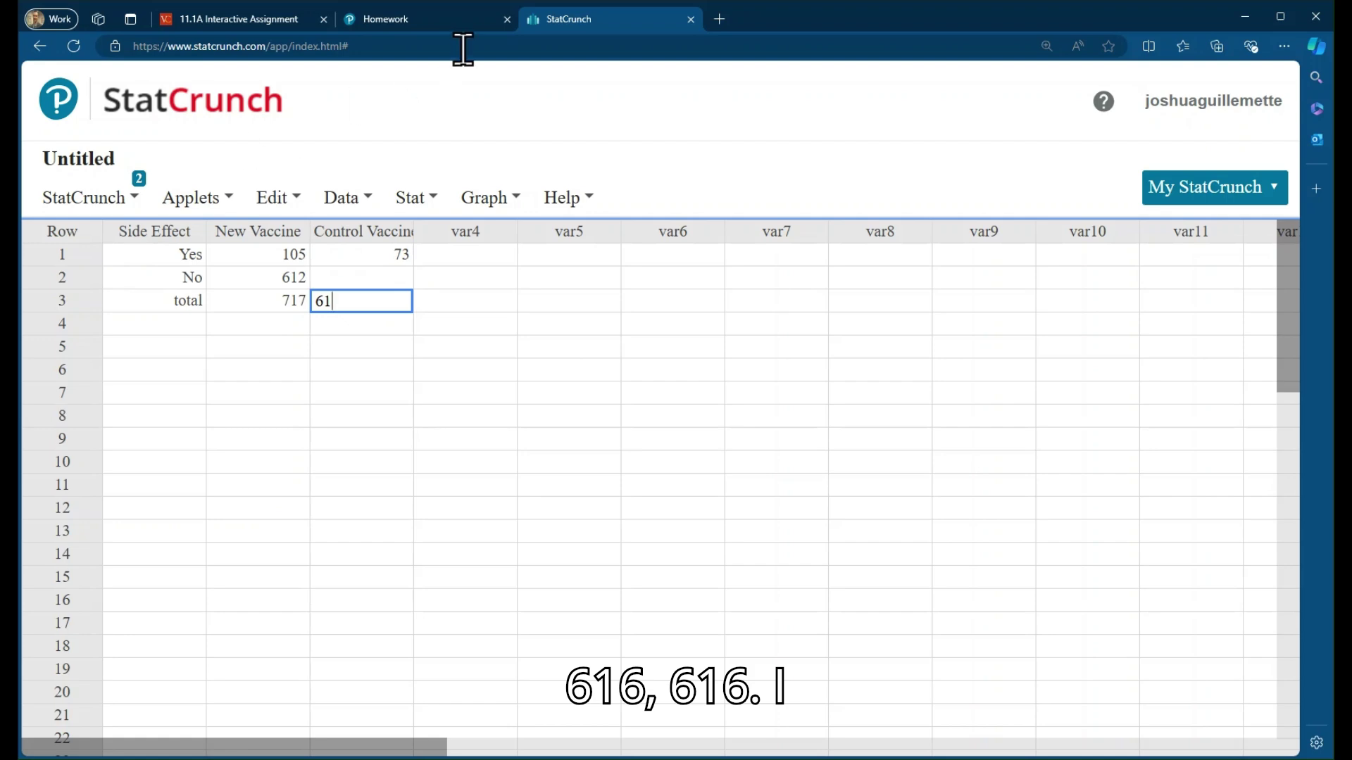
pyautogui.click(430, 21)
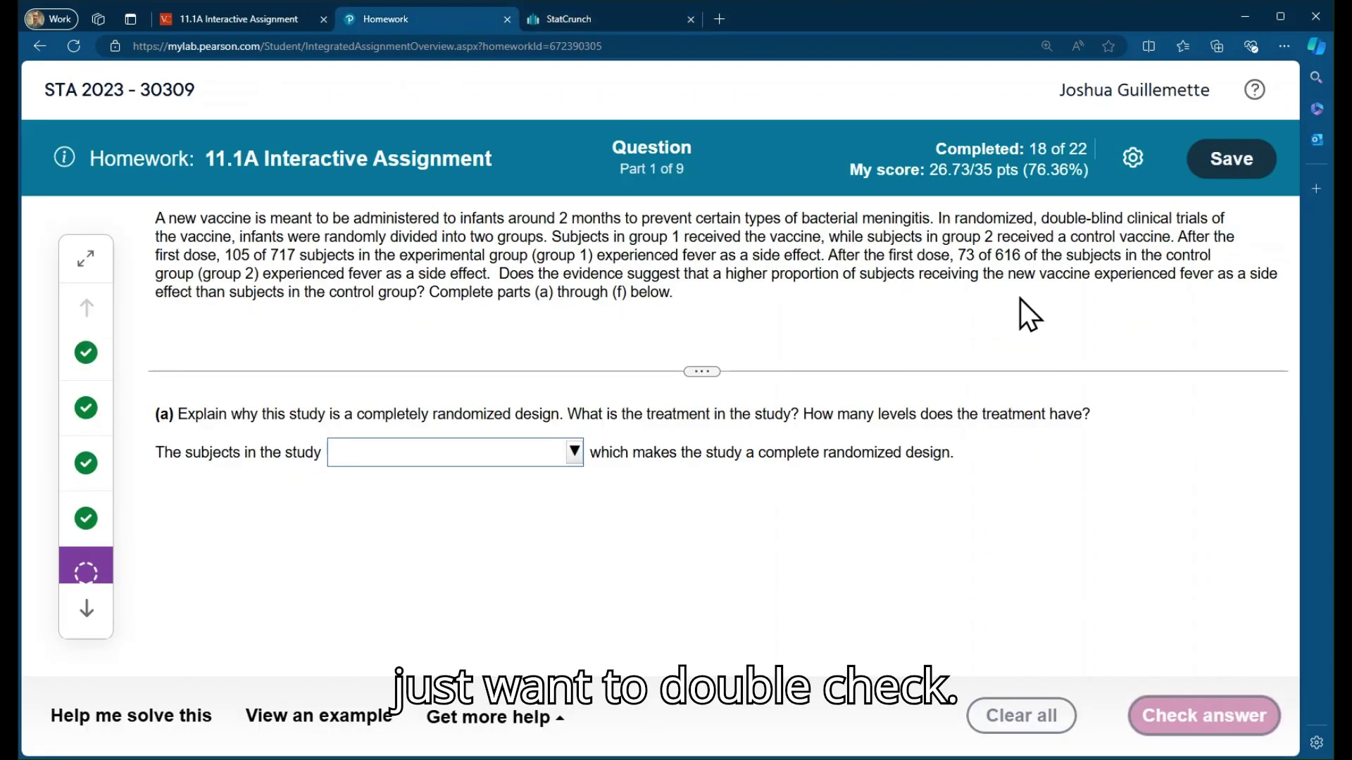
pyautogui.click(605, 19)
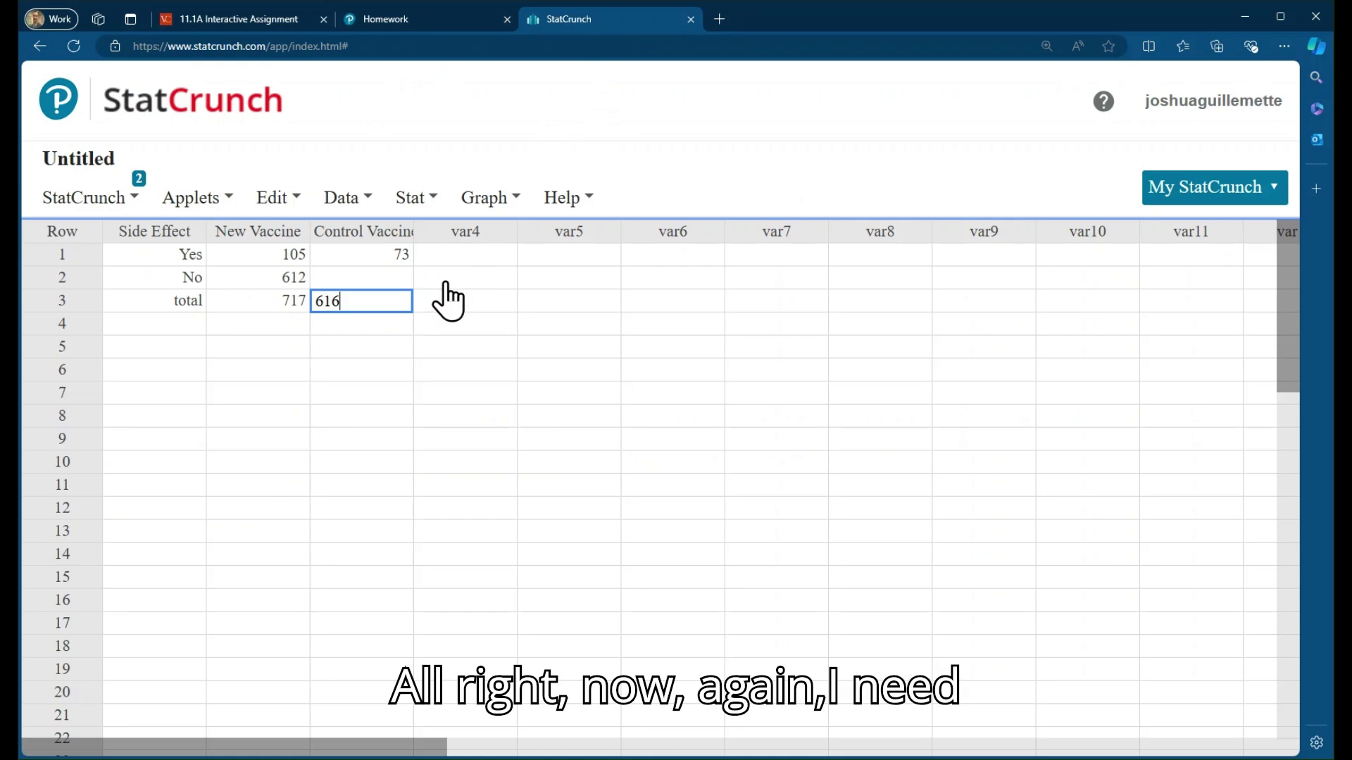
# Step: Compute the expression 616-73 and enter 543 in the No row of Control Vaccine
pyautogui.click(341, 198)
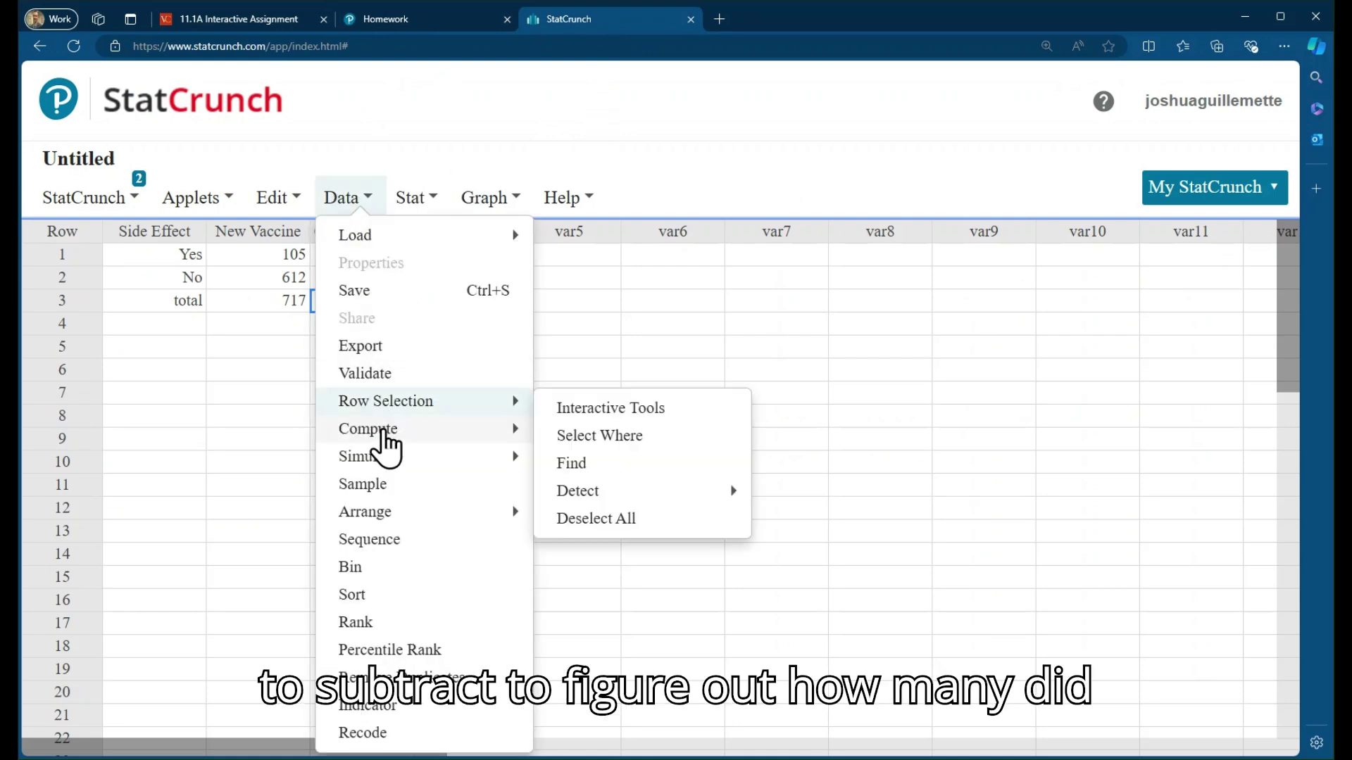
pyautogui.moveTo(384, 431)
pyautogui.click(577, 432)
pyautogui.moveTo(519, 254); pyautogui.dragTo(704, 174)
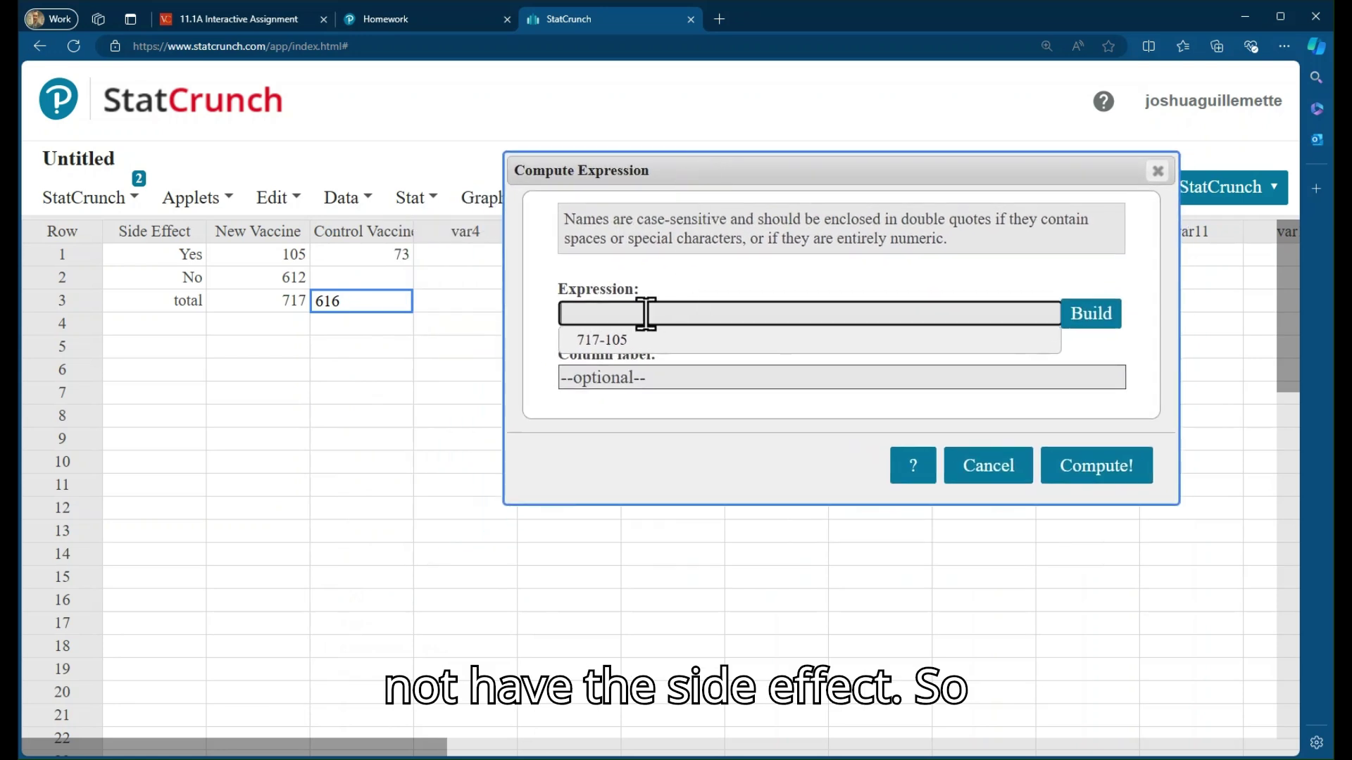
pyautogui.write('616')
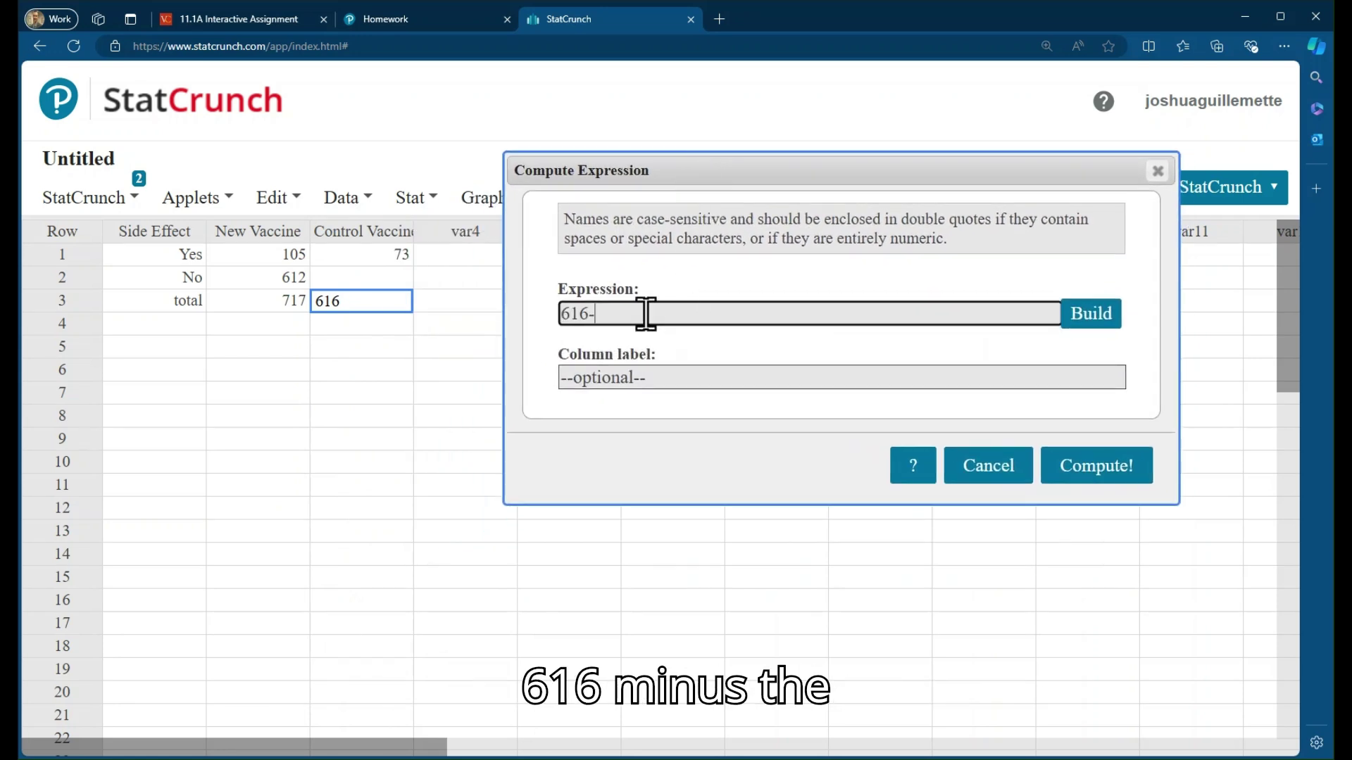
pyautogui.write('-73')
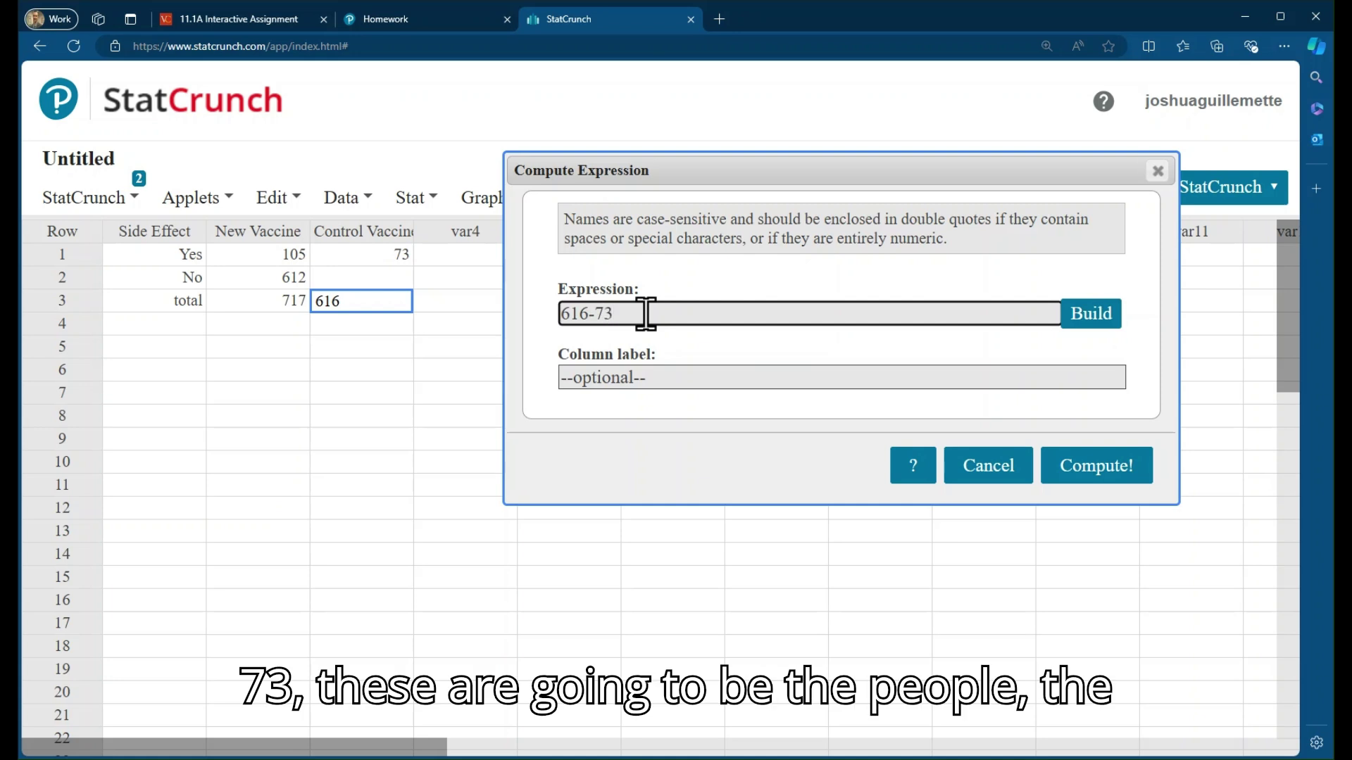
pyautogui.click(1076, 475)
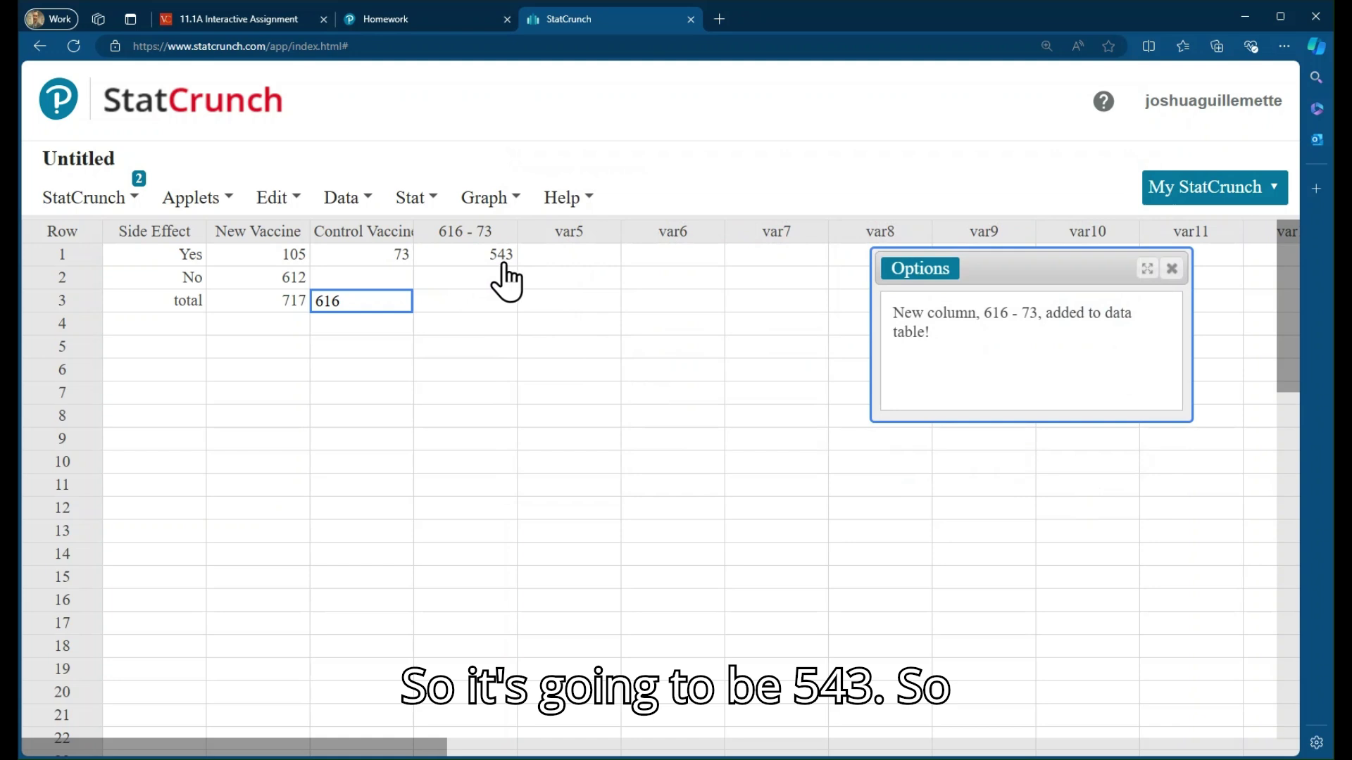
pyautogui.click(393, 278)
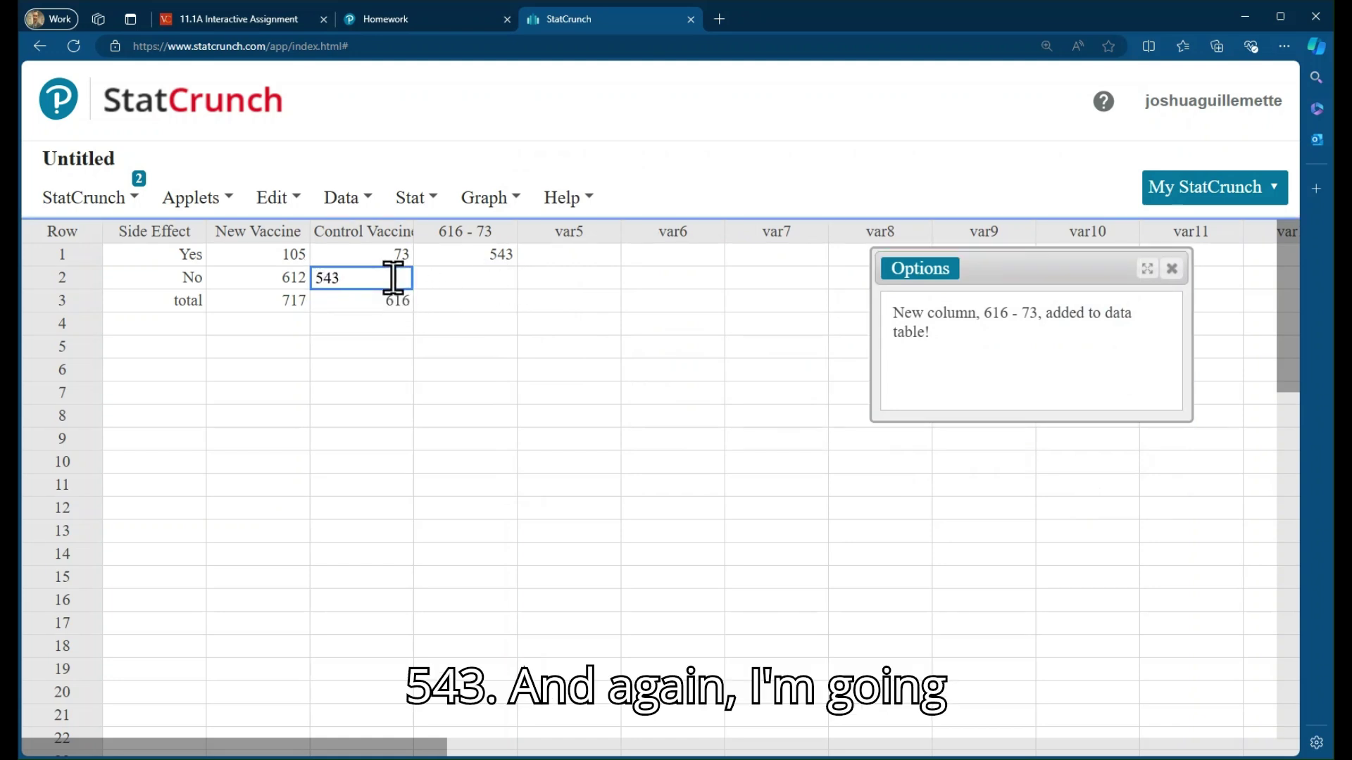
# Step: Delete the computed 616 - 73 column and close the computation's result window
pyautogui.click(506, 233)
pyautogui.click(521, 305)
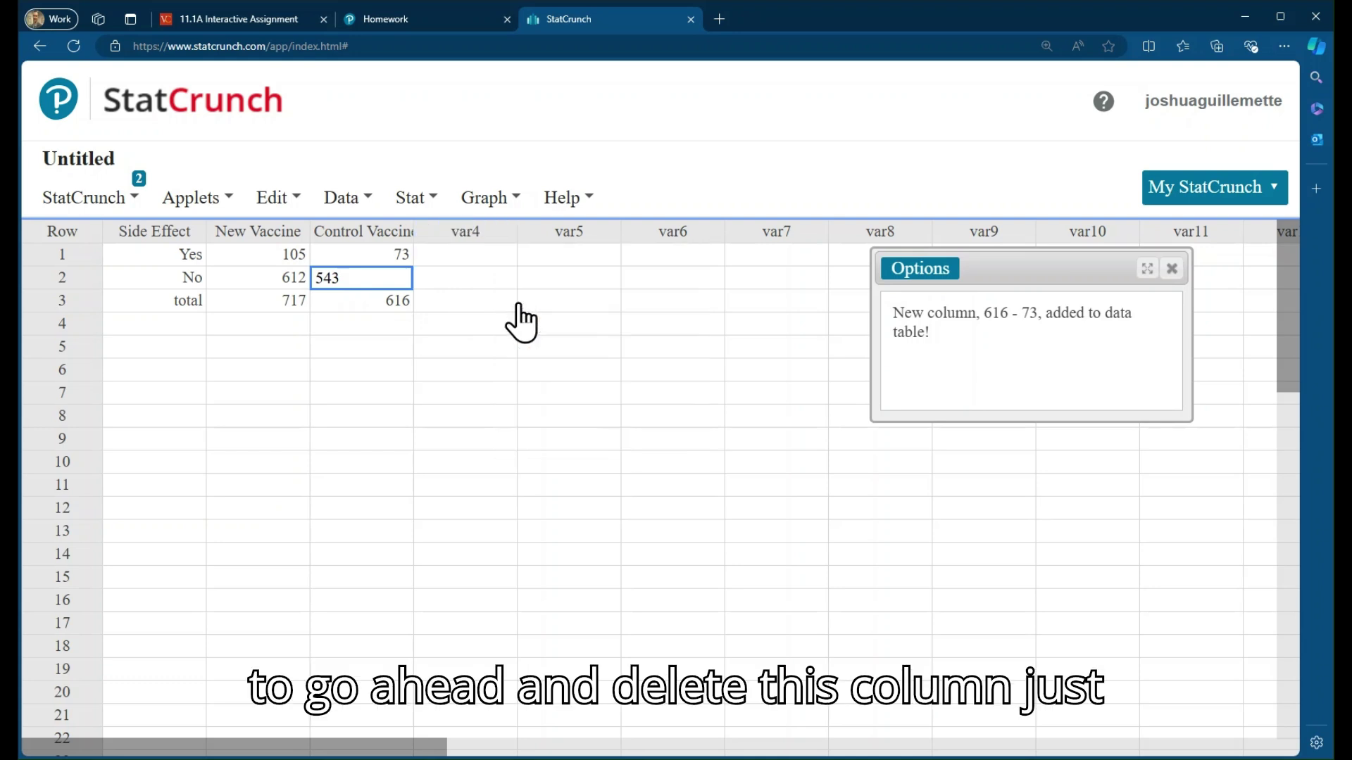
pyautogui.click(1171, 278)
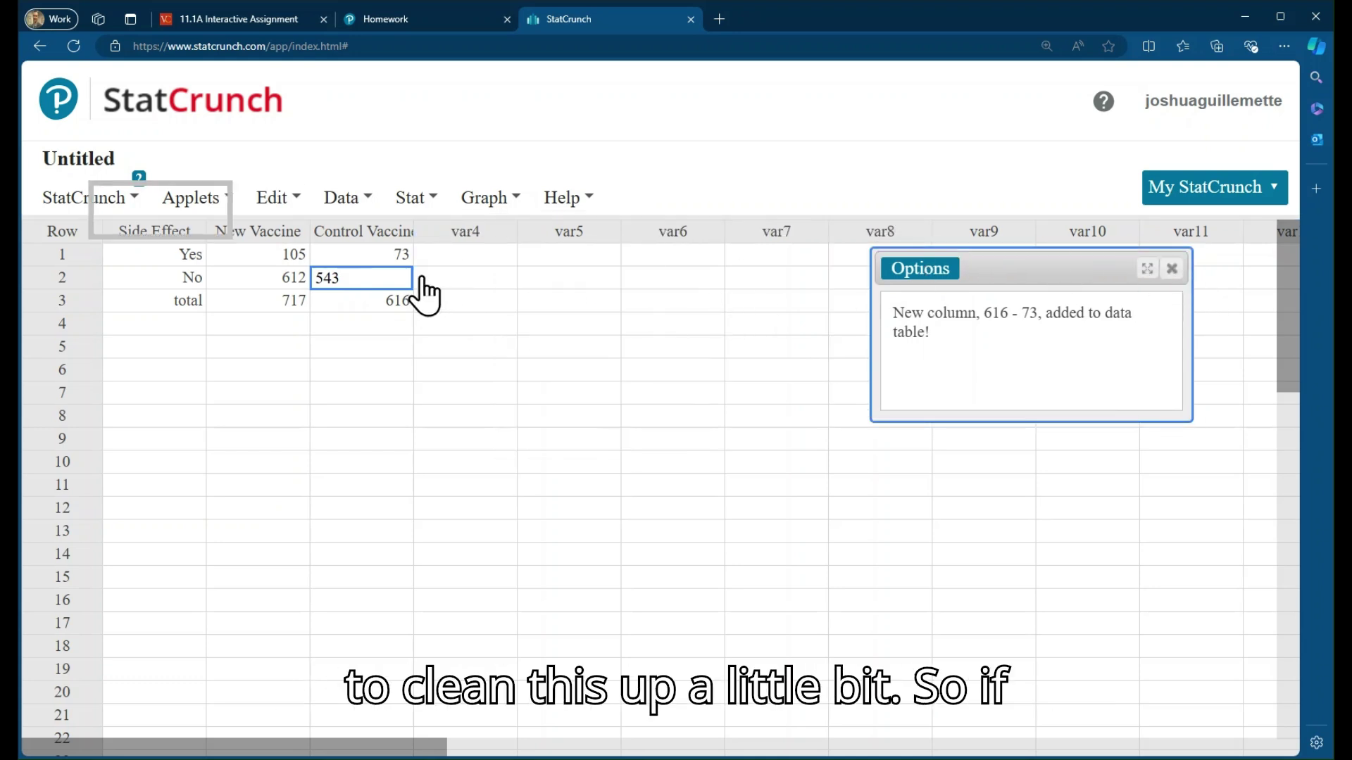
# Step: Rename the empty column var4 beside Control Vaccine as Total
pyautogui.click(462, 257)
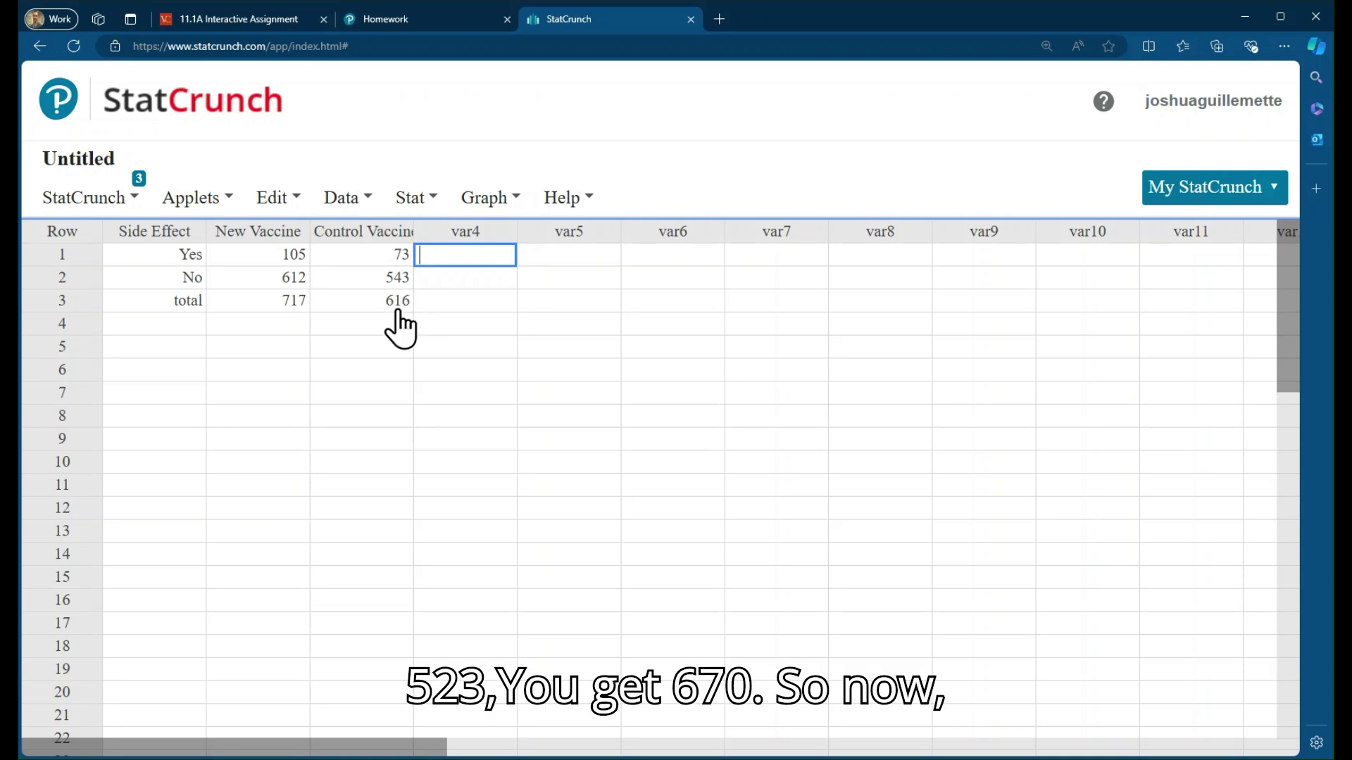
pyautogui.click(477, 238)
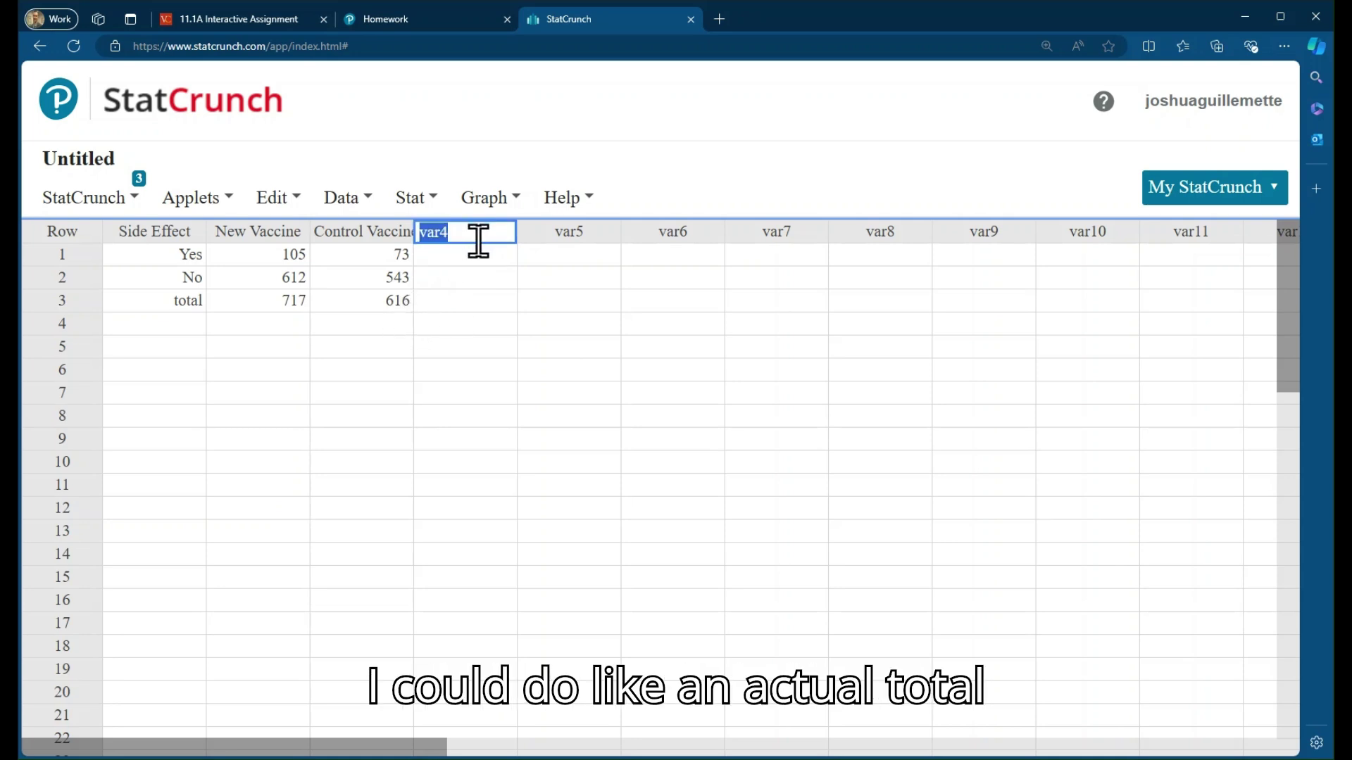
pyautogui.write('to')
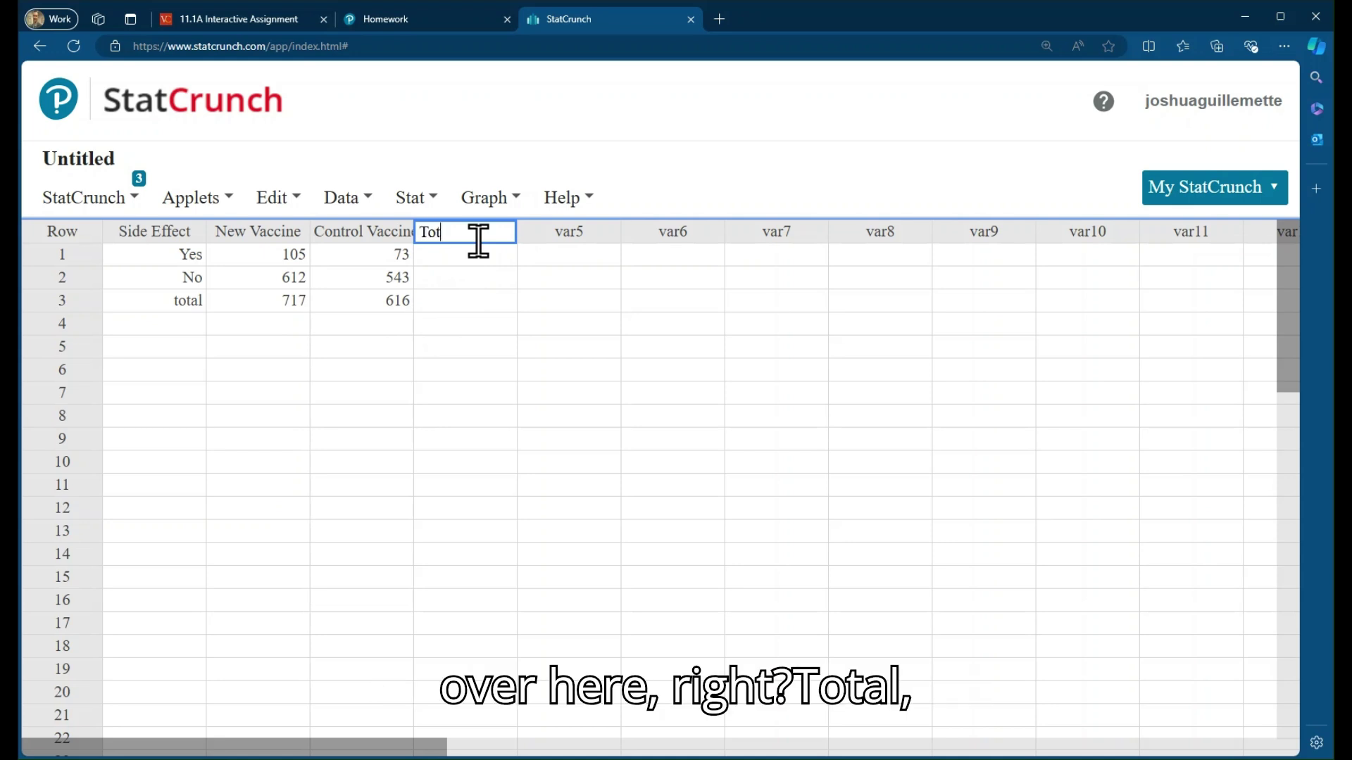
pyautogui.press('BackSpace')
pyautogui.press('BackSpace')
pyautogui.write('a')
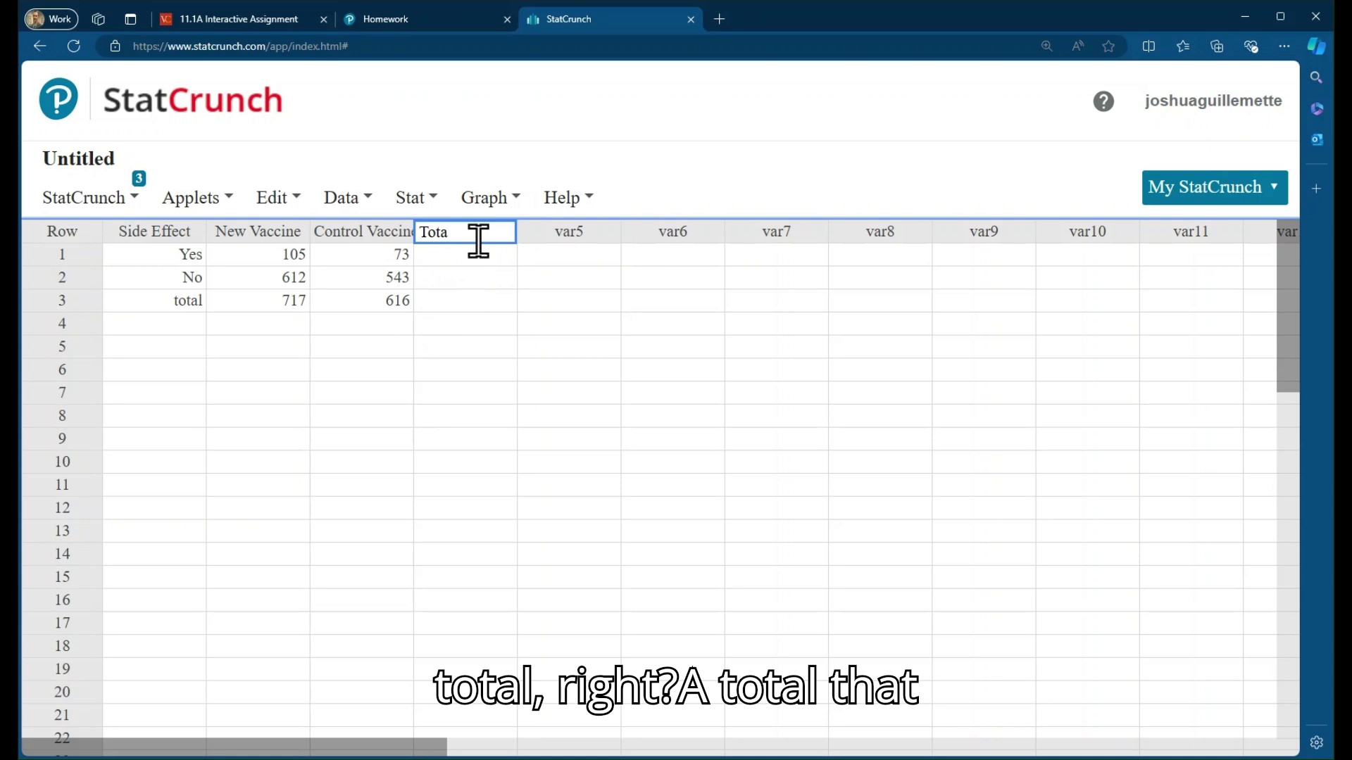
pyautogui.write('l')
pyautogui.press('Return')
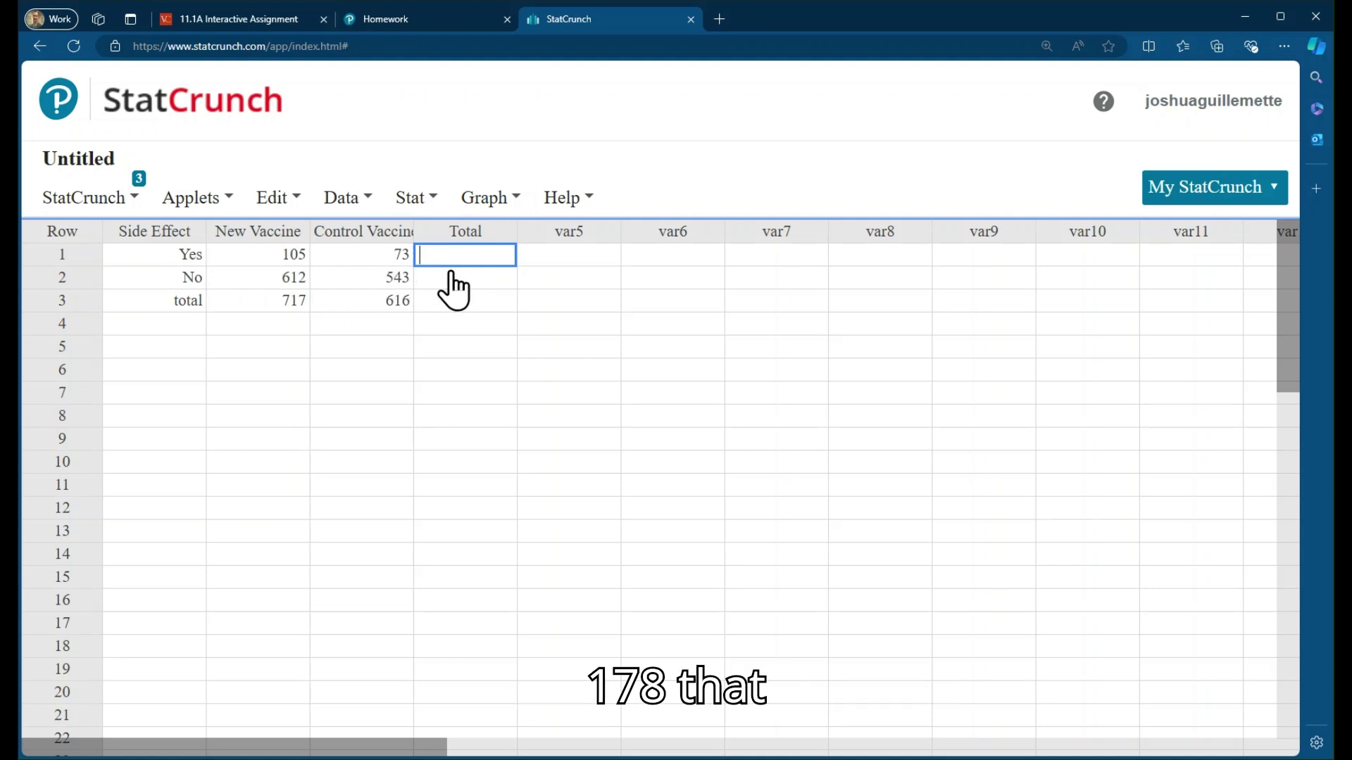
# Step: Enter 178 in the Yes row and 1155 in the No row of the Total column
pyautogui.click(488, 276)
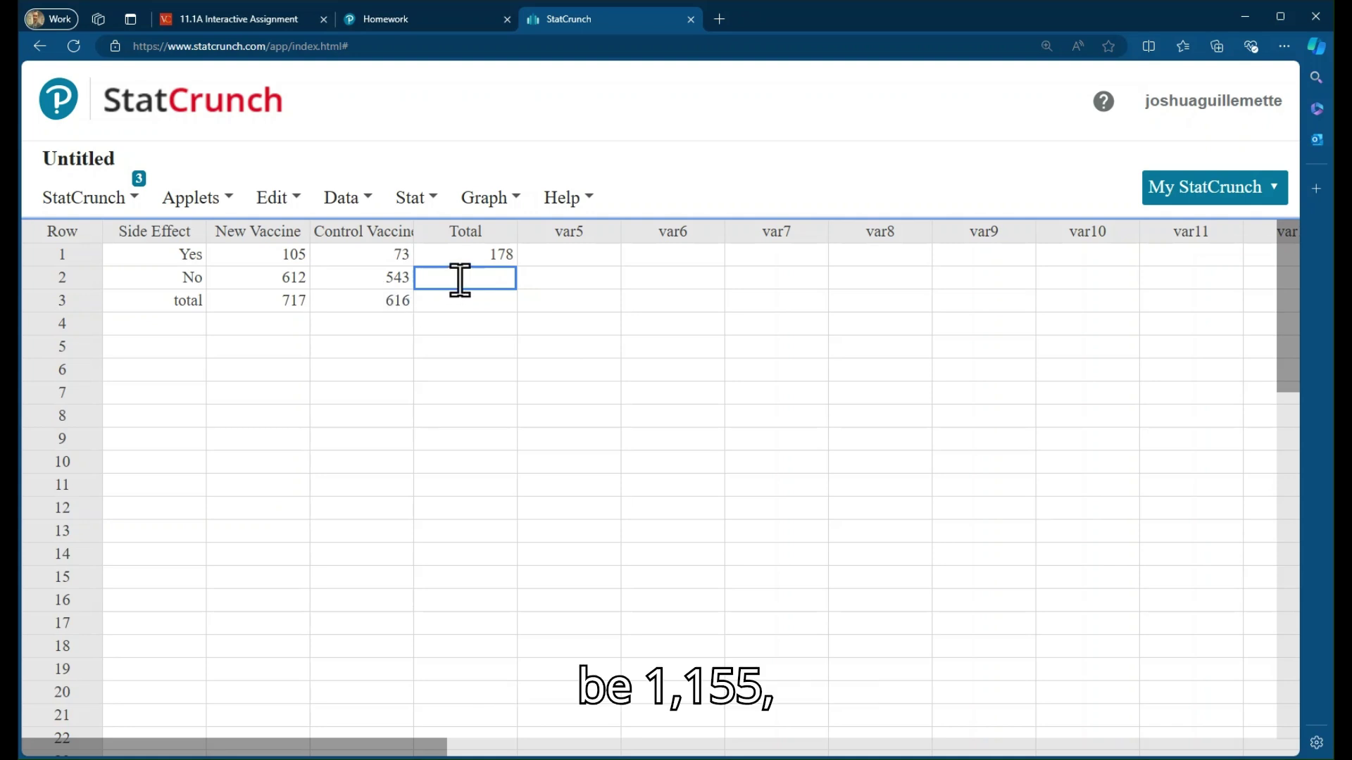
pyautogui.write('55')
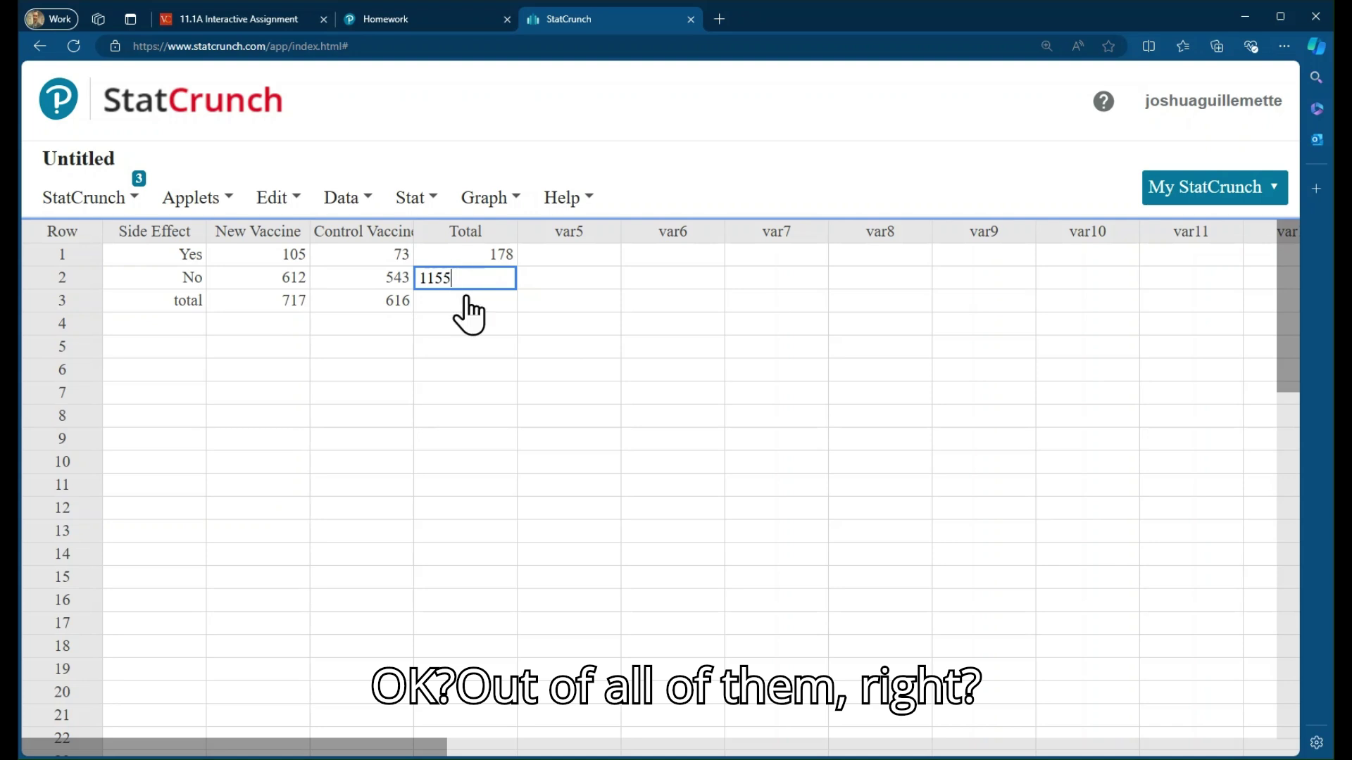
pyautogui.click(476, 298)
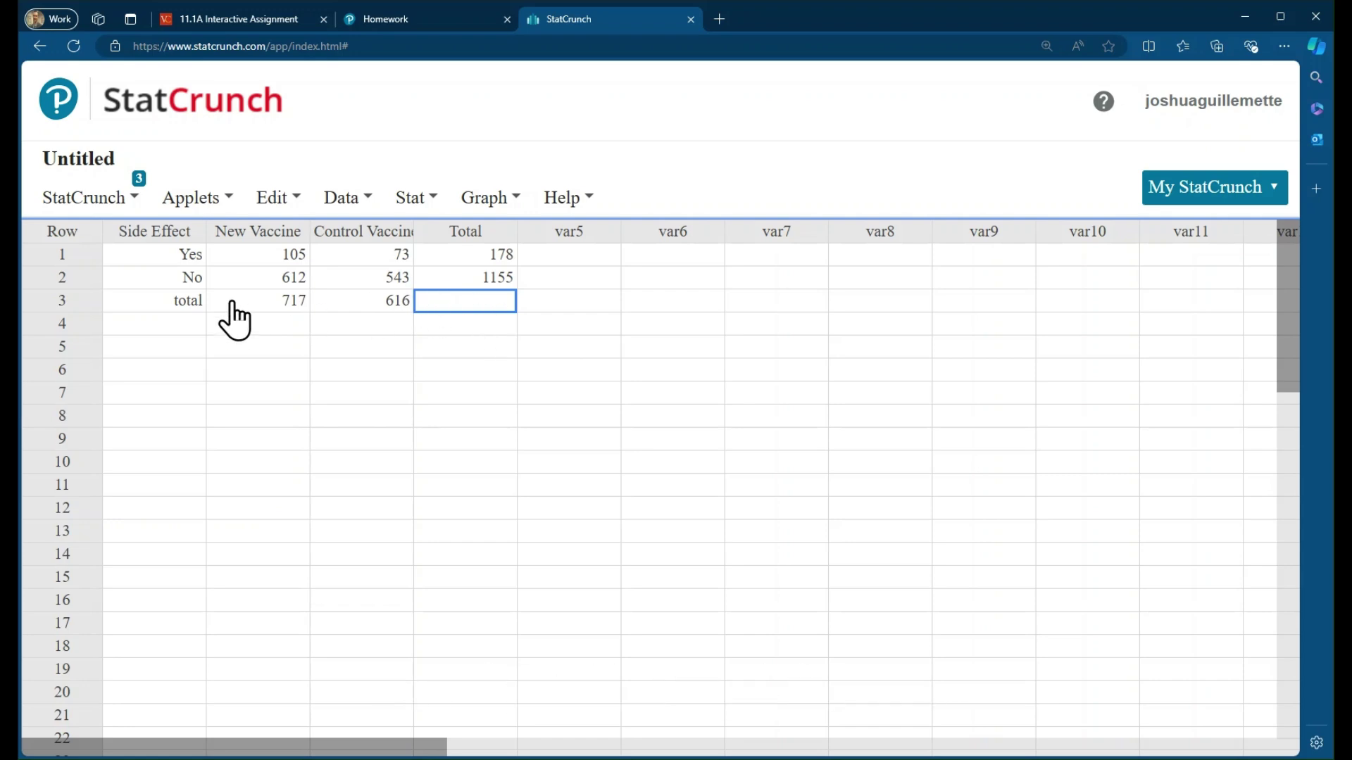
# Step: Check the homework question's claim about the new vaccine group's proportion, and rename the column var5 as alternative
pyautogui.click(391, 23)
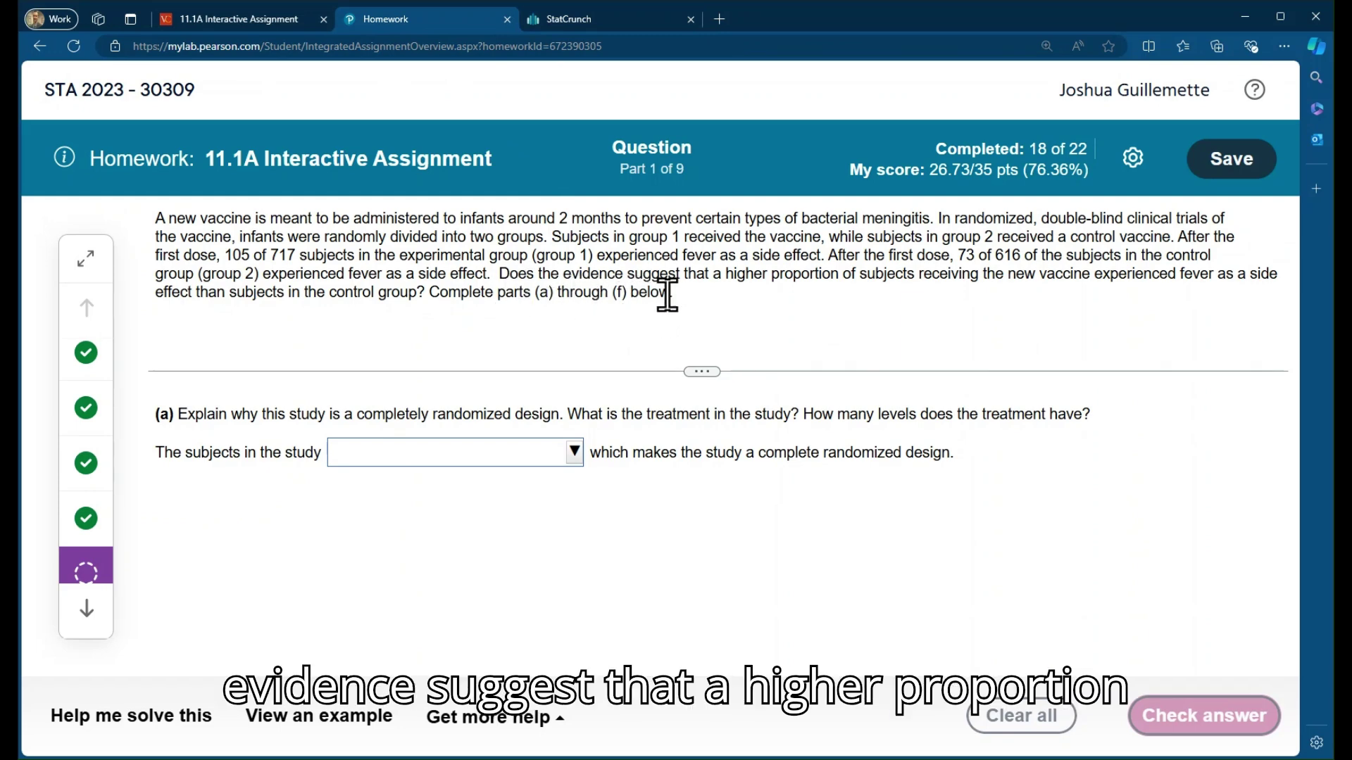
pyautogui.moveTo(714, 276); pyautogui.dragTo(1090, 277)
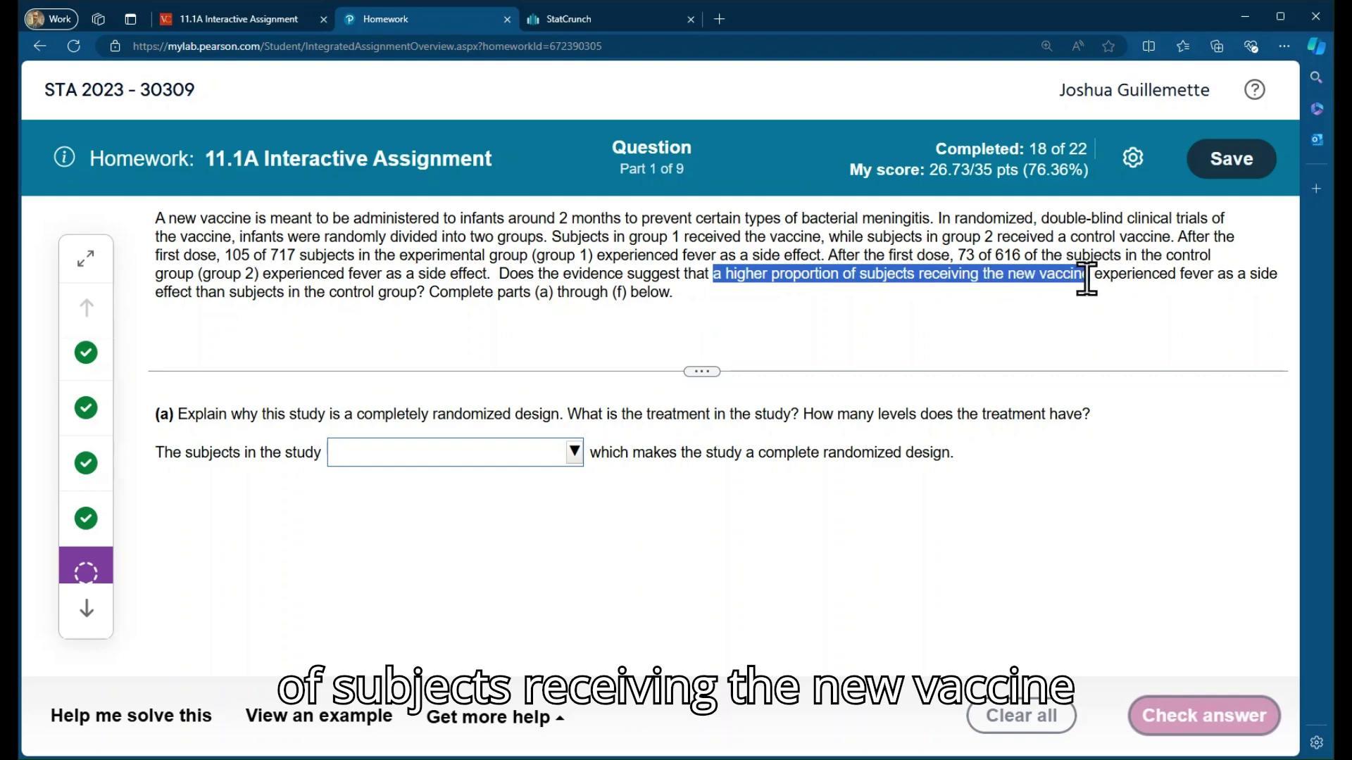
pyautogui.click(588, 19)
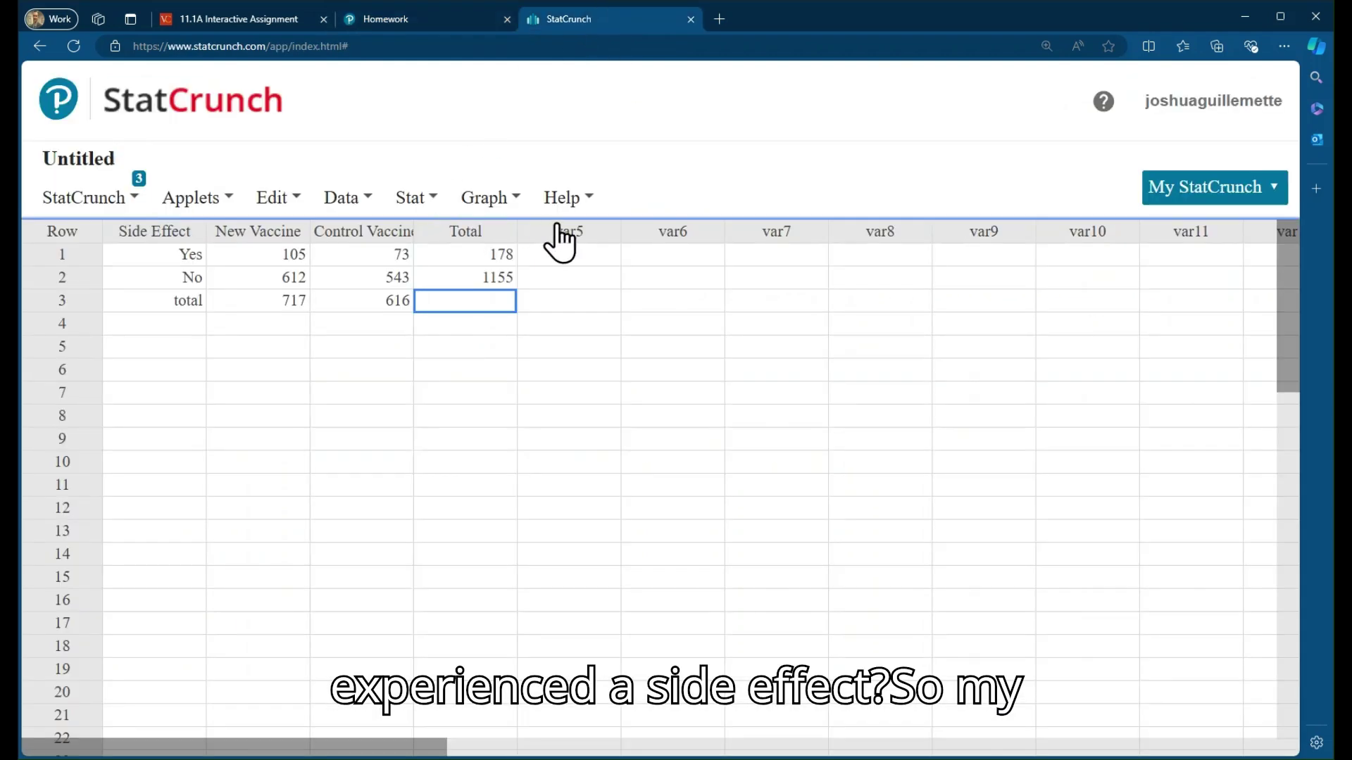
pyautogui.click(595, 239)
pyautogui.write('alternative')
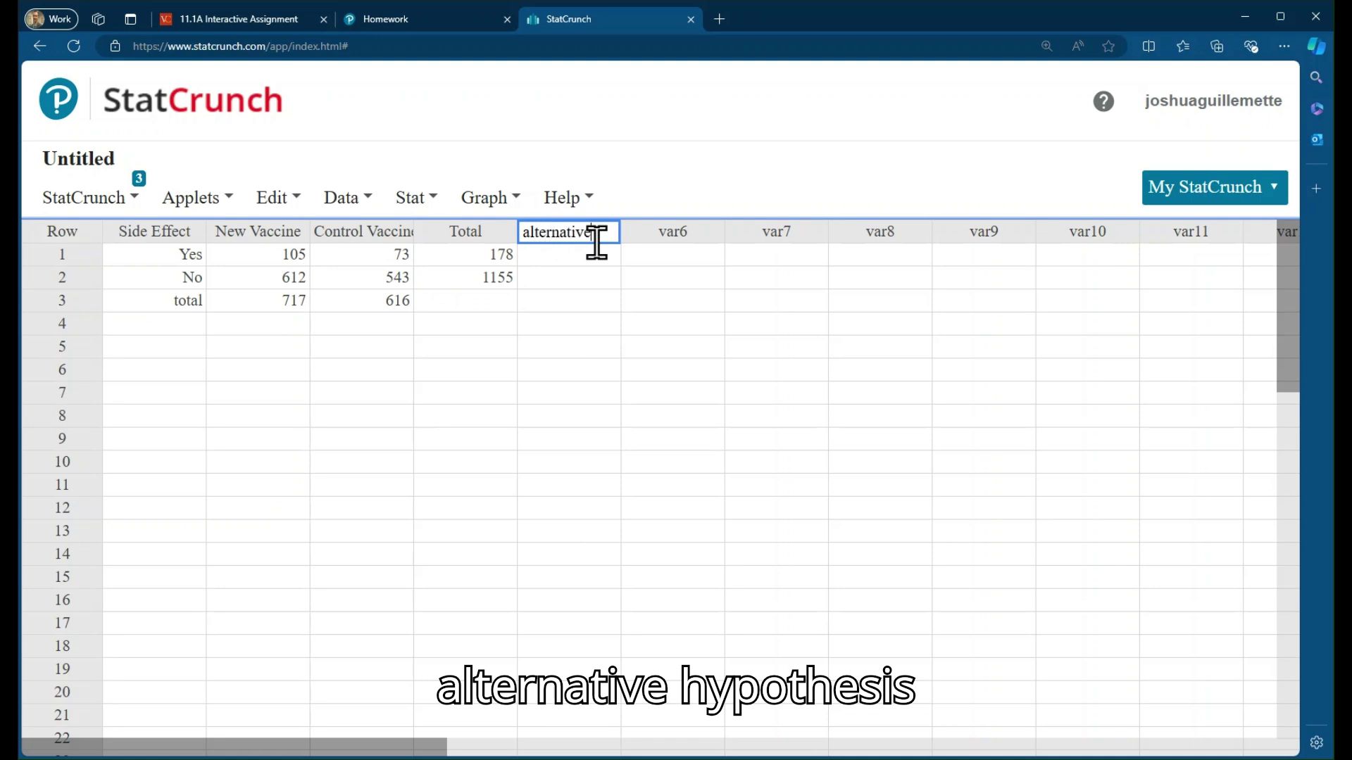
pyautogui.press('Return')
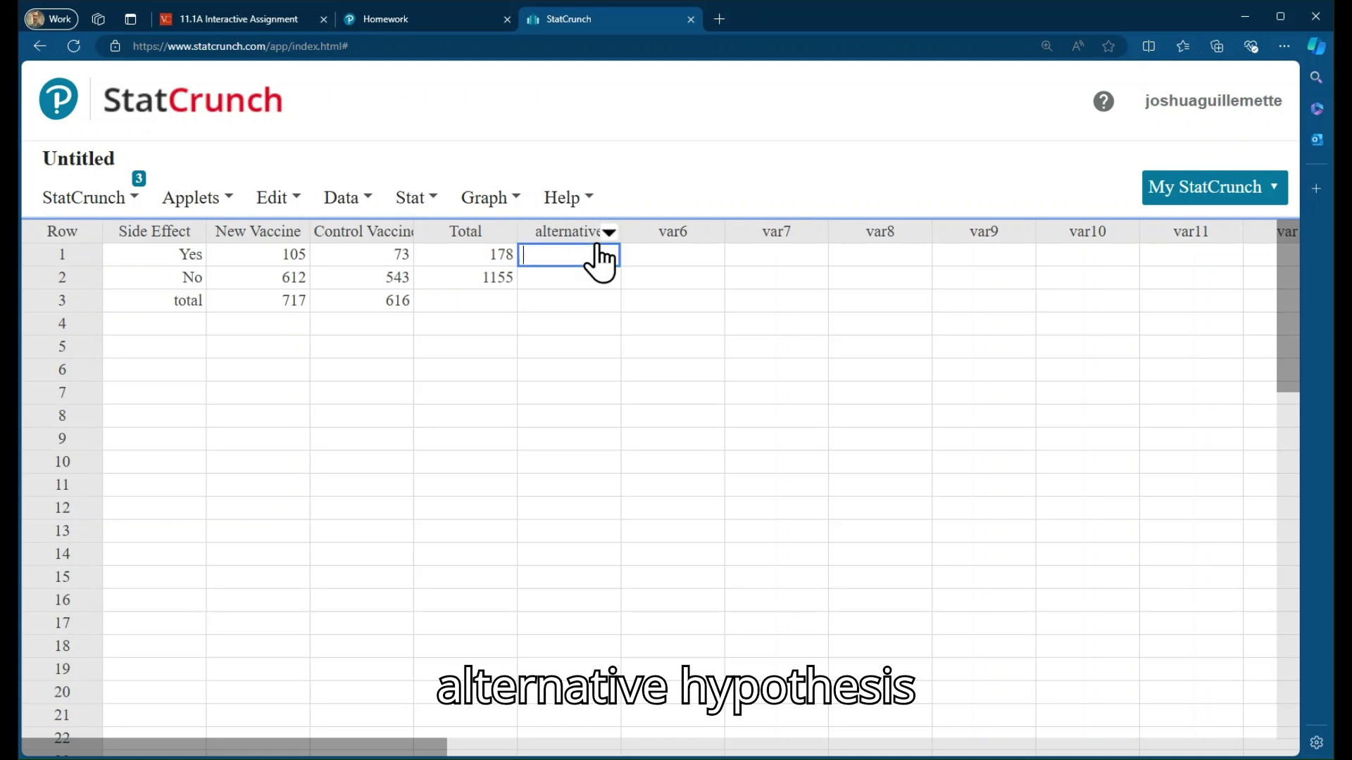
# Step: Enter greater in row 1 of the alternative column, correcting its spelling
pyautogui.write('gret')
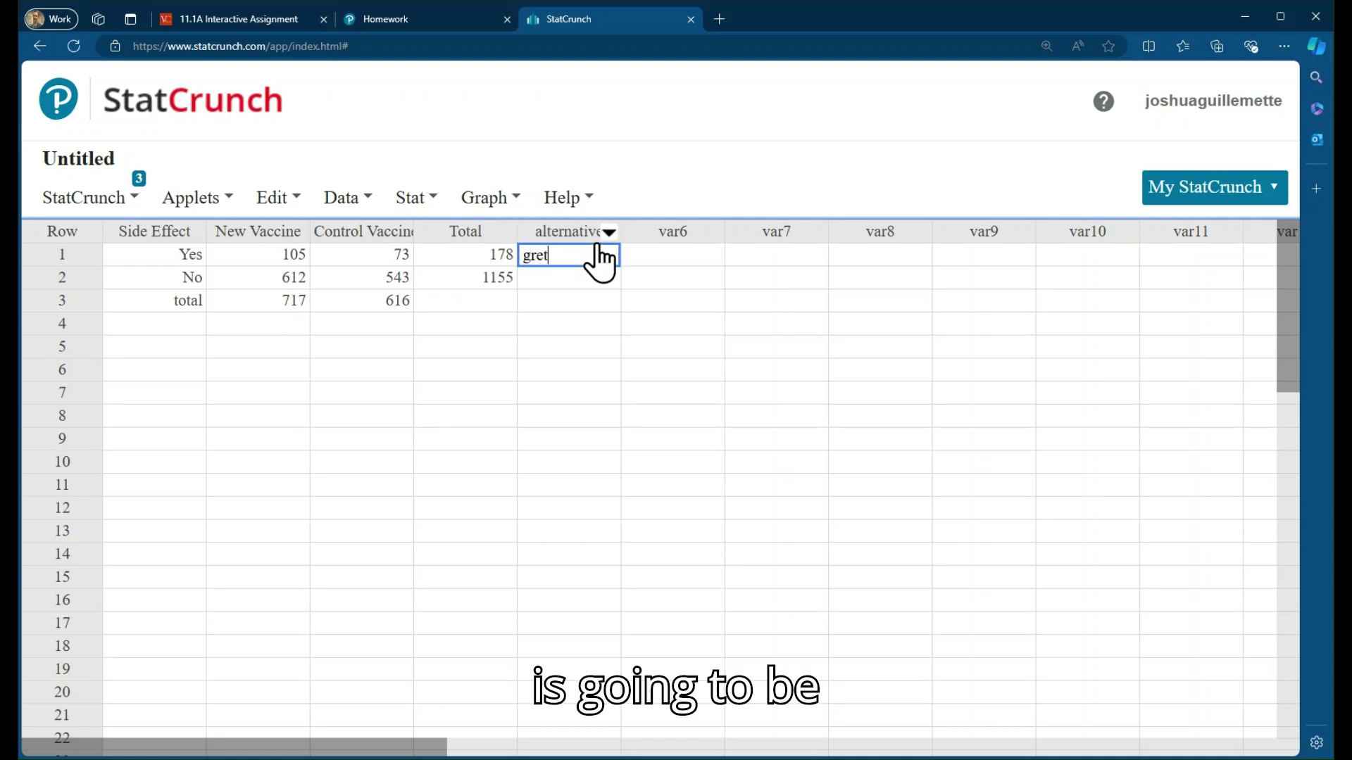
pyautogui.press('BackSpace')
pyautogui.write('ater')
pyautogui.press('Return')
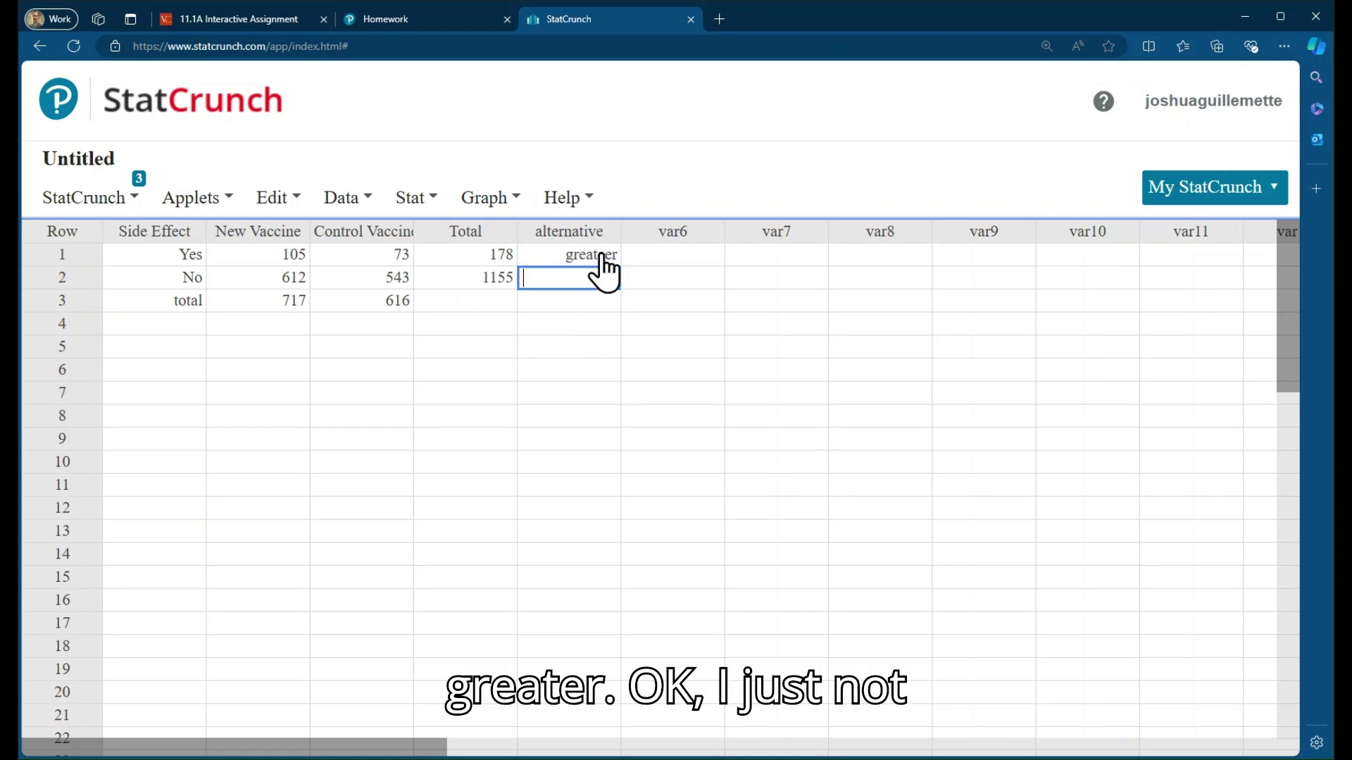
pyautogui.doubleClick(602, 254)
pyautogui.click(602, 255)
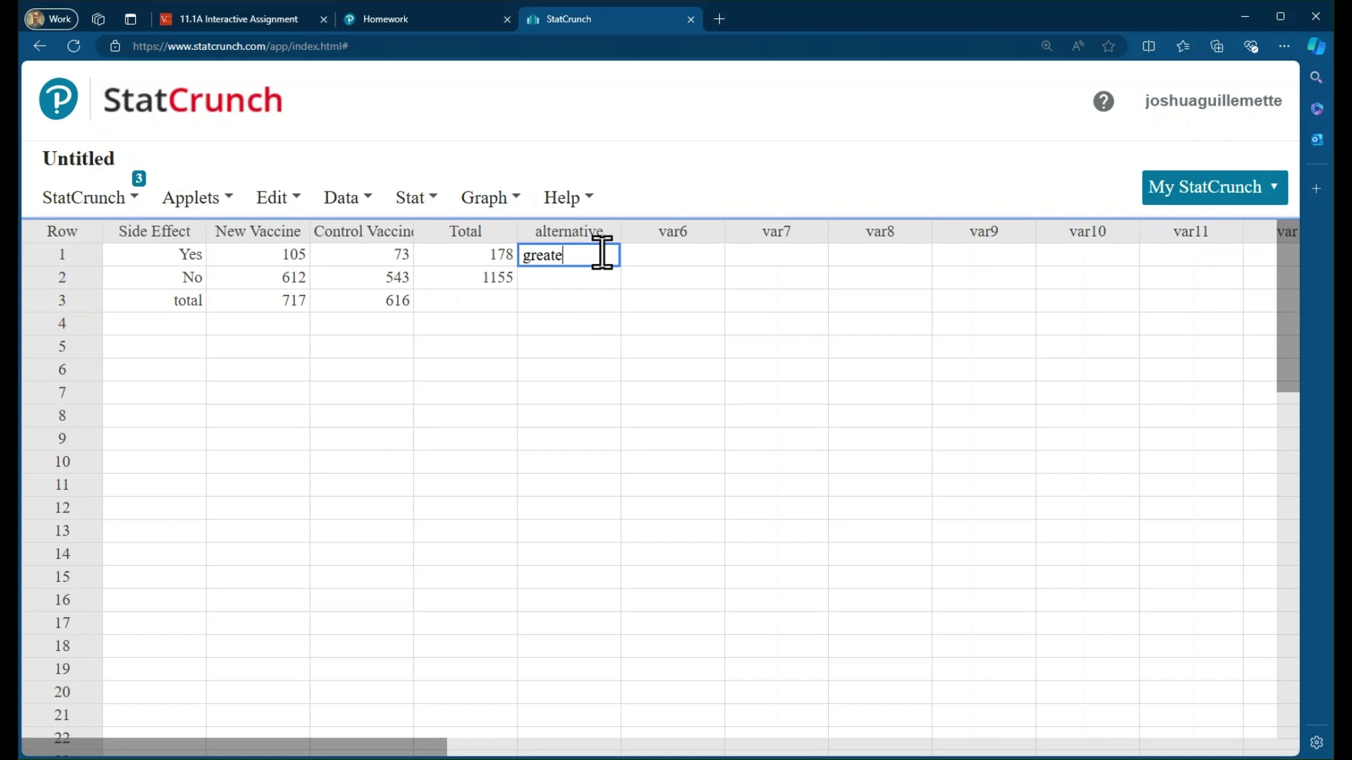
pyautogui.write('r')
pyautogui.press('Return')
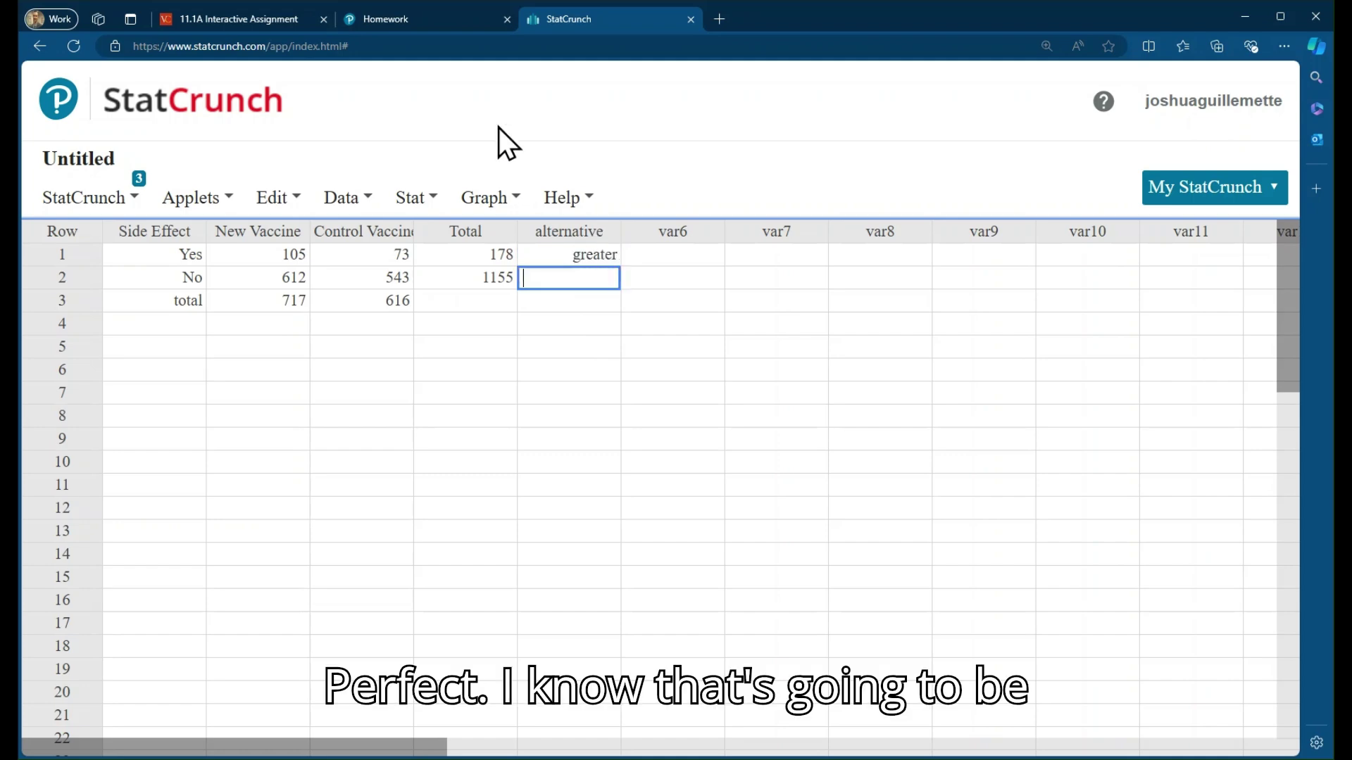
# Step: In the homework's part (a), complete the sentence about the study's subjects with "were randomly assigned a treatment,"
pyautogui.click(401, 15)
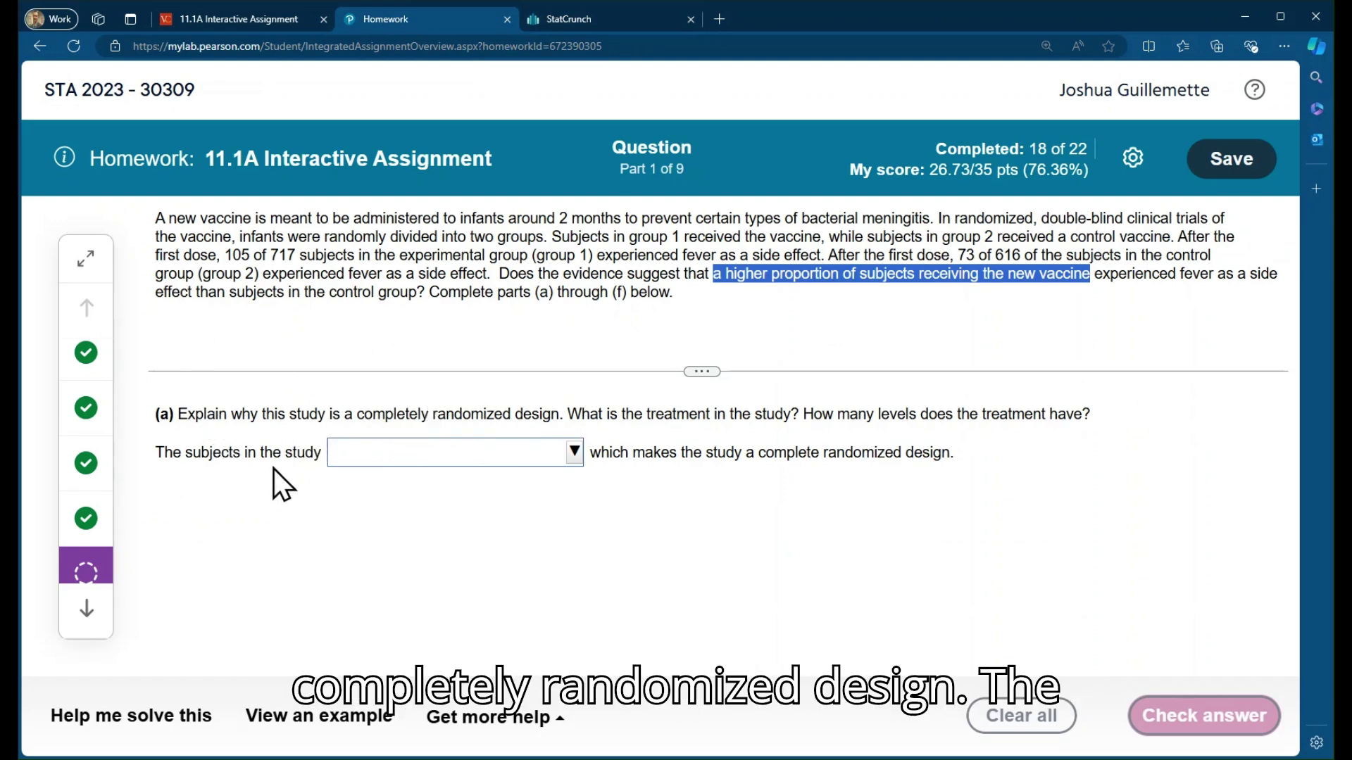
pyautogui.click(578, 457)
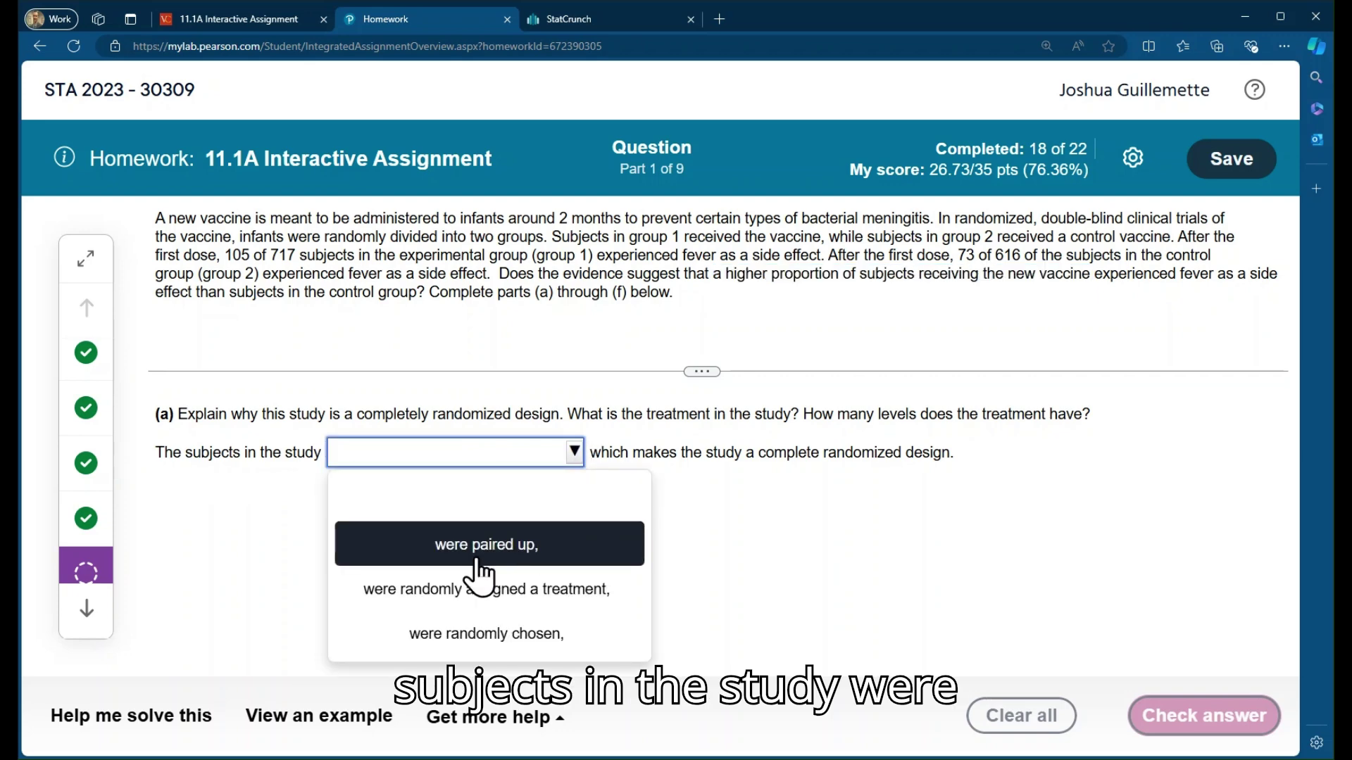
pyautogui.click(528, 599)
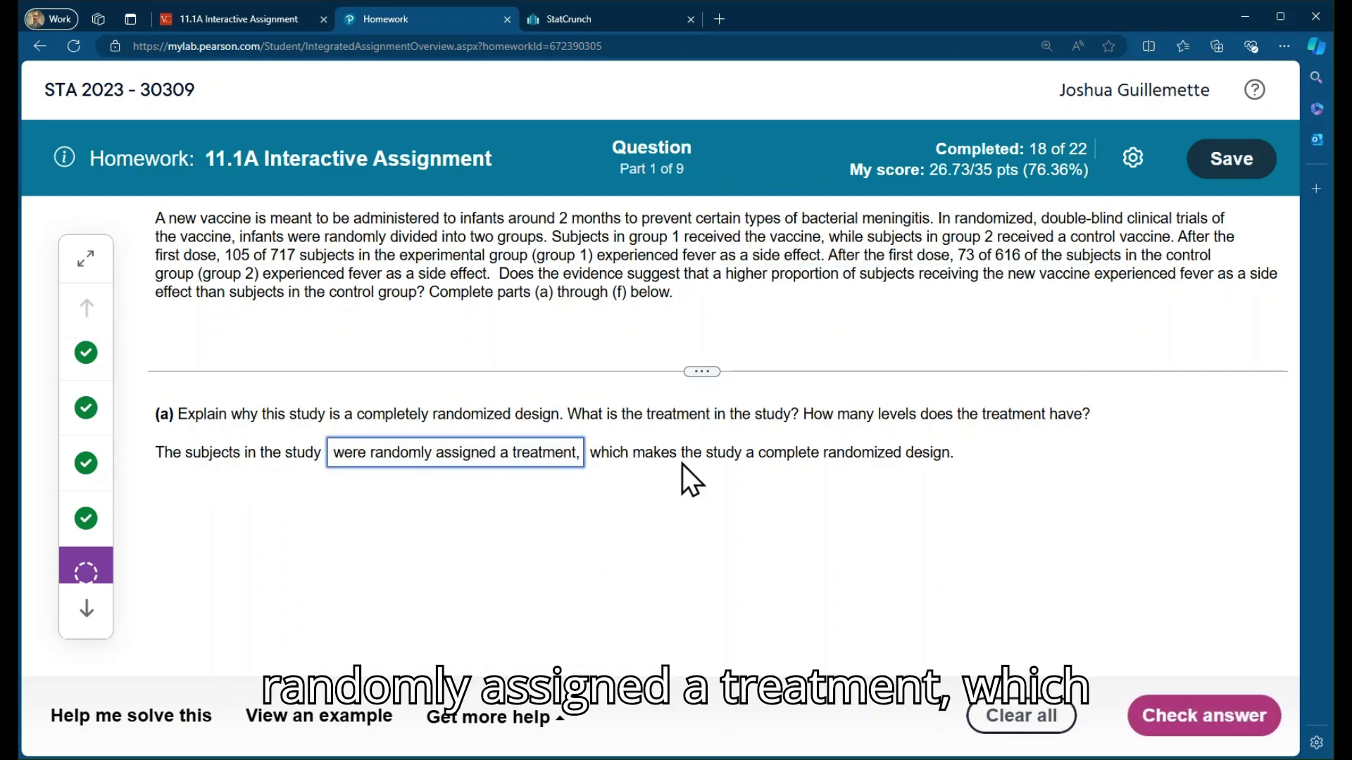
# Step: Check the first part (a) answer, complete the treatment sentence with "the vaccine received by the subject.", and check that answer
pyautogui.click(1204, 726)
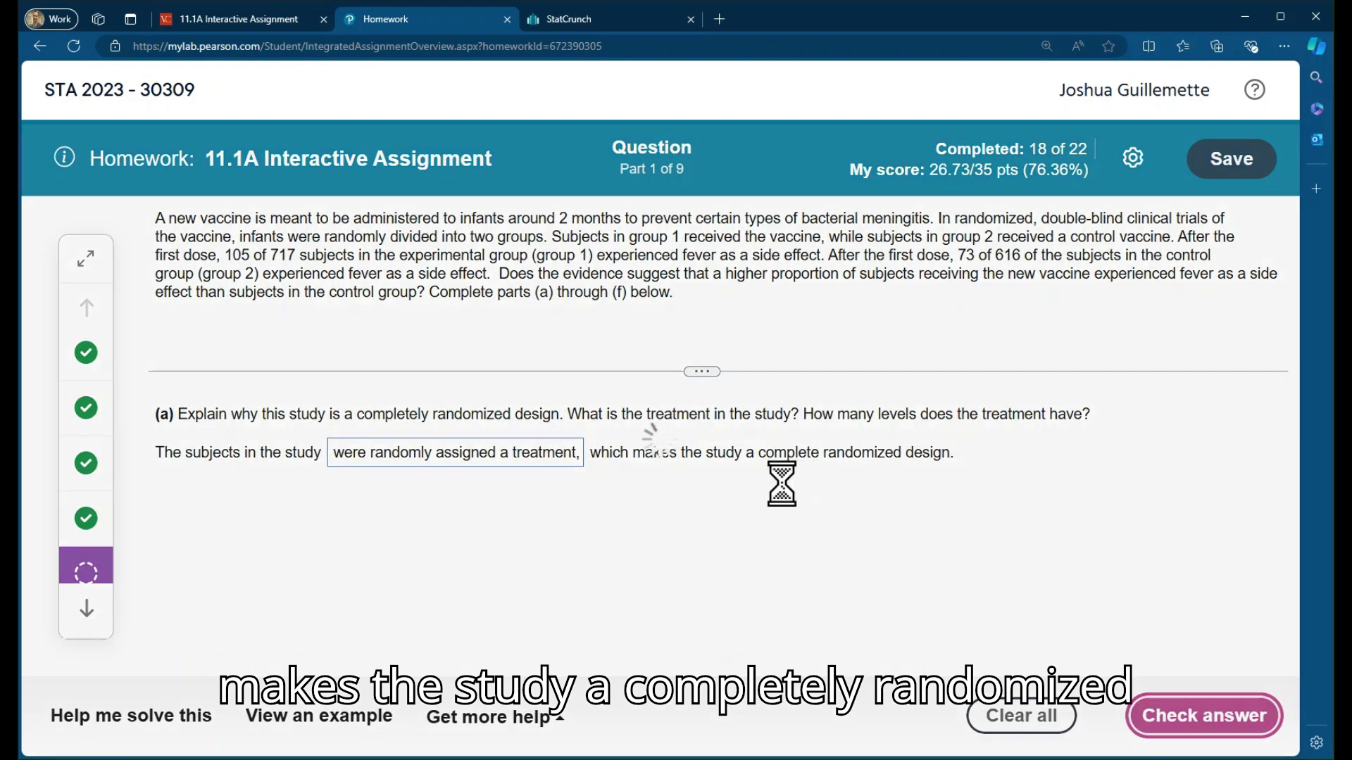
pyautogui.click(674, 485)
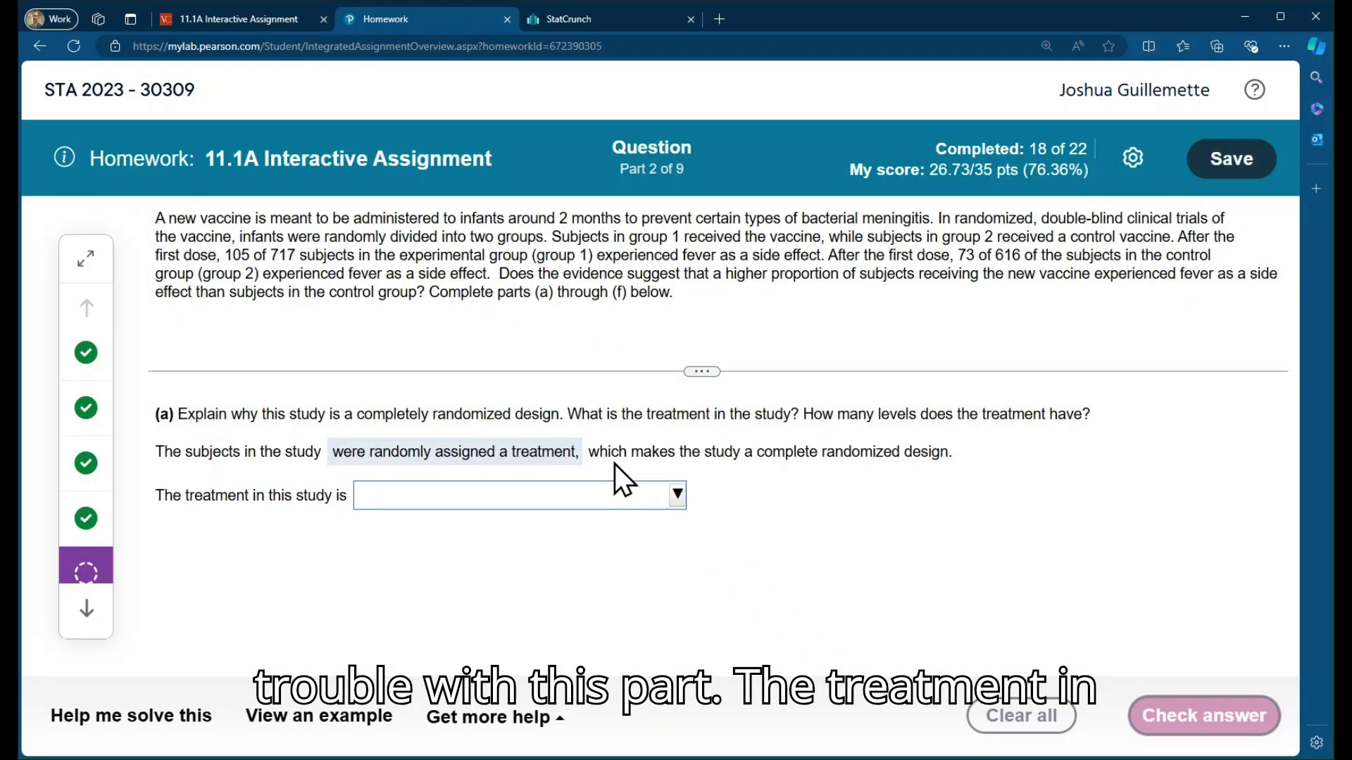
pyautogui.click(677, 495)
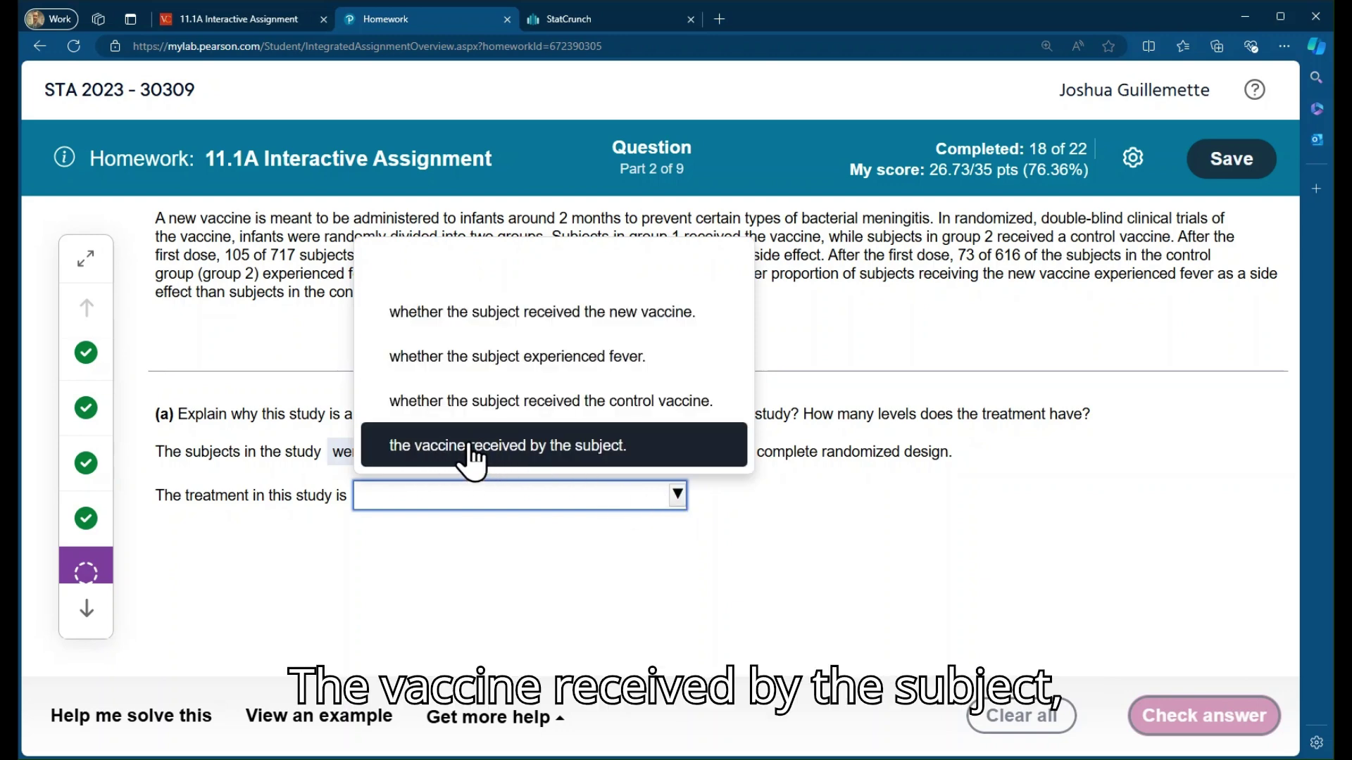
pyautogui.click(557, 445)
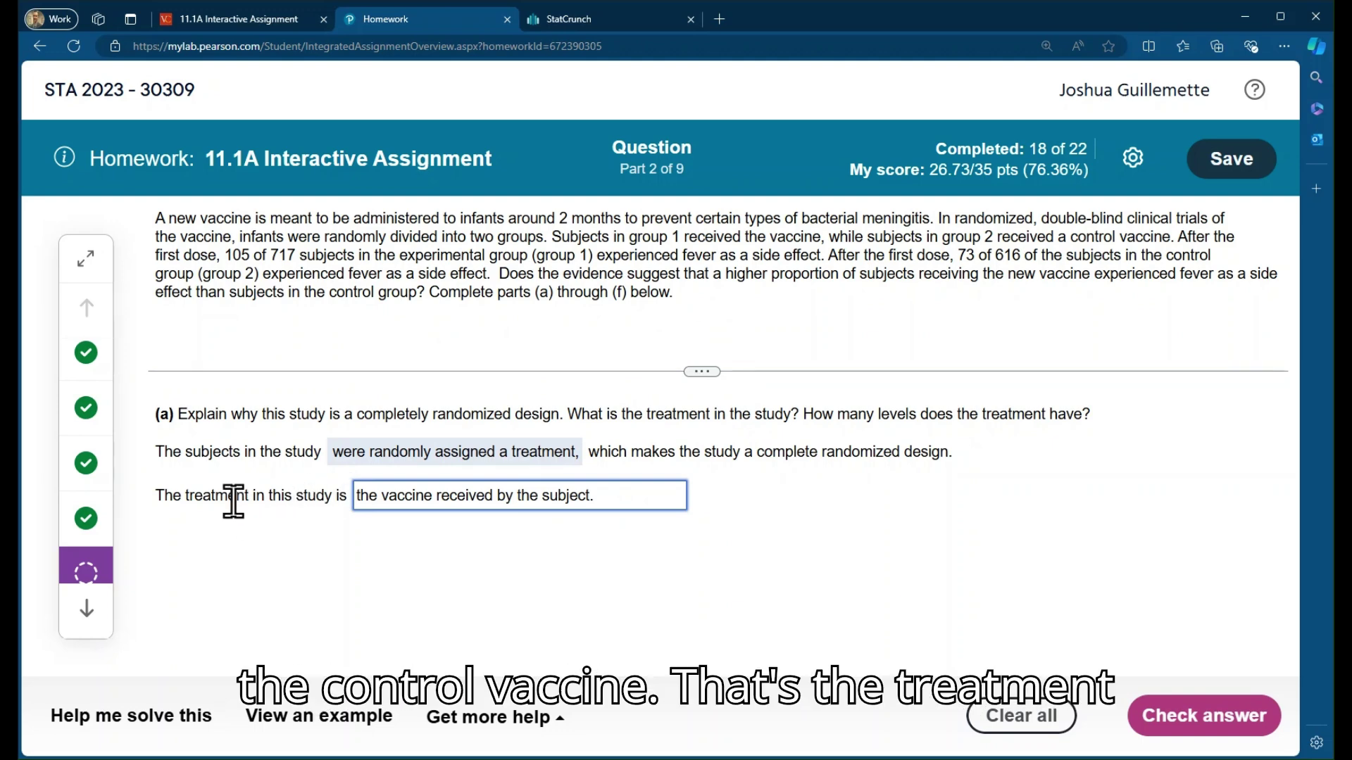
pyautogui.click(1222, 716)
pyautogui.click(666, 493)
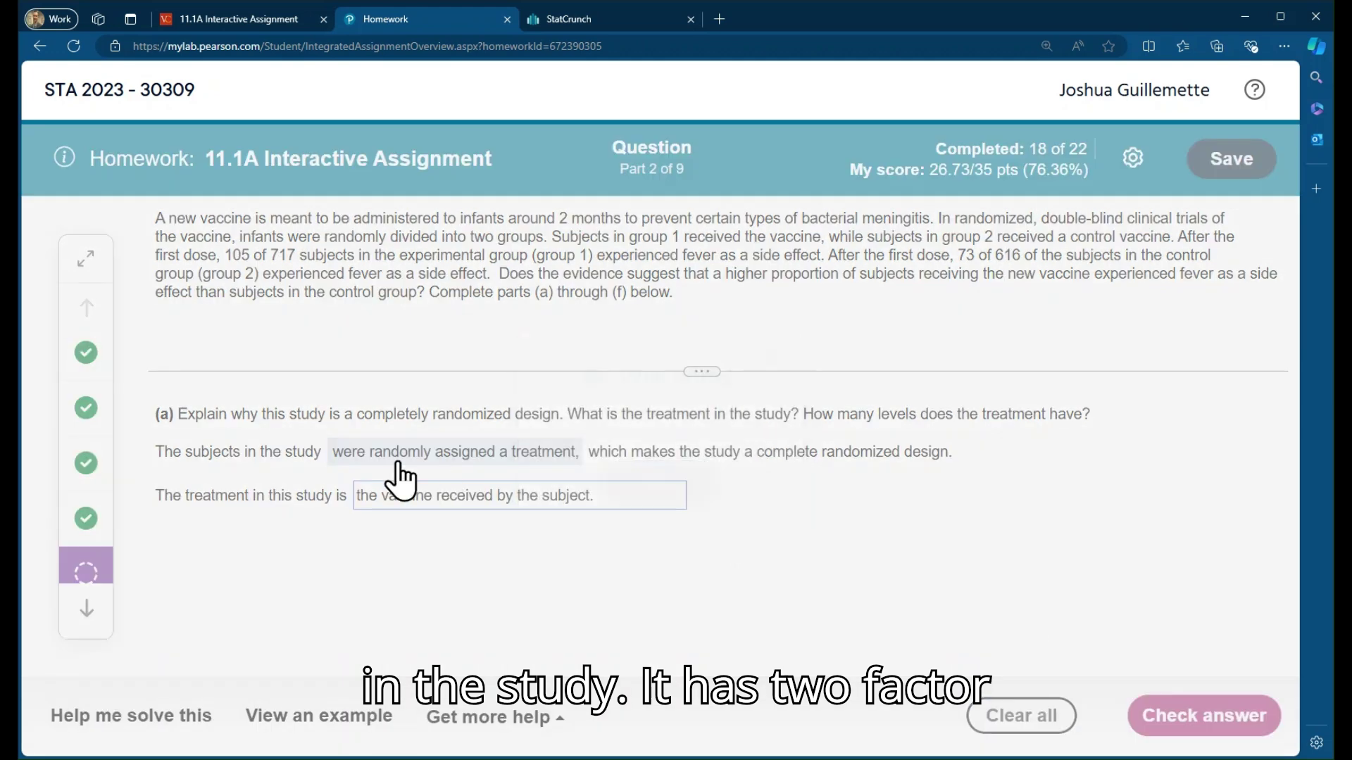
# Step: Enter 2 as the number of levels the treatment has and check the answer
pyautogui.click(291, 536)
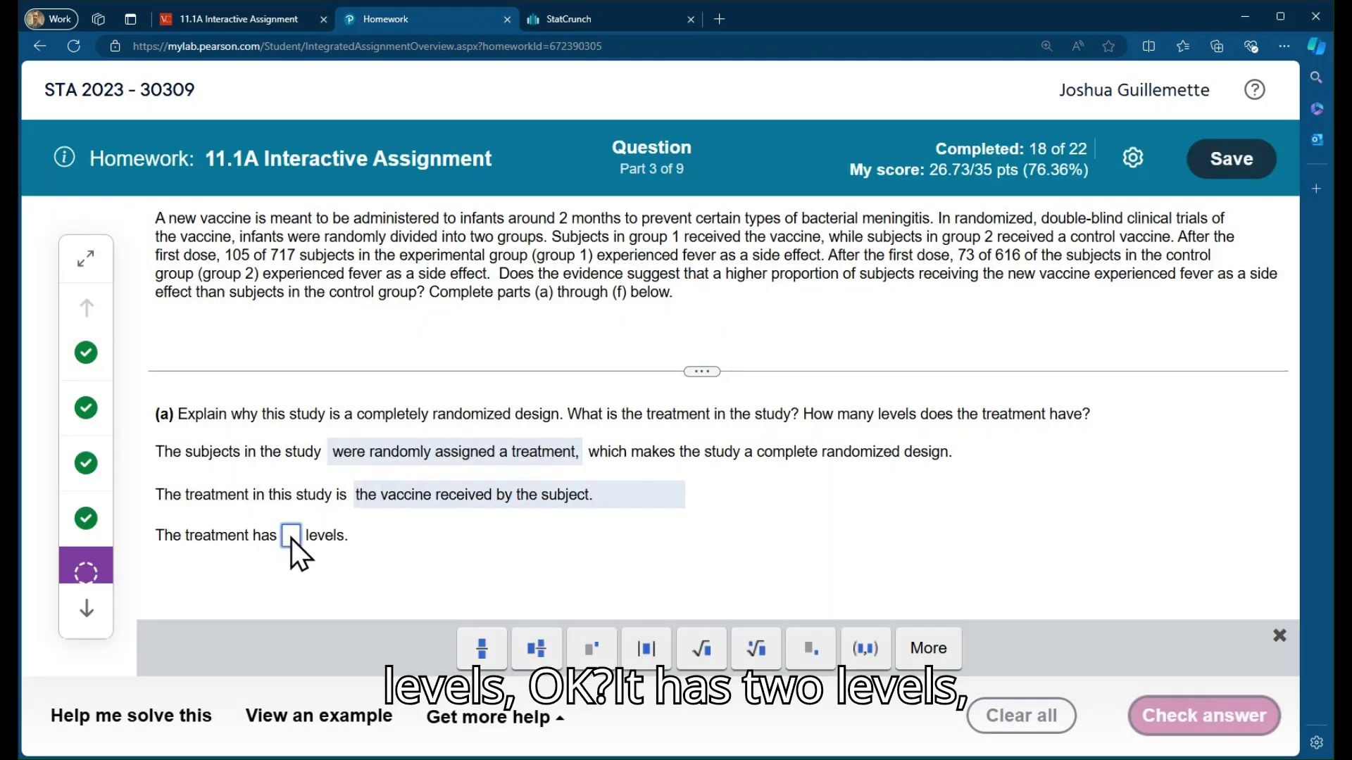
pyautogui.write('2')
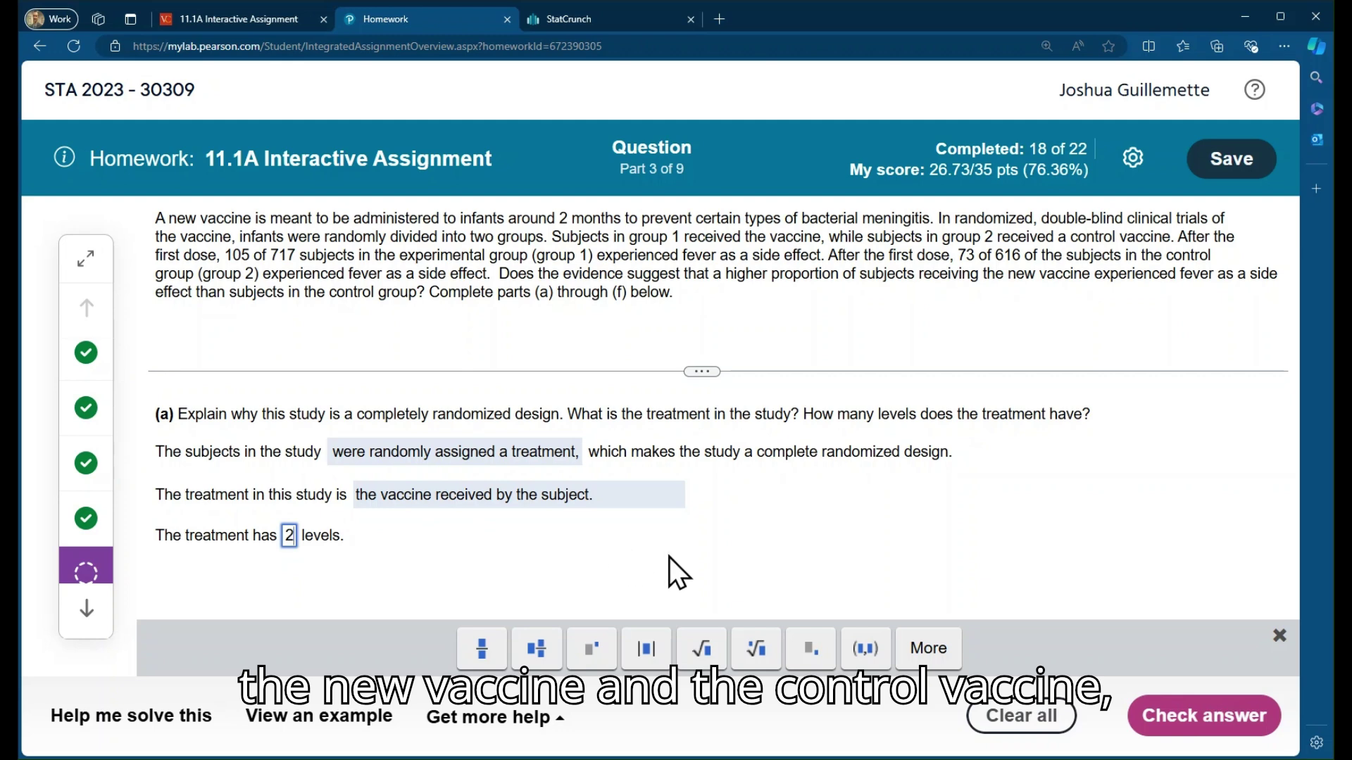
pyautogui.click(1204, 716)
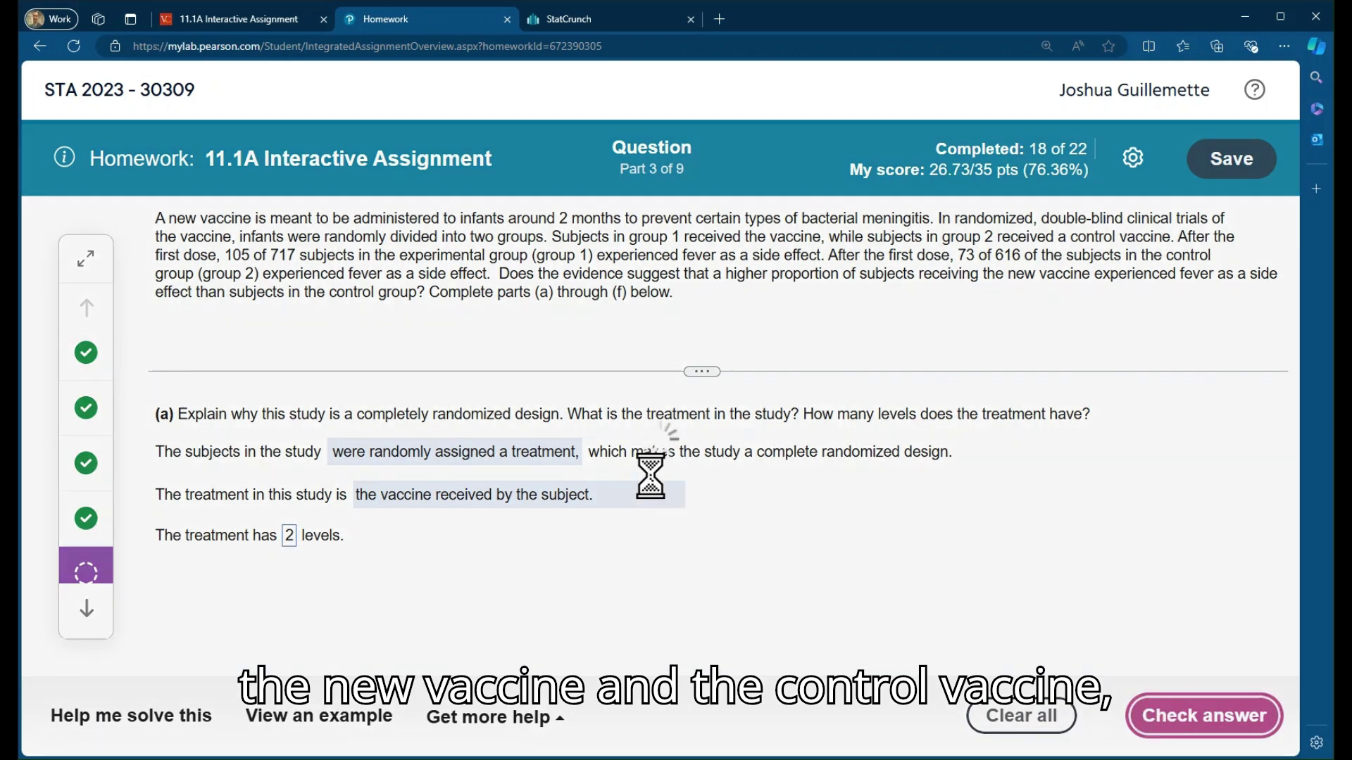
pyautogui.click(658, 484)
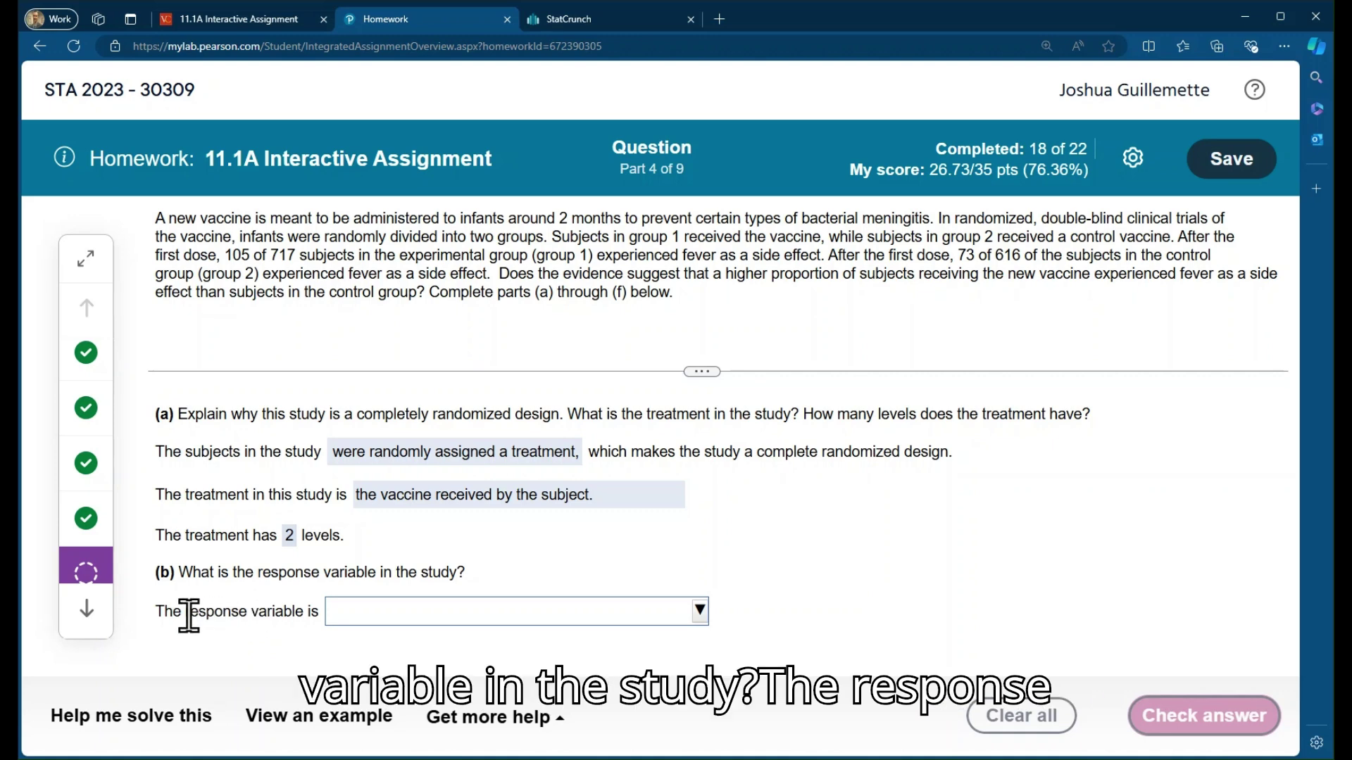
# Step: Set the response variable in part (b) to "whether the subject experienced fever or not." and check the answer
pyautogui.click(390, 614)
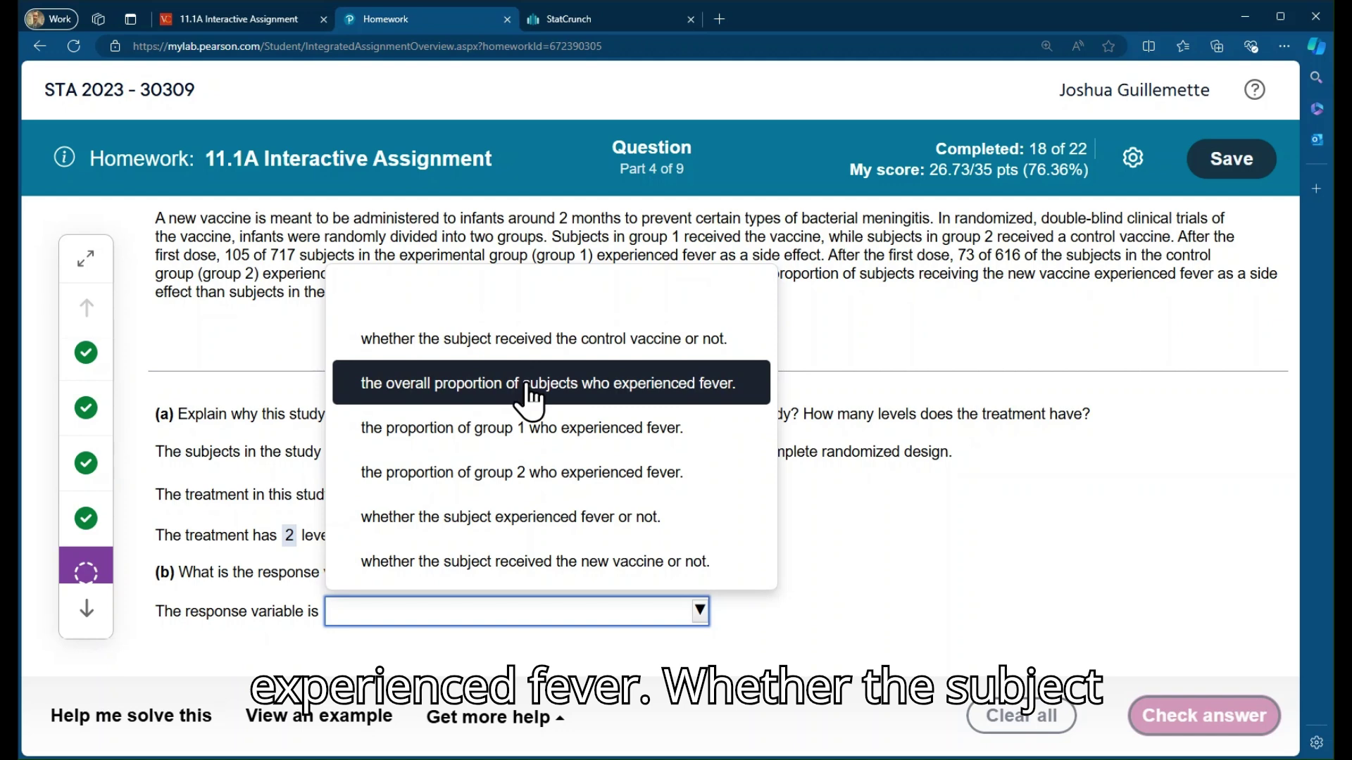
pyautogui.click(554, 528)
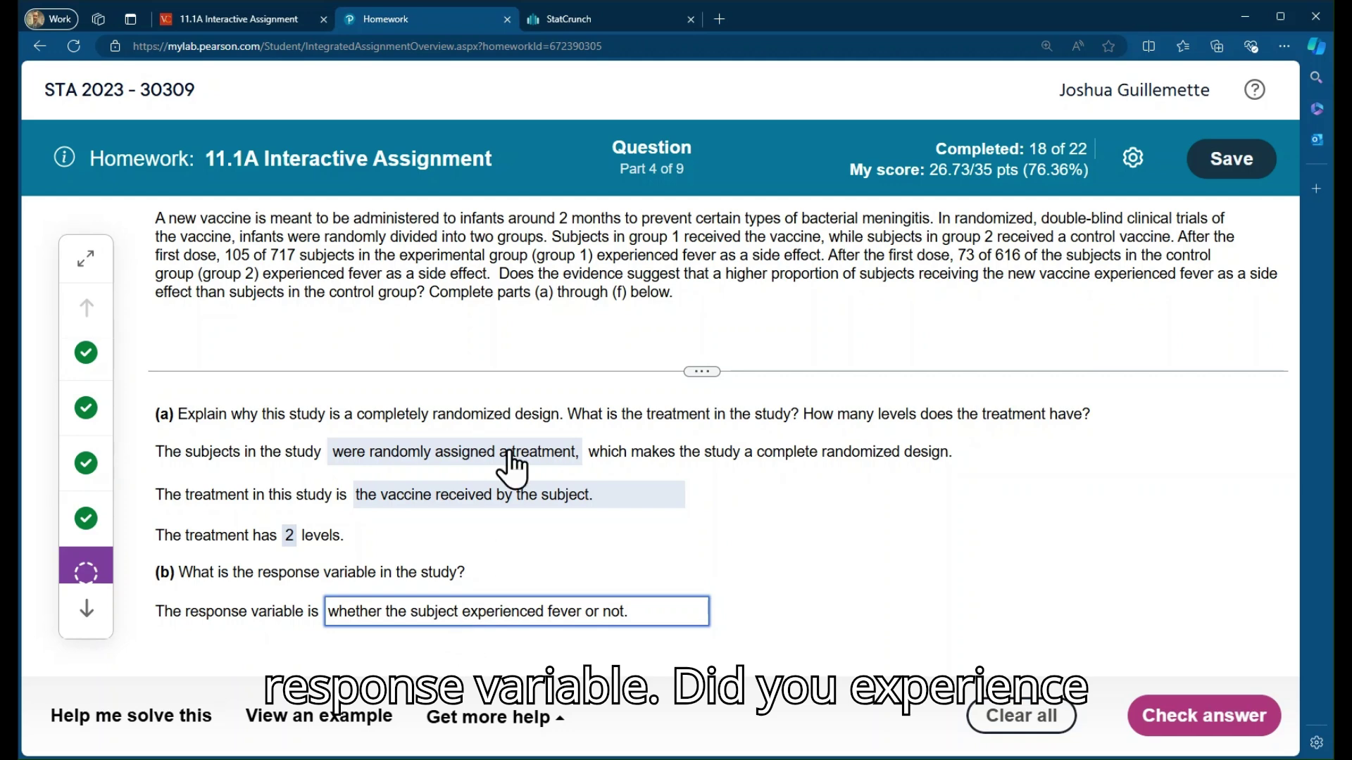
pyautogui.click(543, 24)
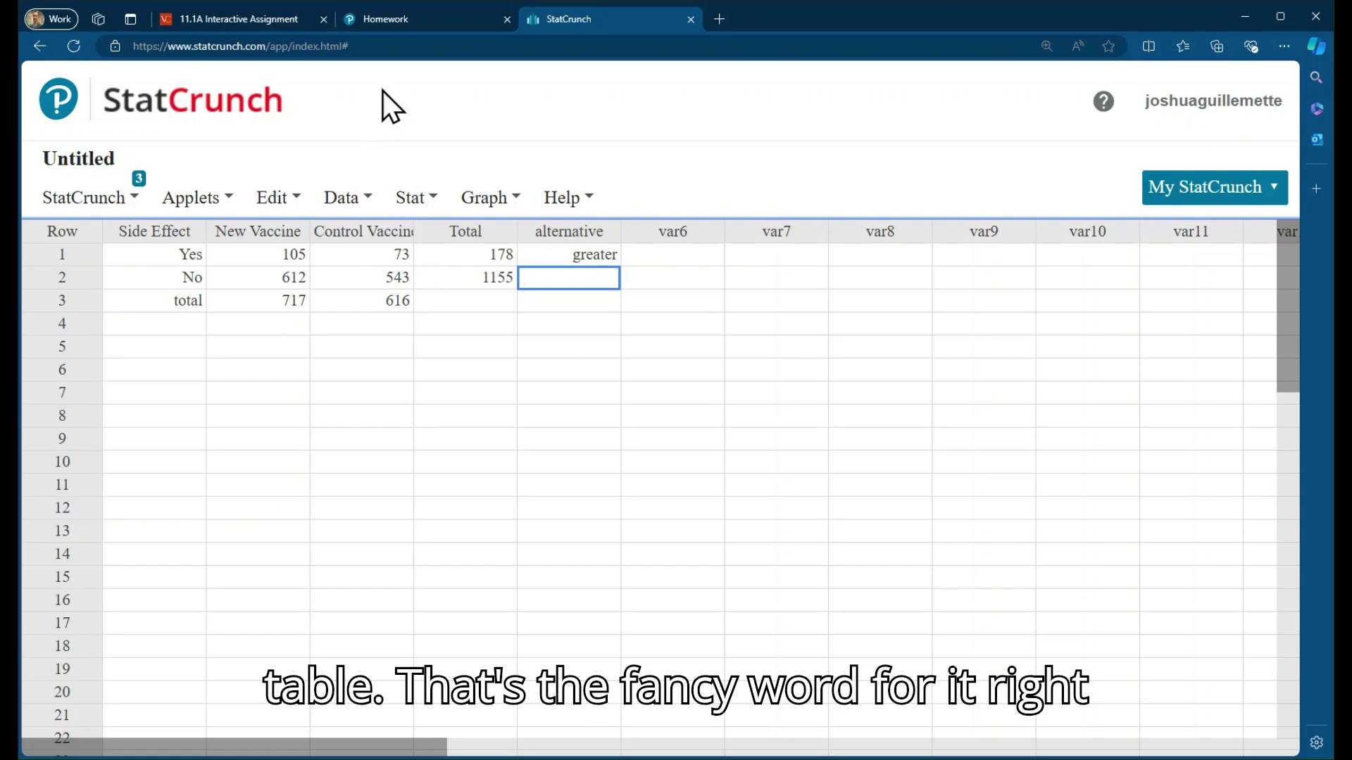
pyautogui.click(433, 19)
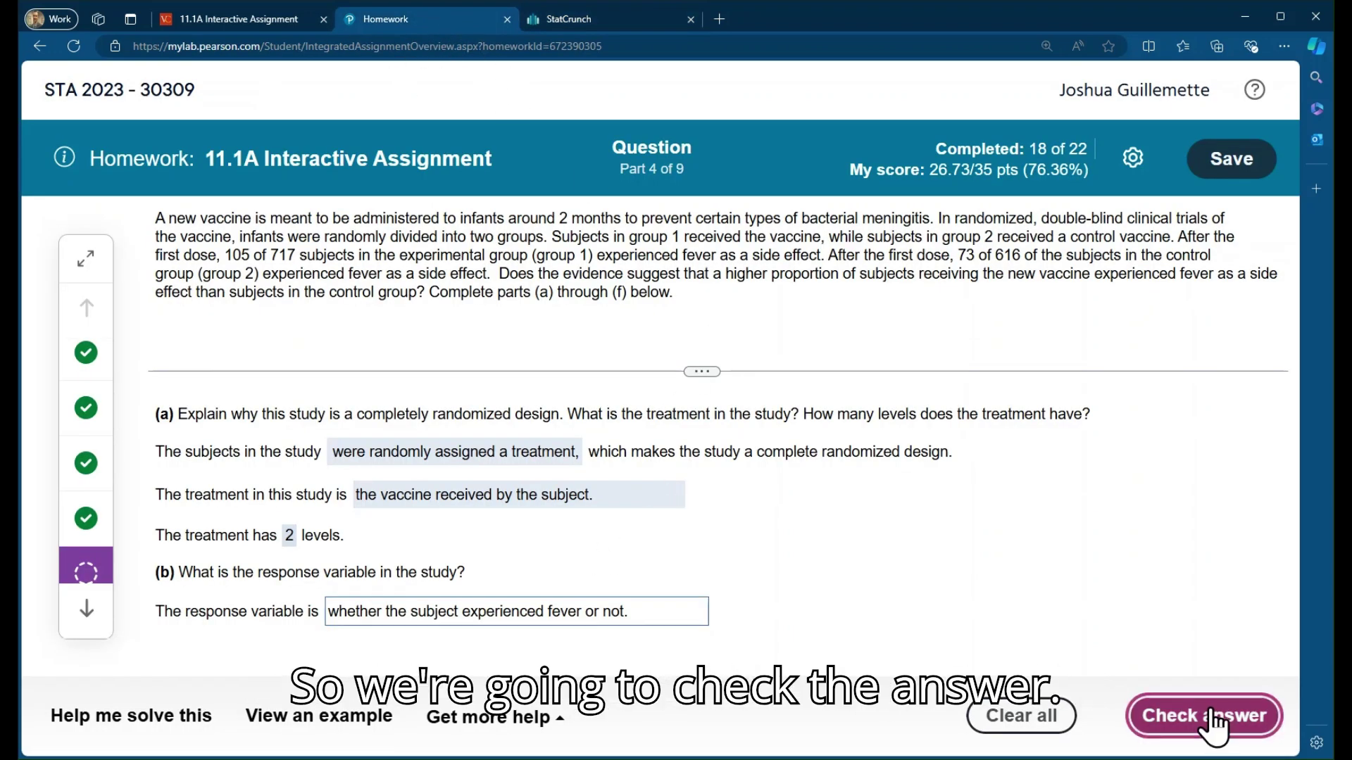
pyautogui.click(1222, 715)
pyautogui.click(669, 480)
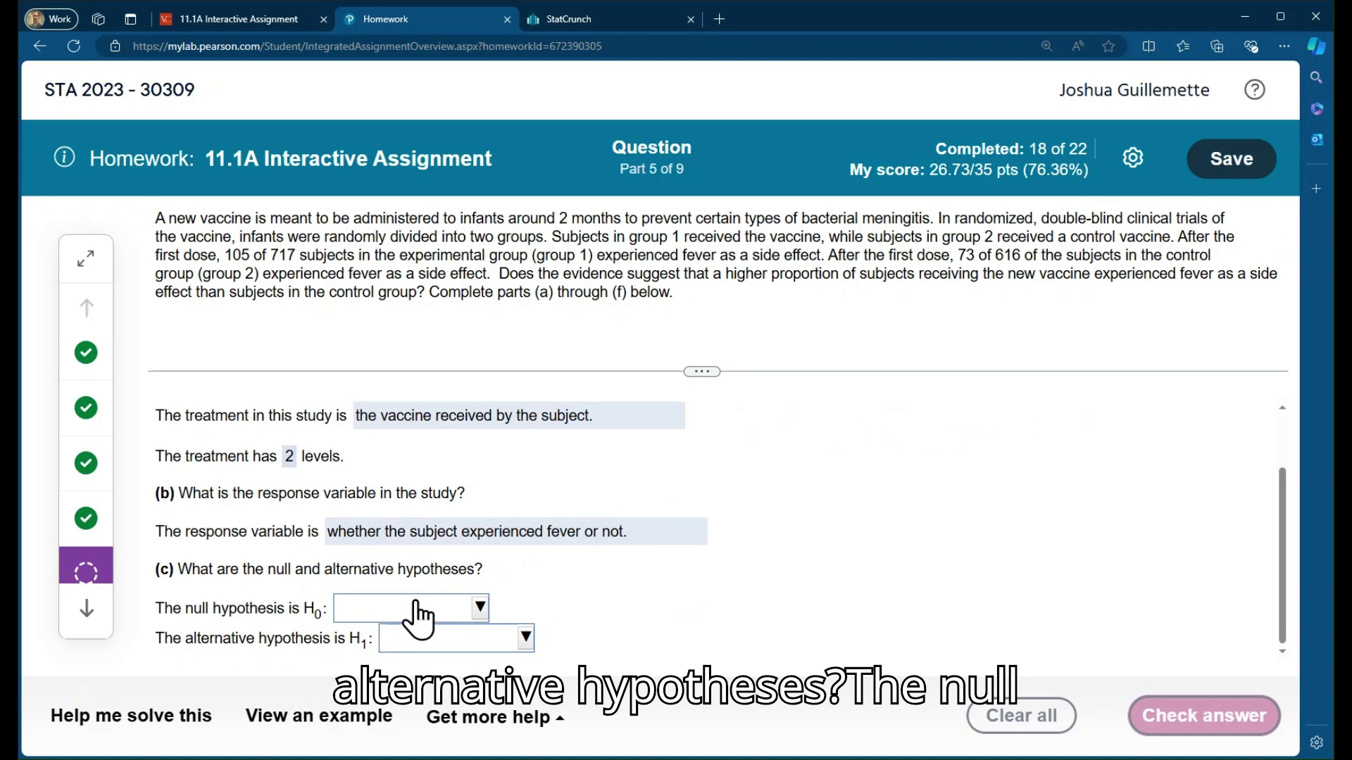
# Step: In part (c), set the null hypothesis to p new vaccine = p control and the alternative to p new vaccine > p control, and check both
pyautogui.click(478, 614)
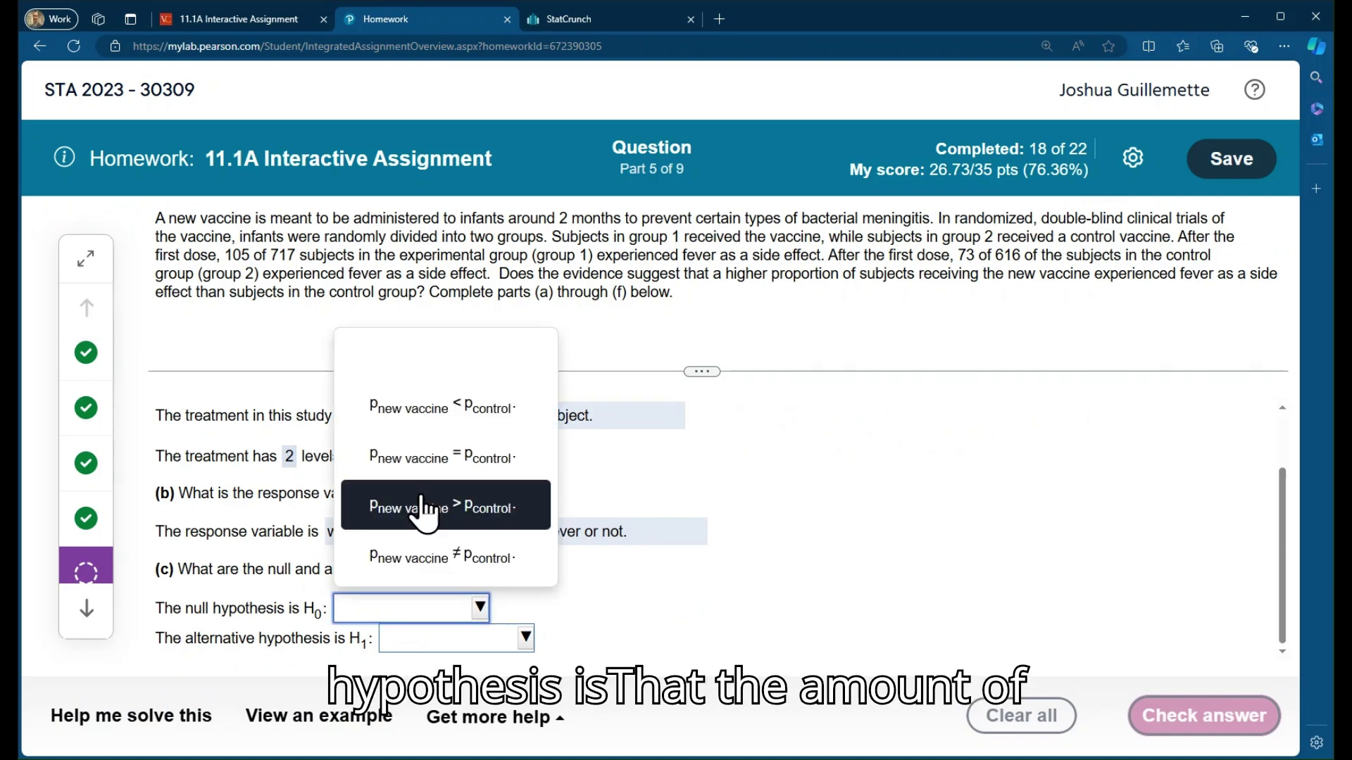
pyautogui.click(414, 459)
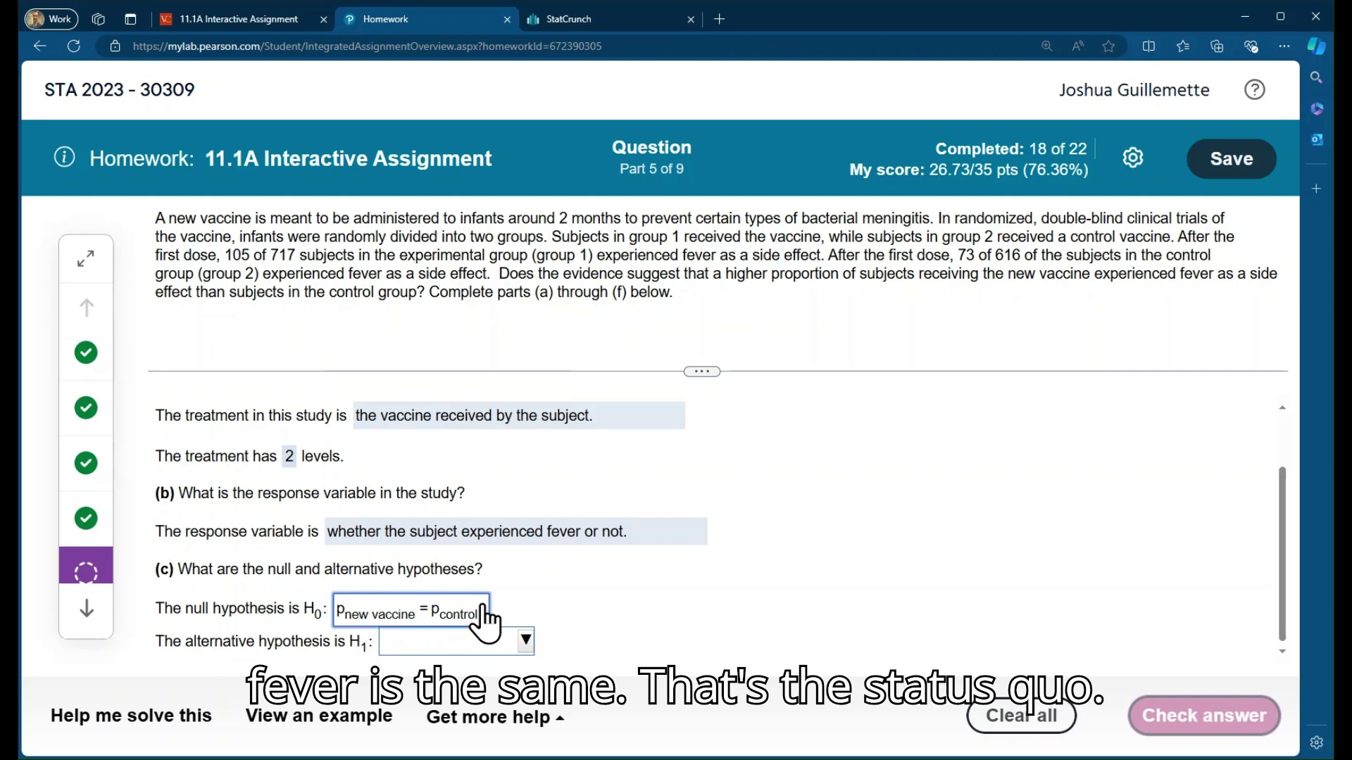
pyautogui.click(526, 641)
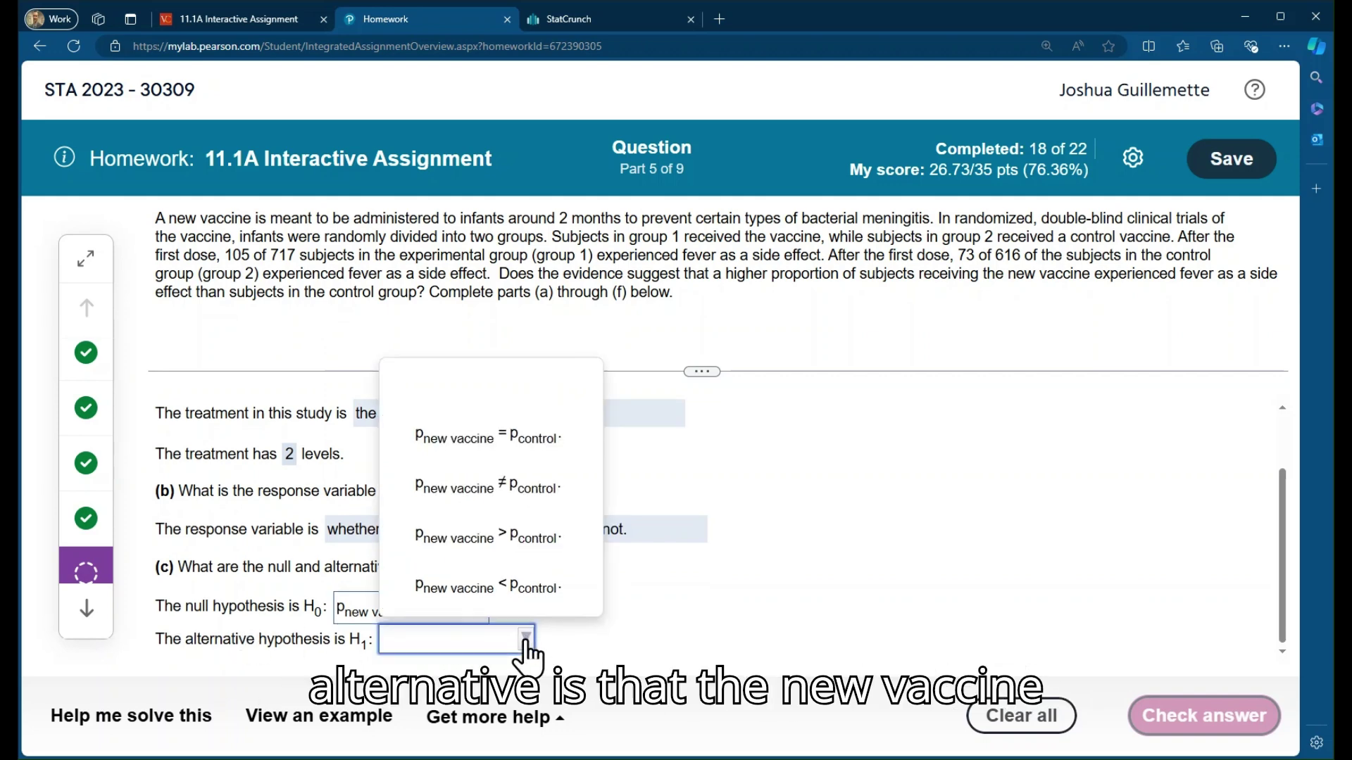
pyautogui.click(481, 542)
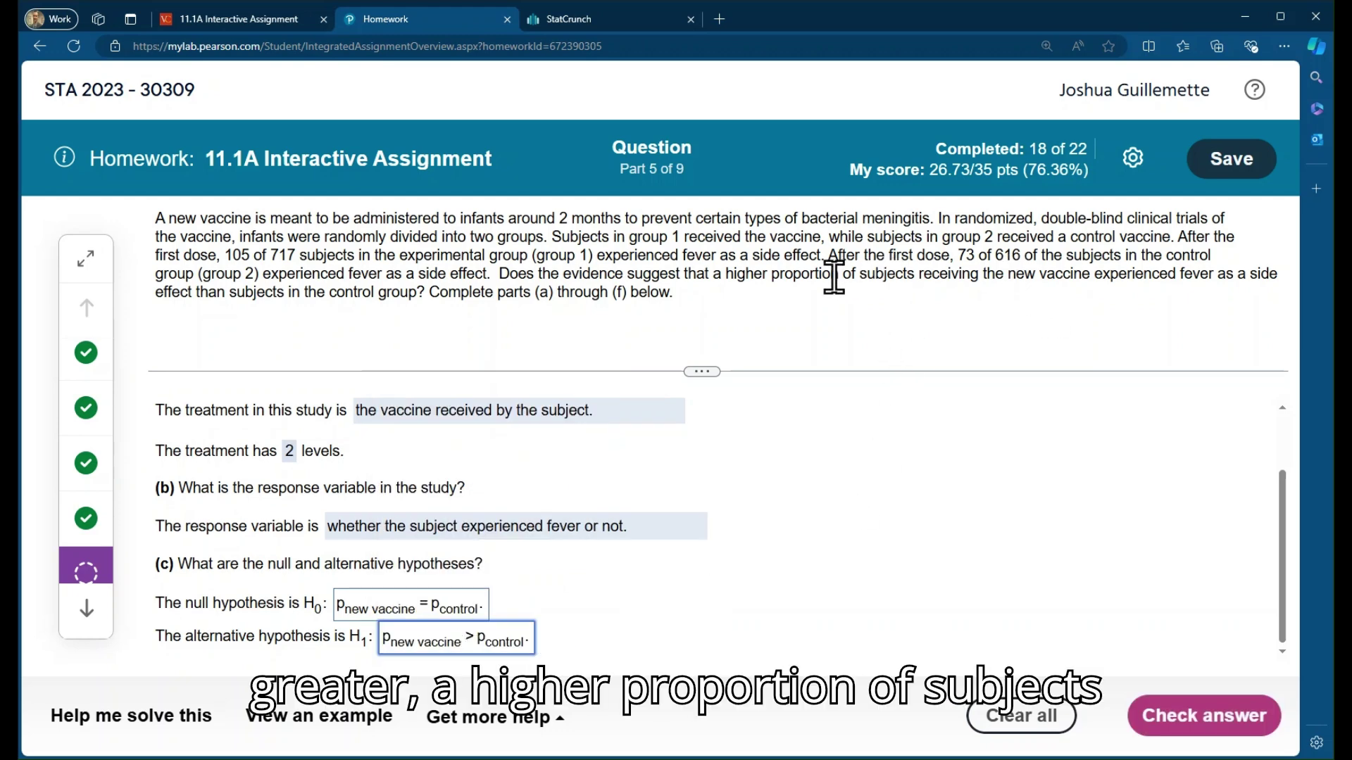
pyautogui.moveTo(726, 275); pyautogui.dragTo(948, 274)
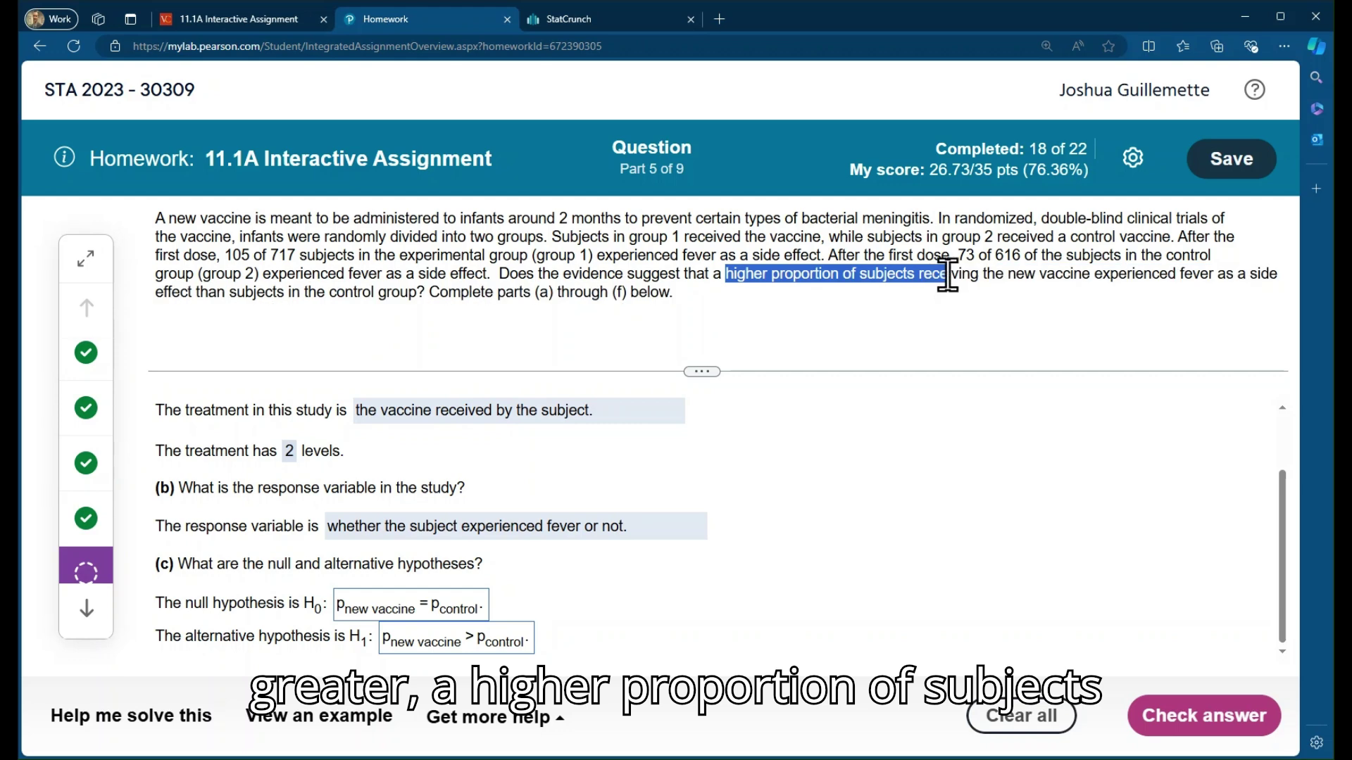
pyautogui.click(949, 277)
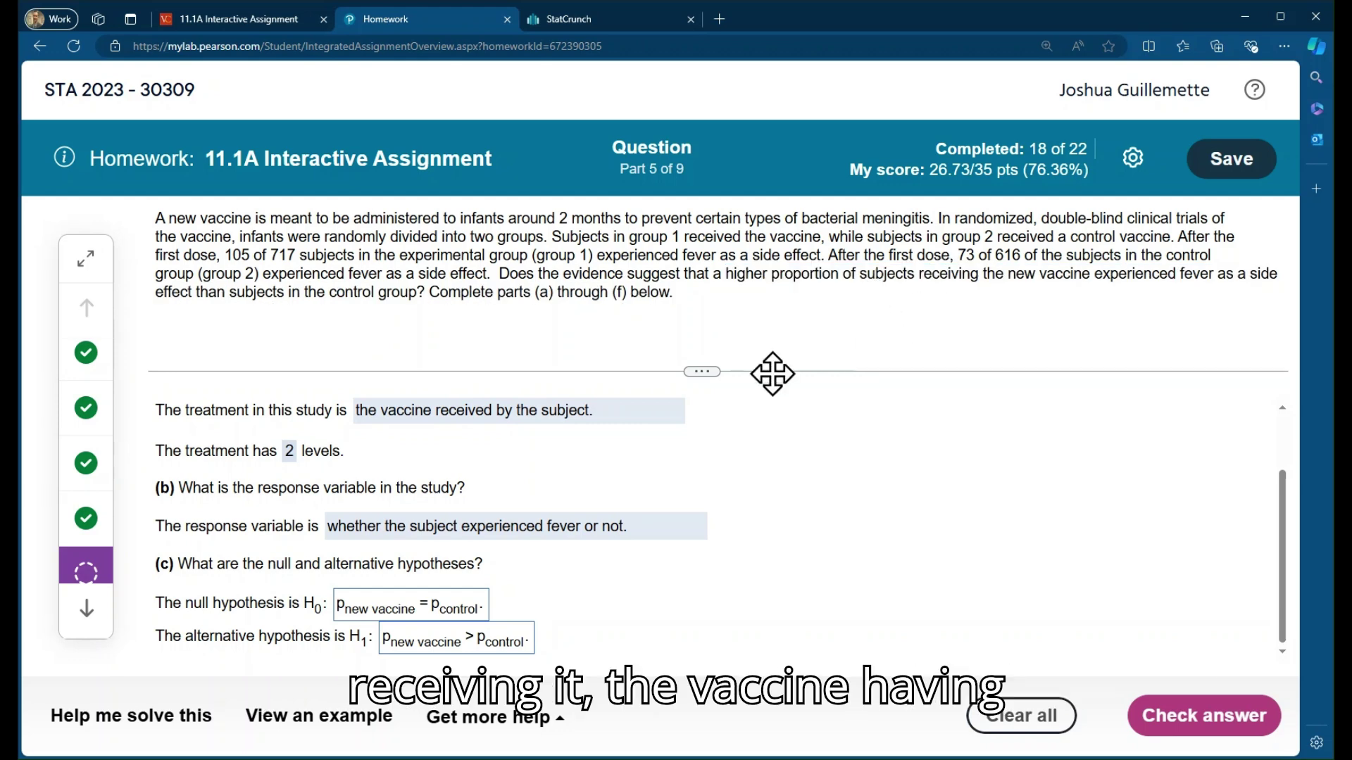
pyautogui.click(1201, 722)
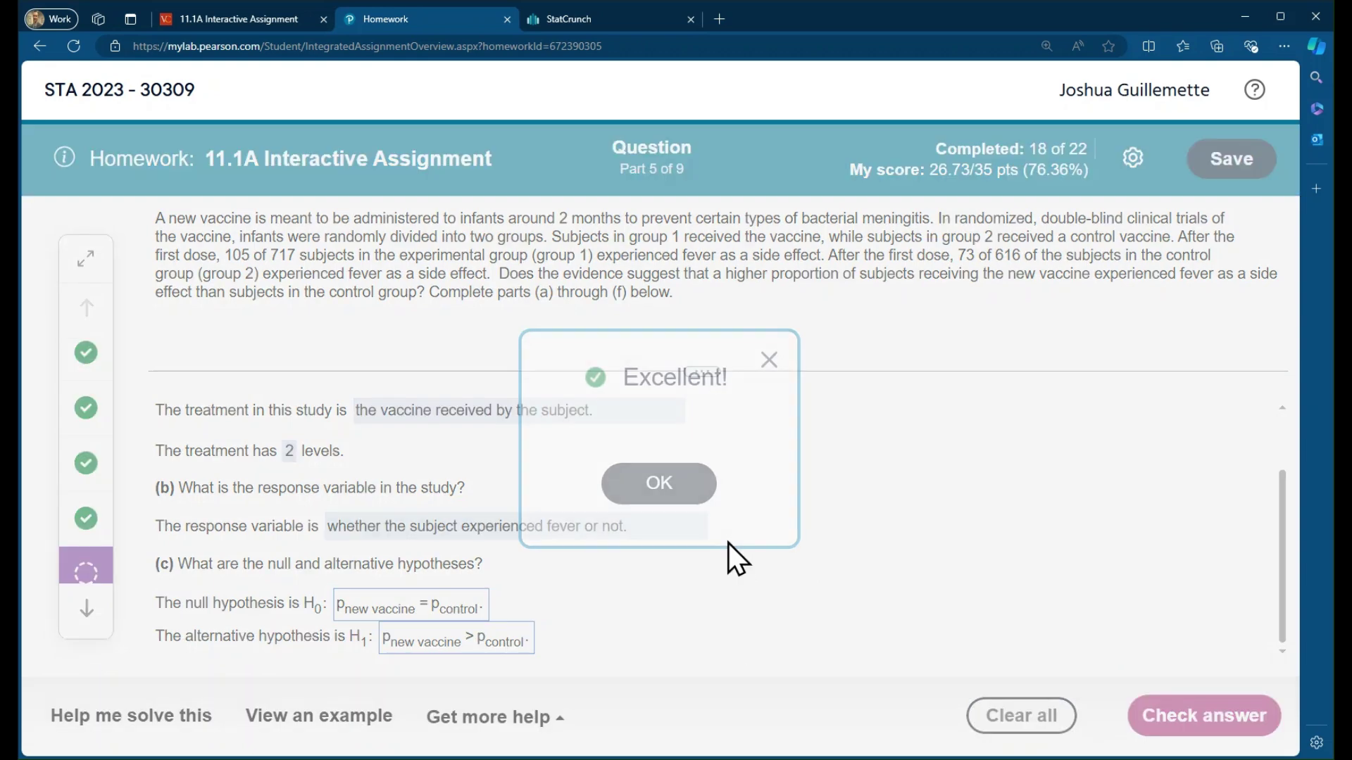
pyautogui.click(662, 493)
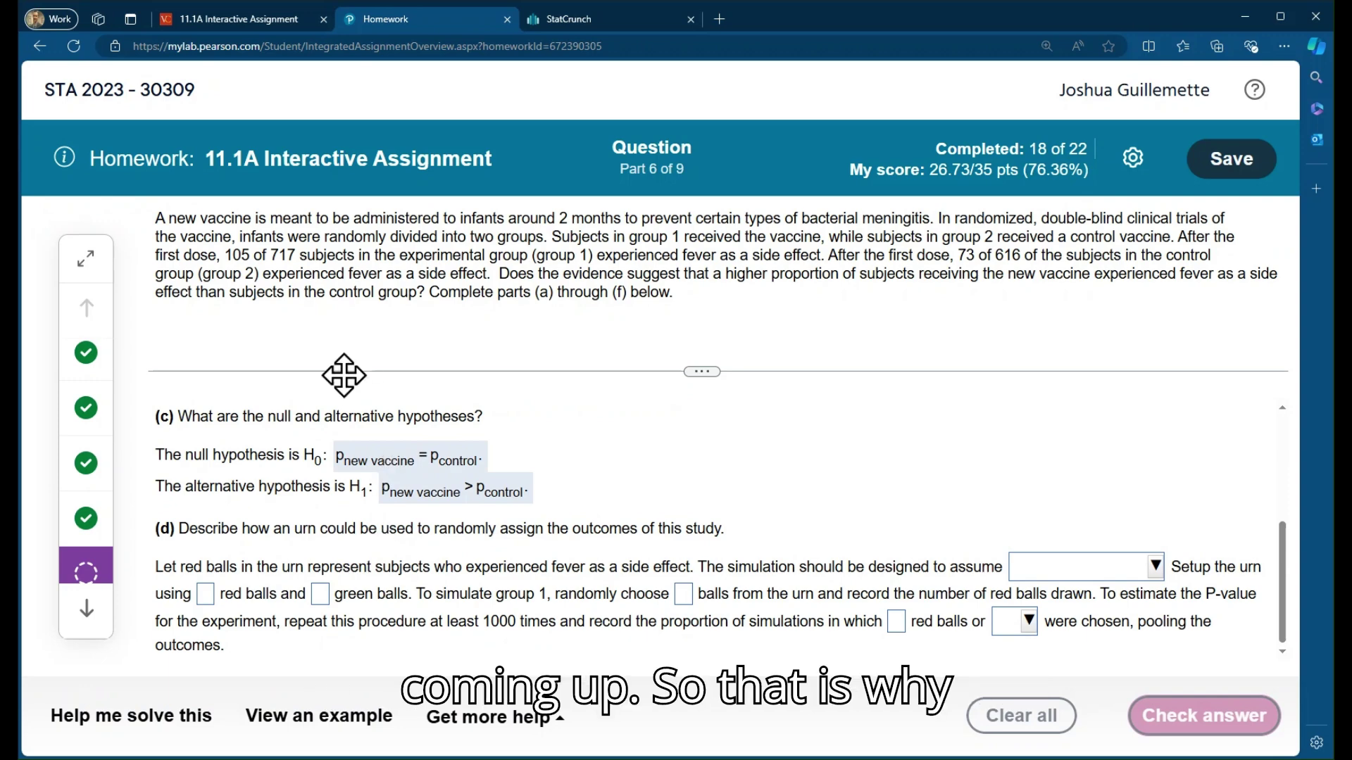
# Step: Read what part (d)'s red balls represent, and in StatCrunch's Side Effect column rename Yes as Red and No as Green
pyautogui.click(596, 21)
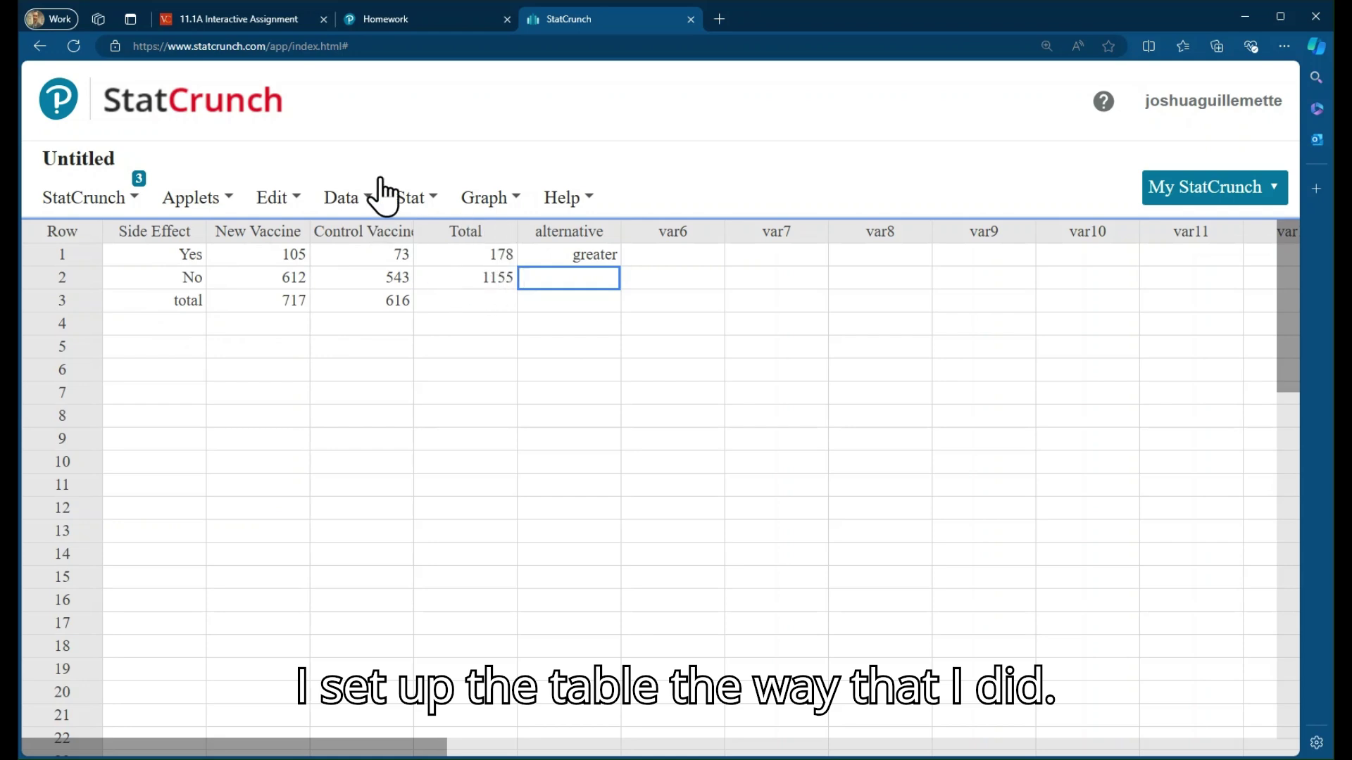
pyautogui.click(410, 21)
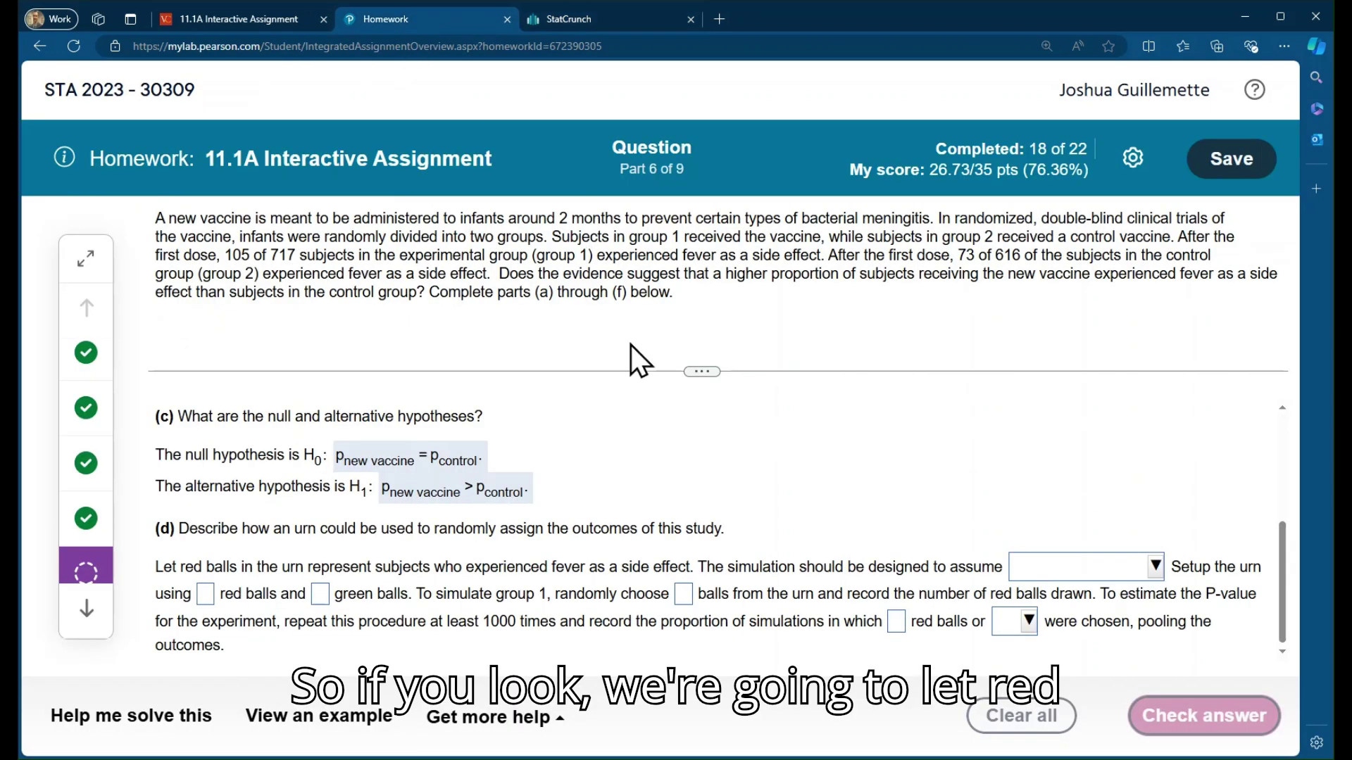
pyautogui.moveTo(165, 568); pyautogui.dragTo(702, 569)
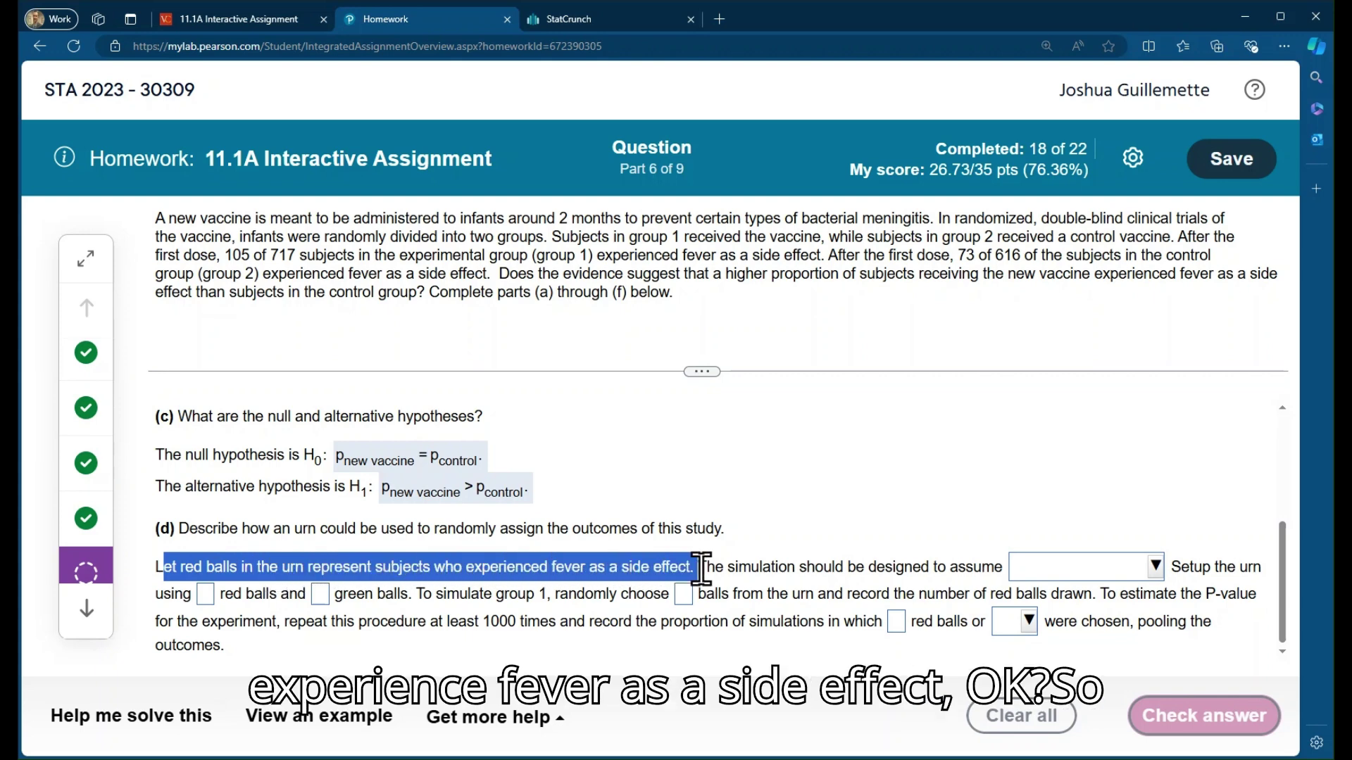
pyautogui.click(573, 567)
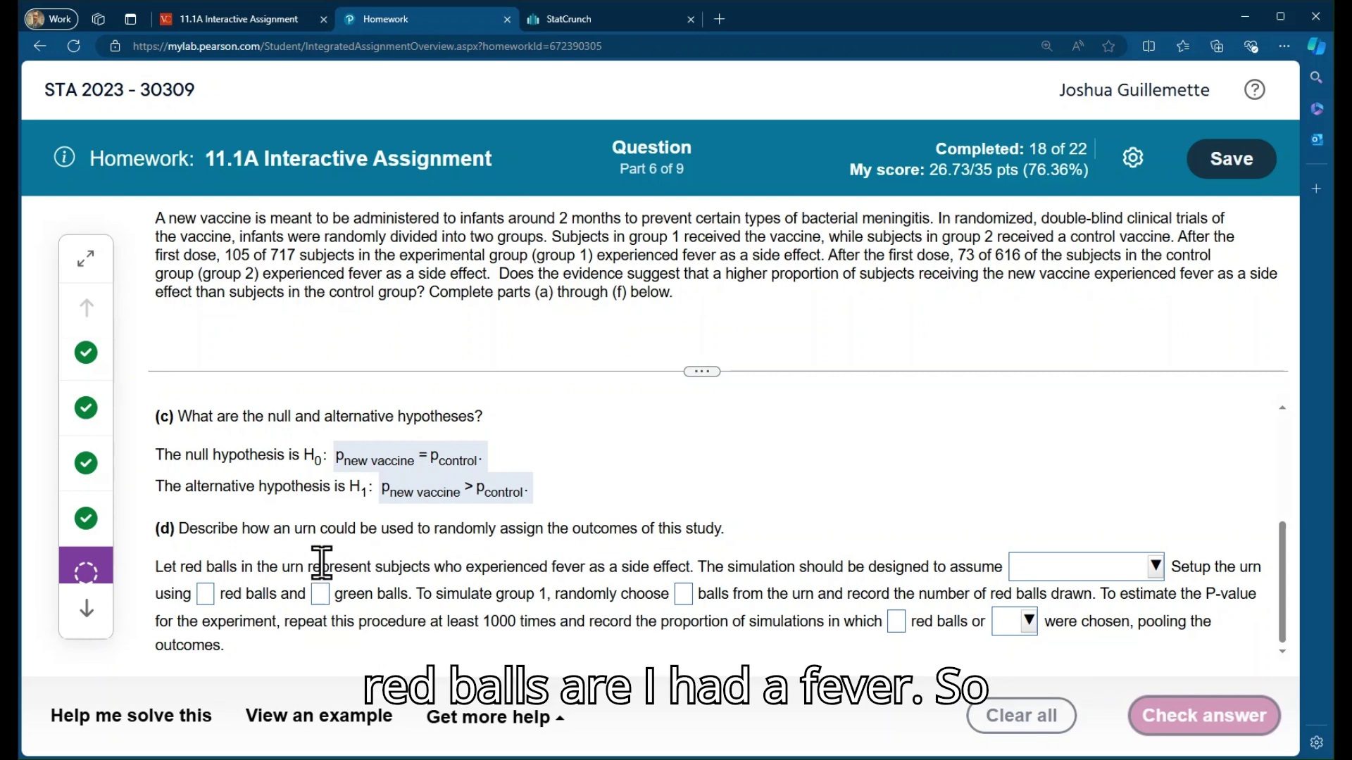
pyautogui.click(608, 14)
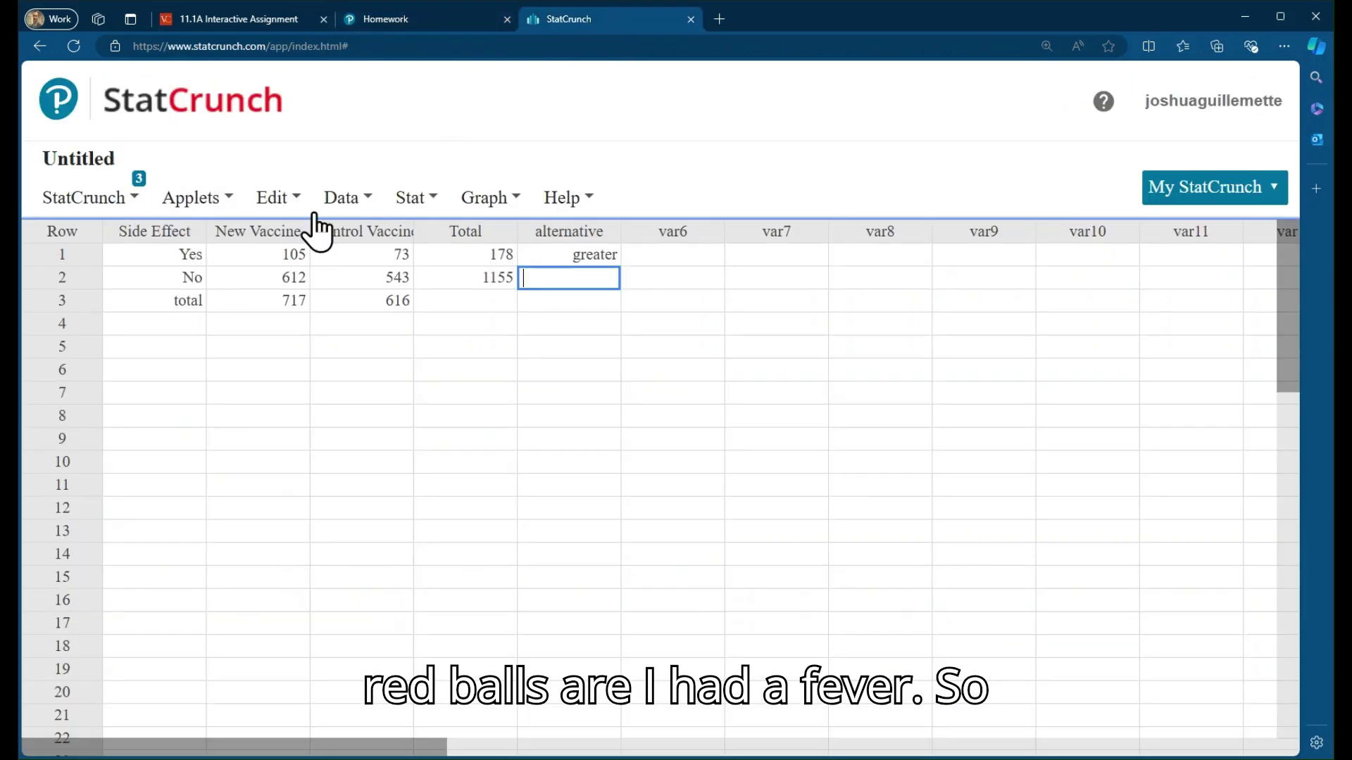
pyautogui.click(195, 255)
pyautogui.write('Red')
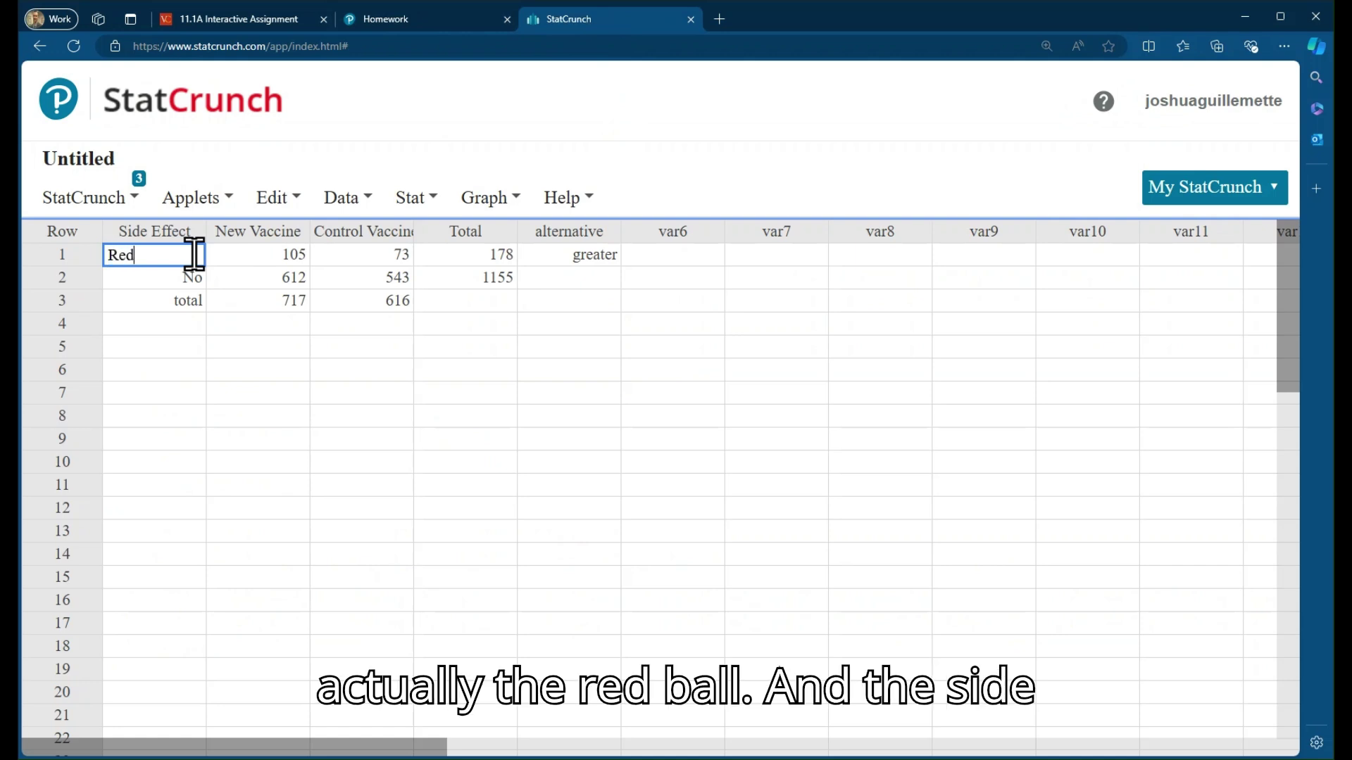
pyautogui.press('Return')
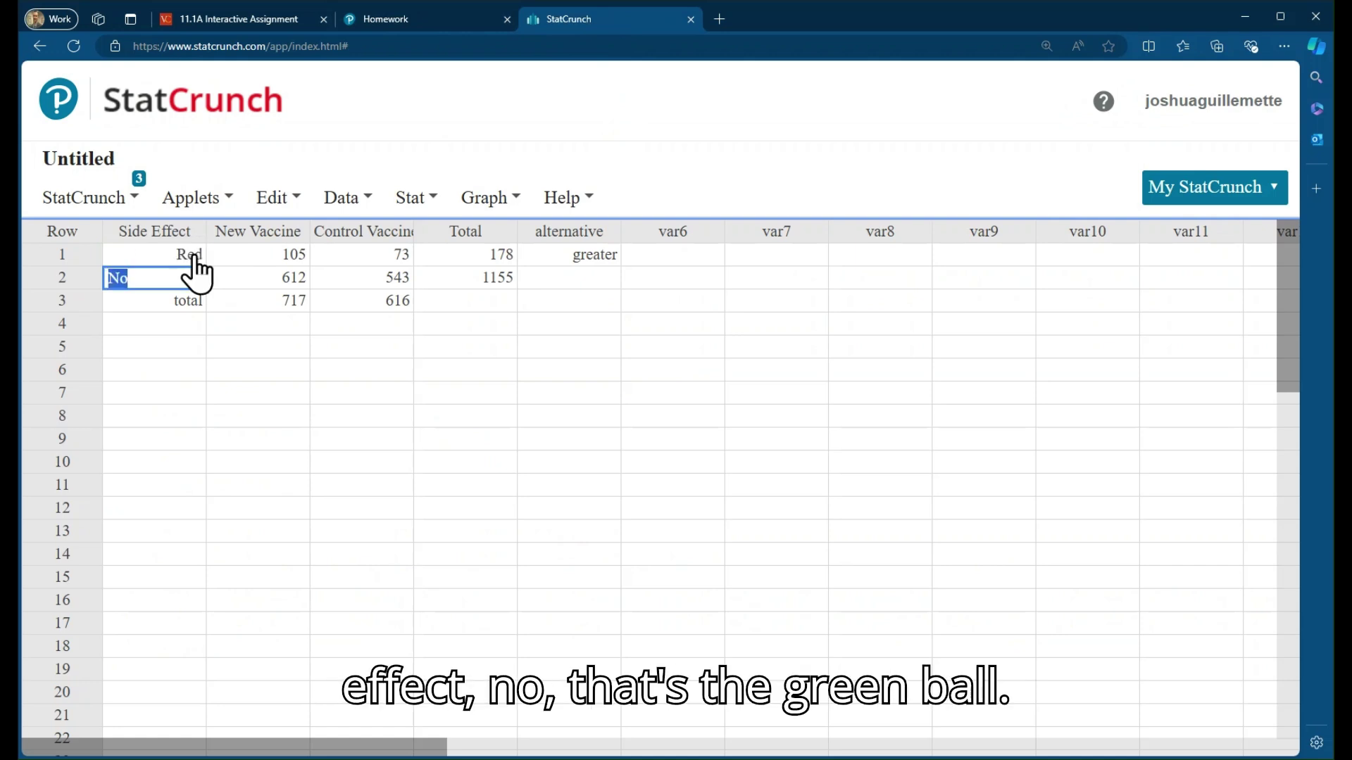
pyautogui.write('Green')
pyautogui.press('Return')
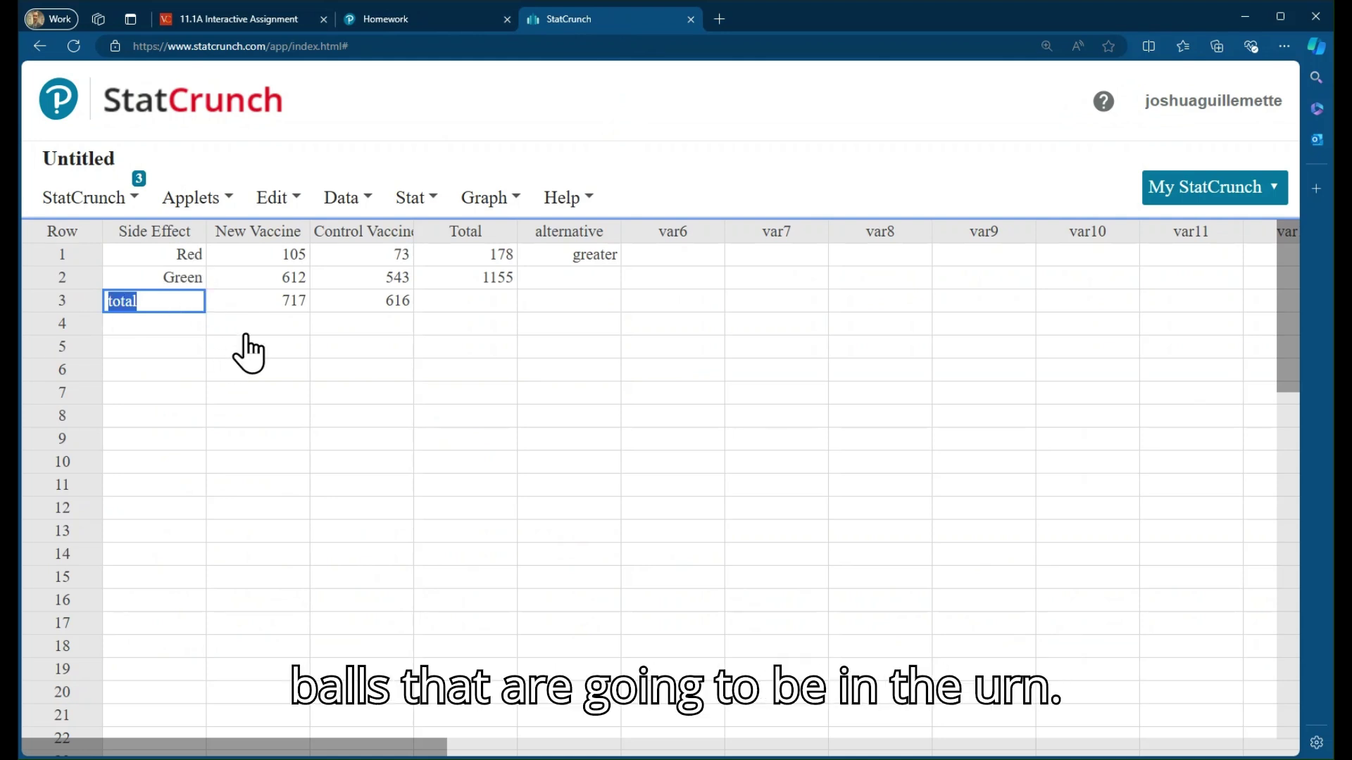
# Step: Back in the homework's part (d), set the simulation's assumption to p new vaccine = p control
pyautogui.click(416, 17)
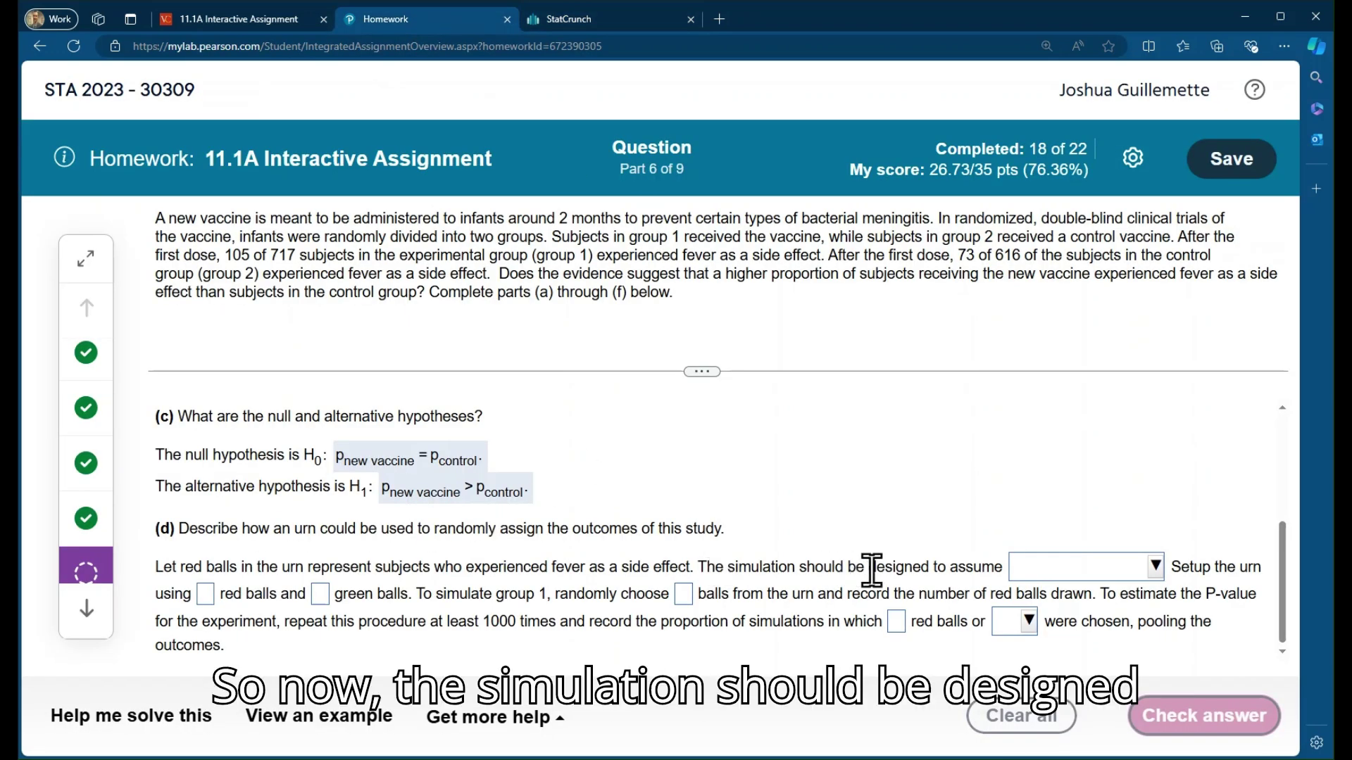
pyautogui.click(1107, 568)
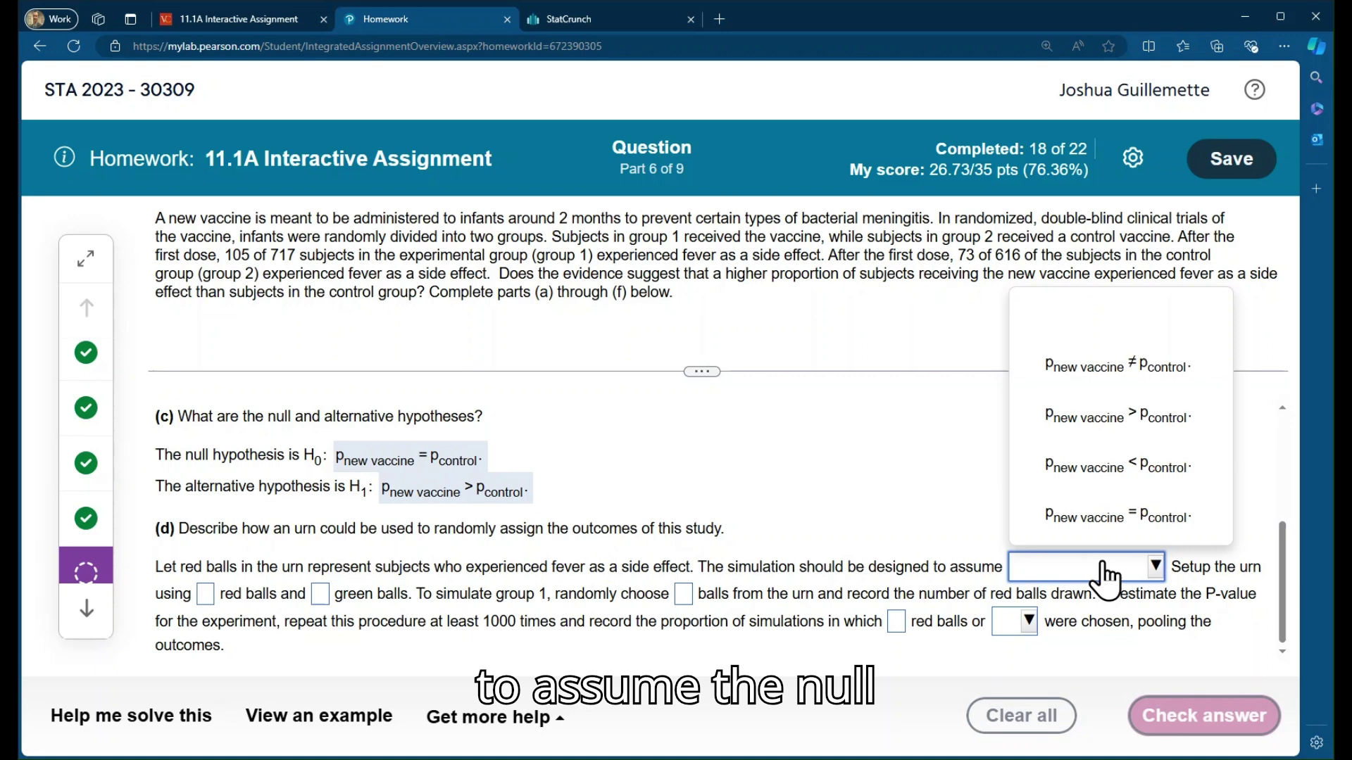
pyautogui.click(1105, 529)
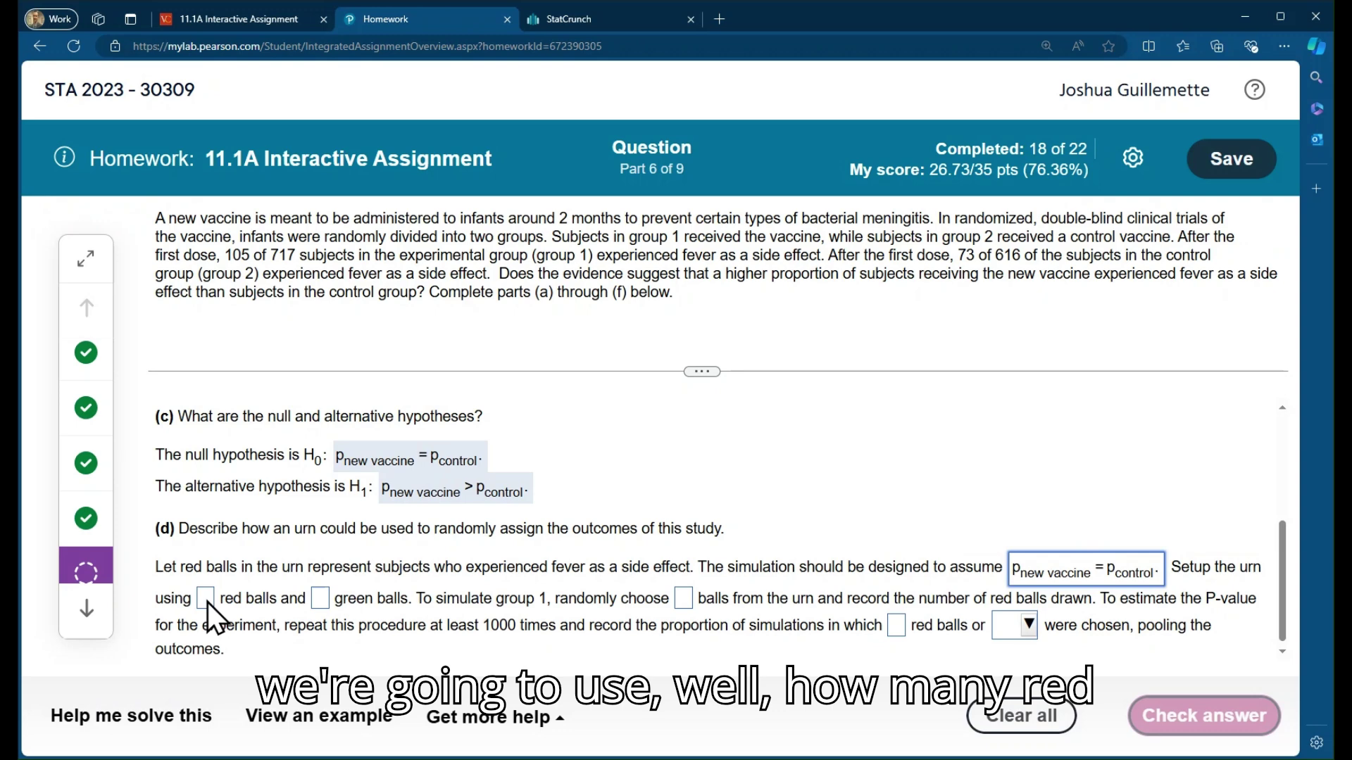
# Step: Look up the red ball total in StatCrunch's side-effect table and enter 178 red balls in the homework's part (d)
pyautogui.click(207, 600)
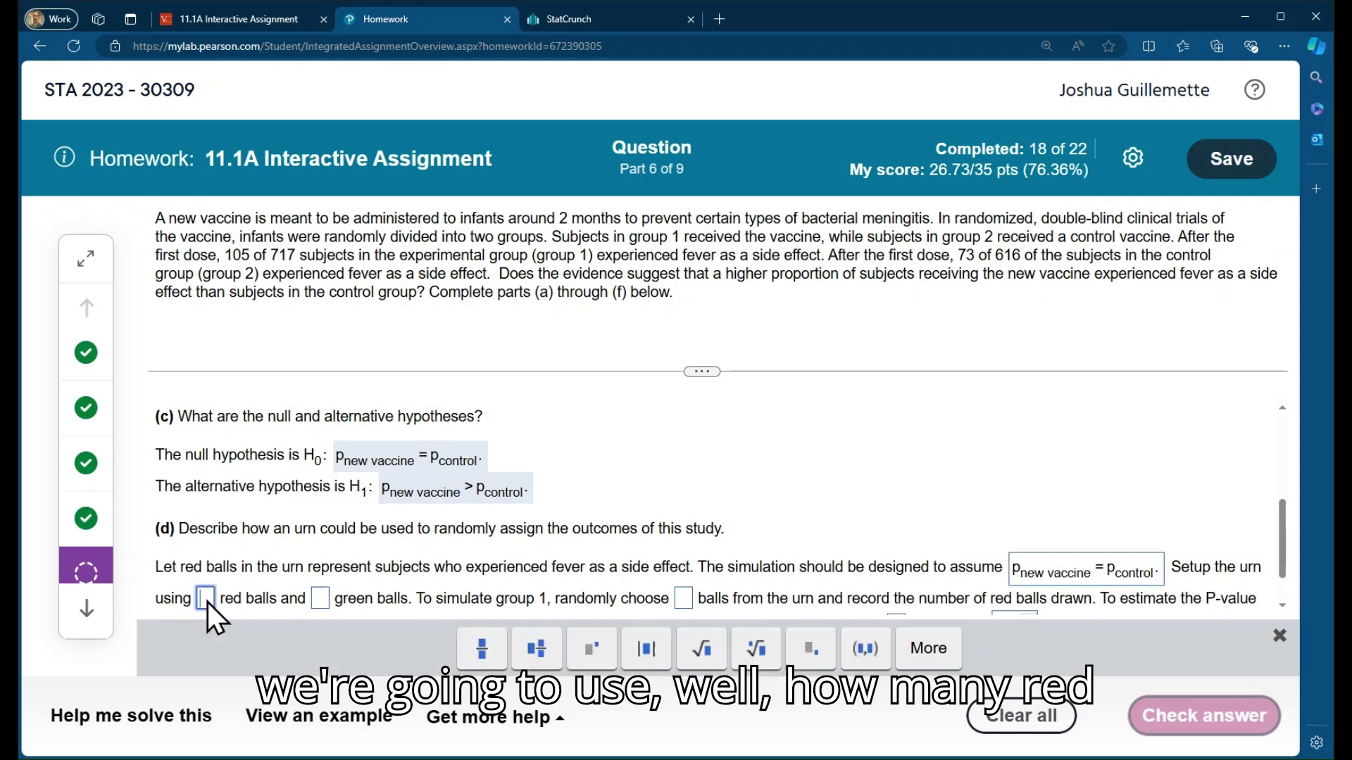
pyautogui.click(588, 21)
pyautogui.click(174, 200)
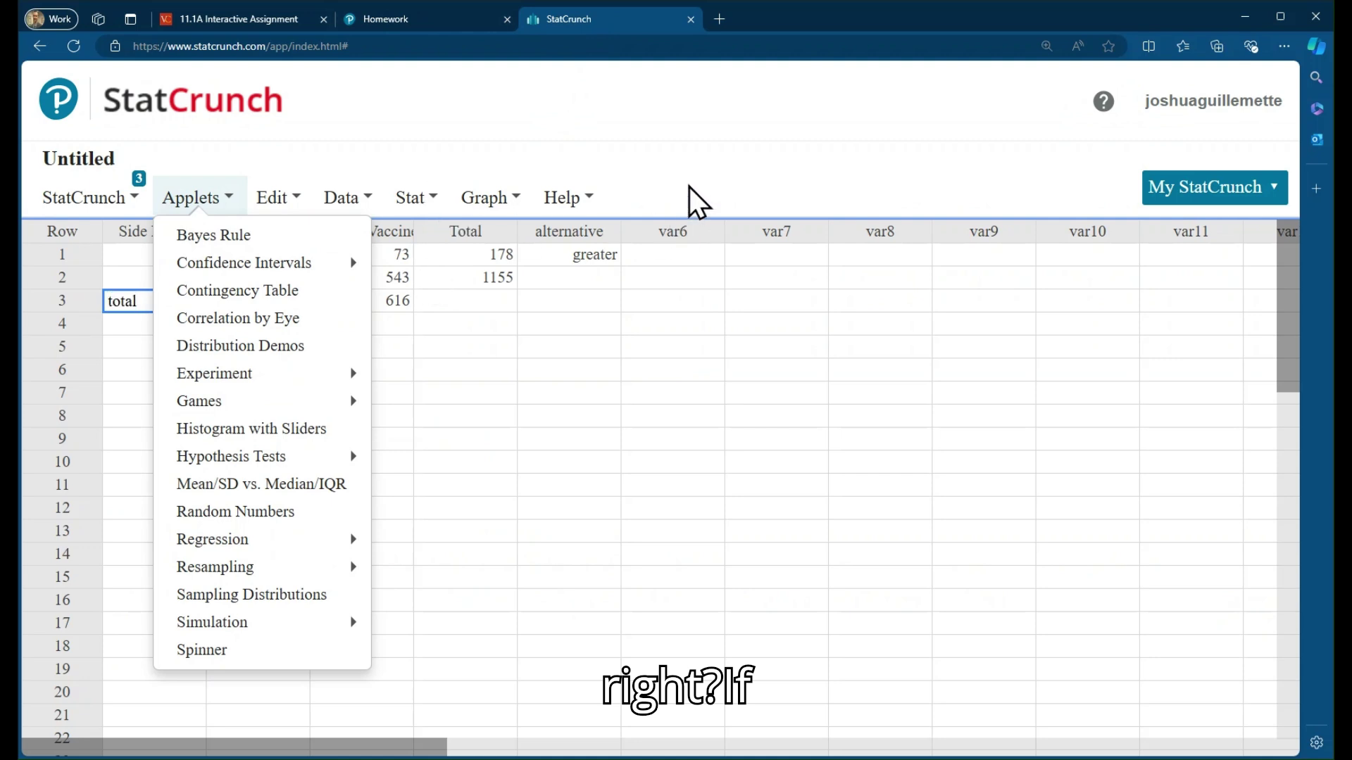
pyautogui.click(700, 202)
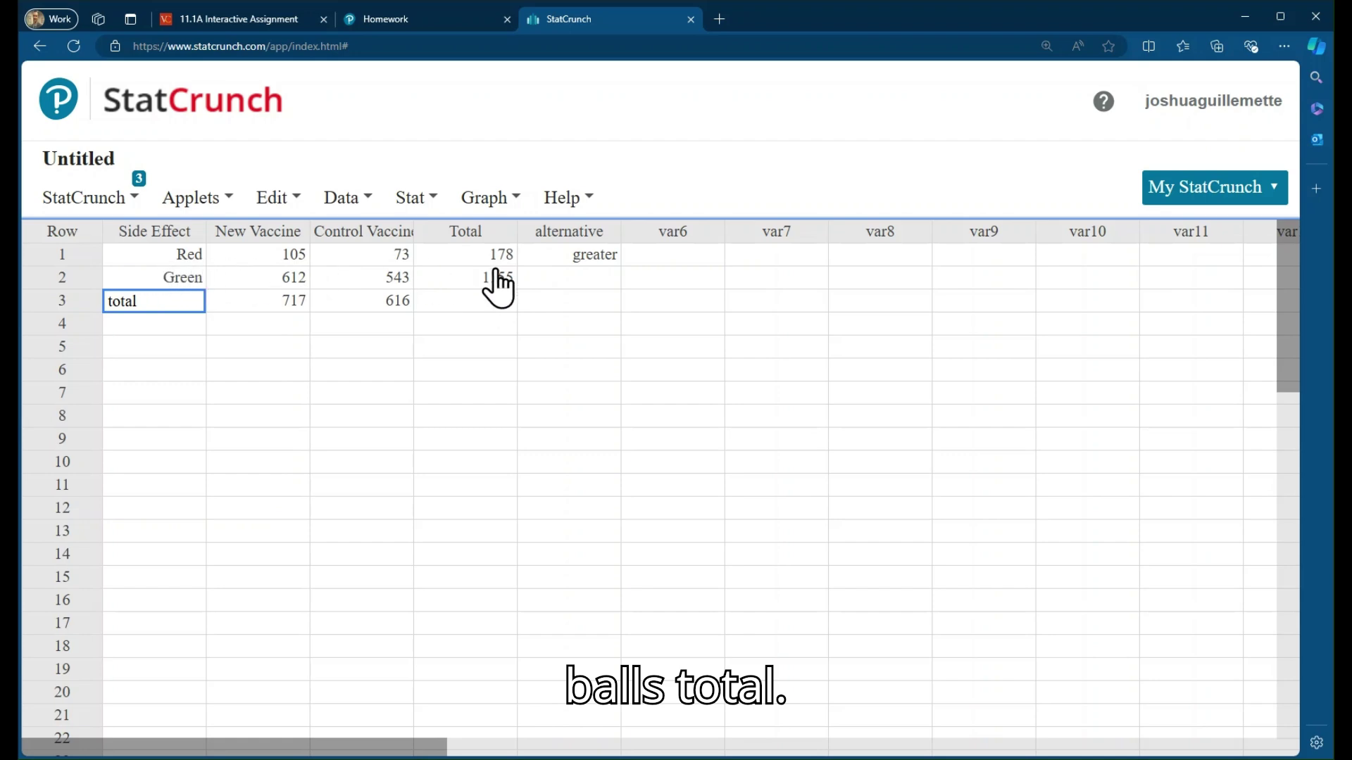
pyautogui.click(409, 21)
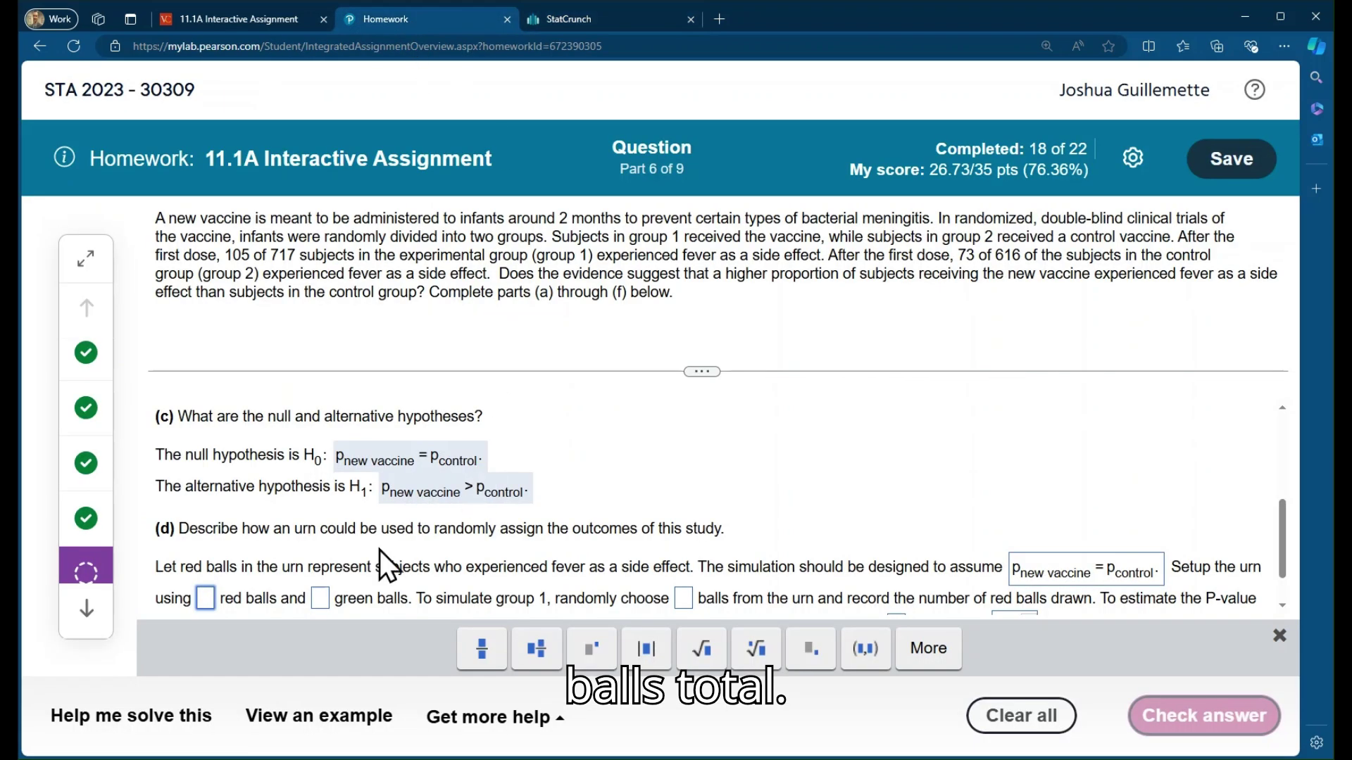
pyautogui.scroll(-1, 488, 579)
pyautogui.write('178')
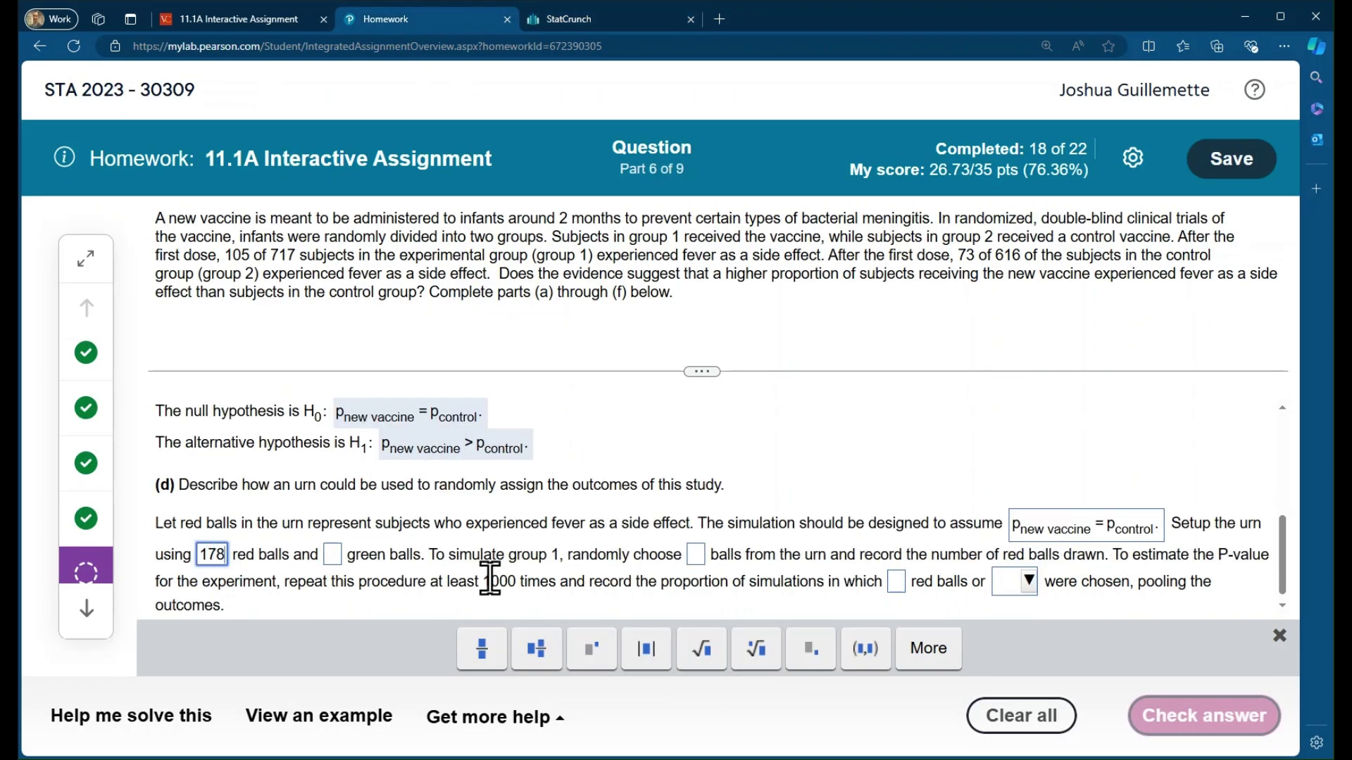
# Step: Consult the green total in StatCrunch's table and enter 1155 green balls in the homework's urn setup
pyautogui.click(537, 19)
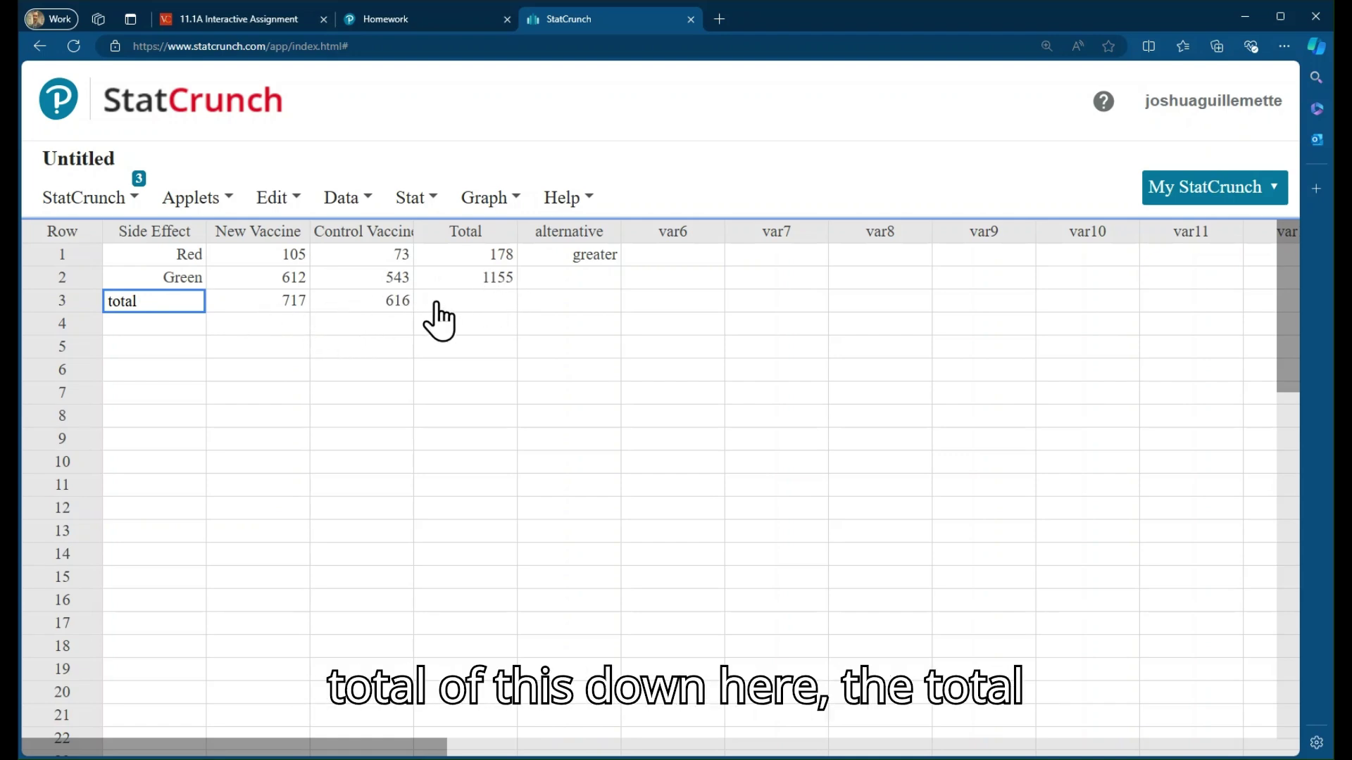
pyautogui.click(427, 25)
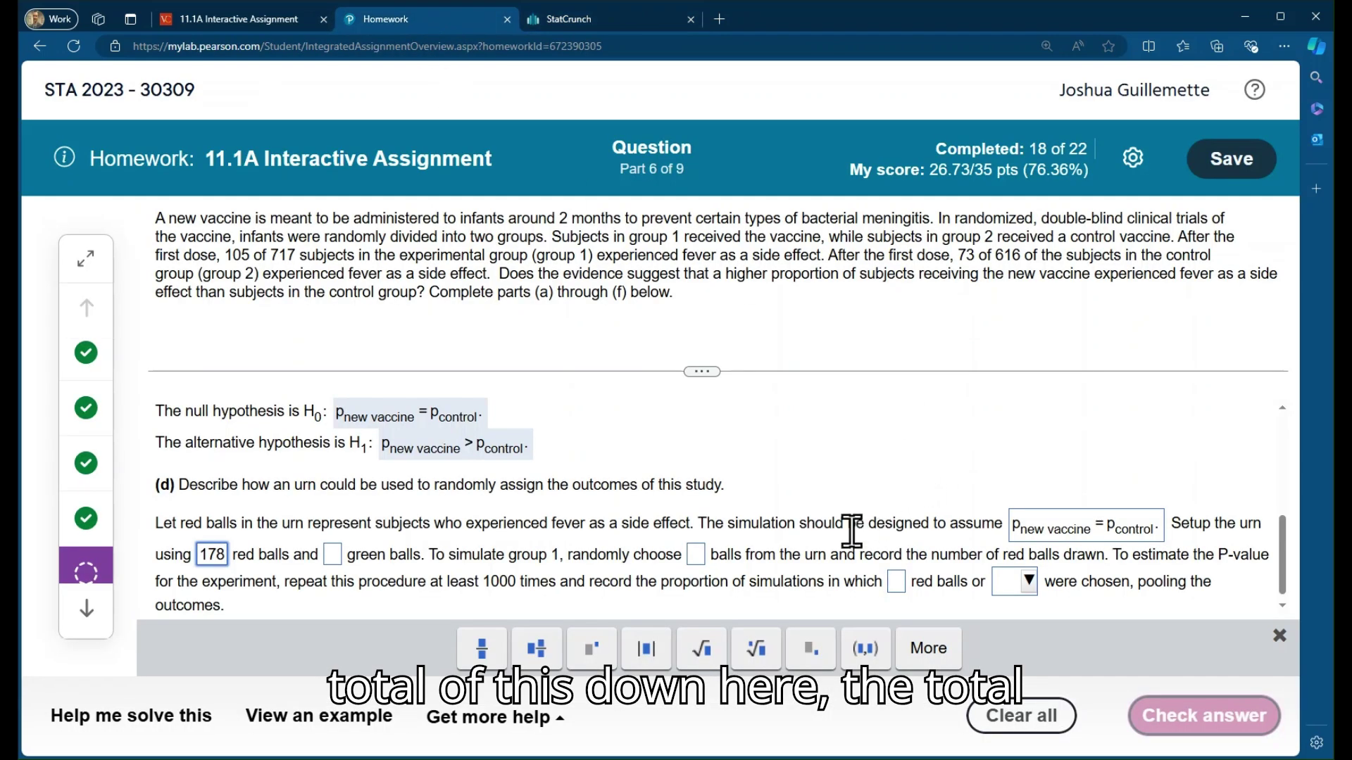
pyautogui.click(334, 555)
pyautogui.click(590, 28)
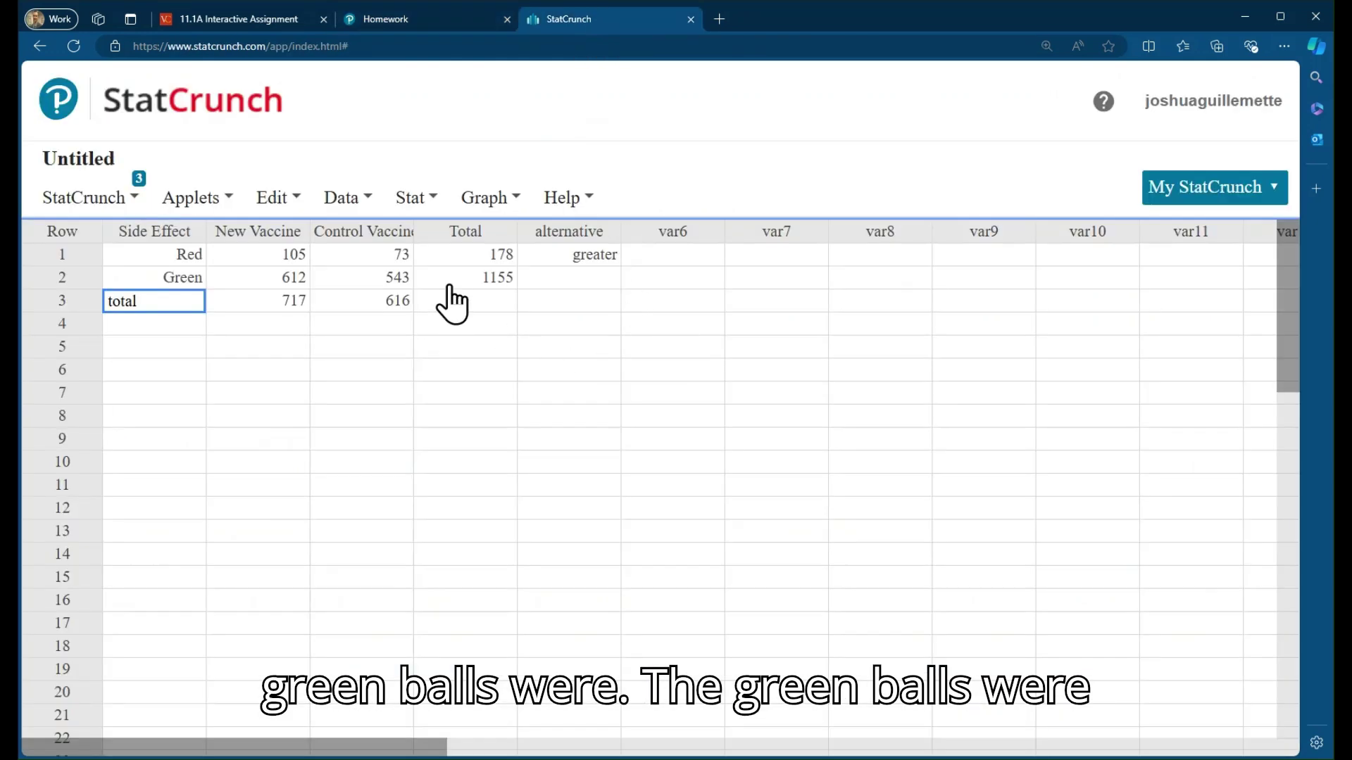
pyautogui.click(354, 21)
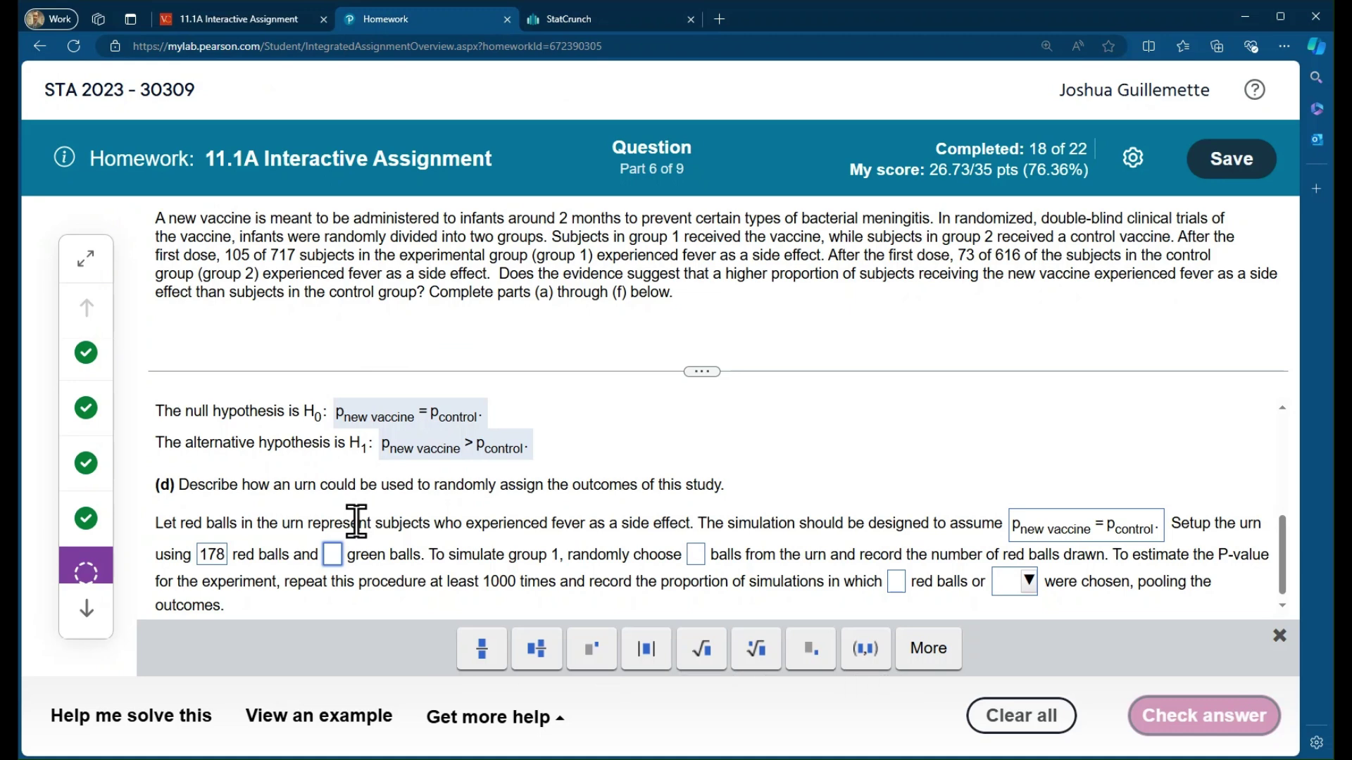
pyautogui.write('1155')
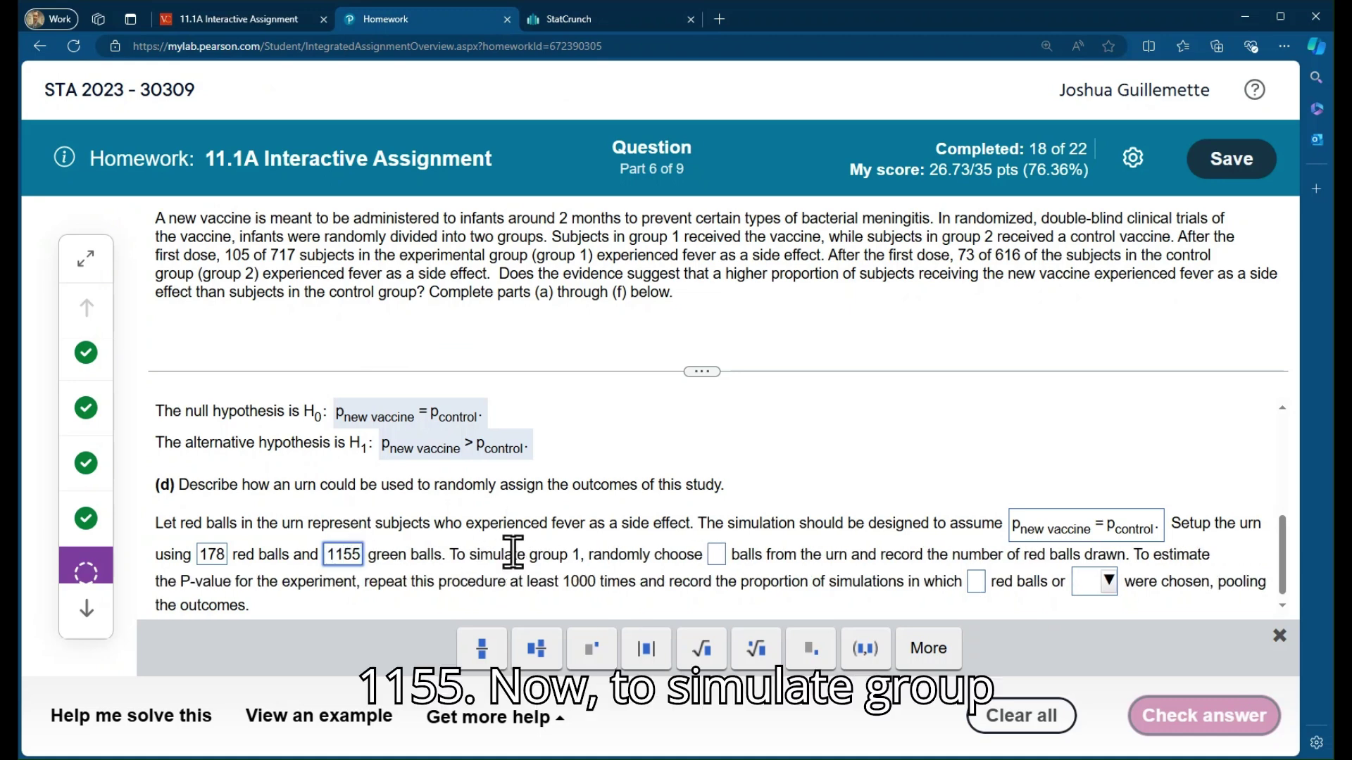
# Step: Look up the New Vaccine group total in StatCrunch and set the homework's balls to choose for group 1 to 717
pyautogui.click(715, 558)
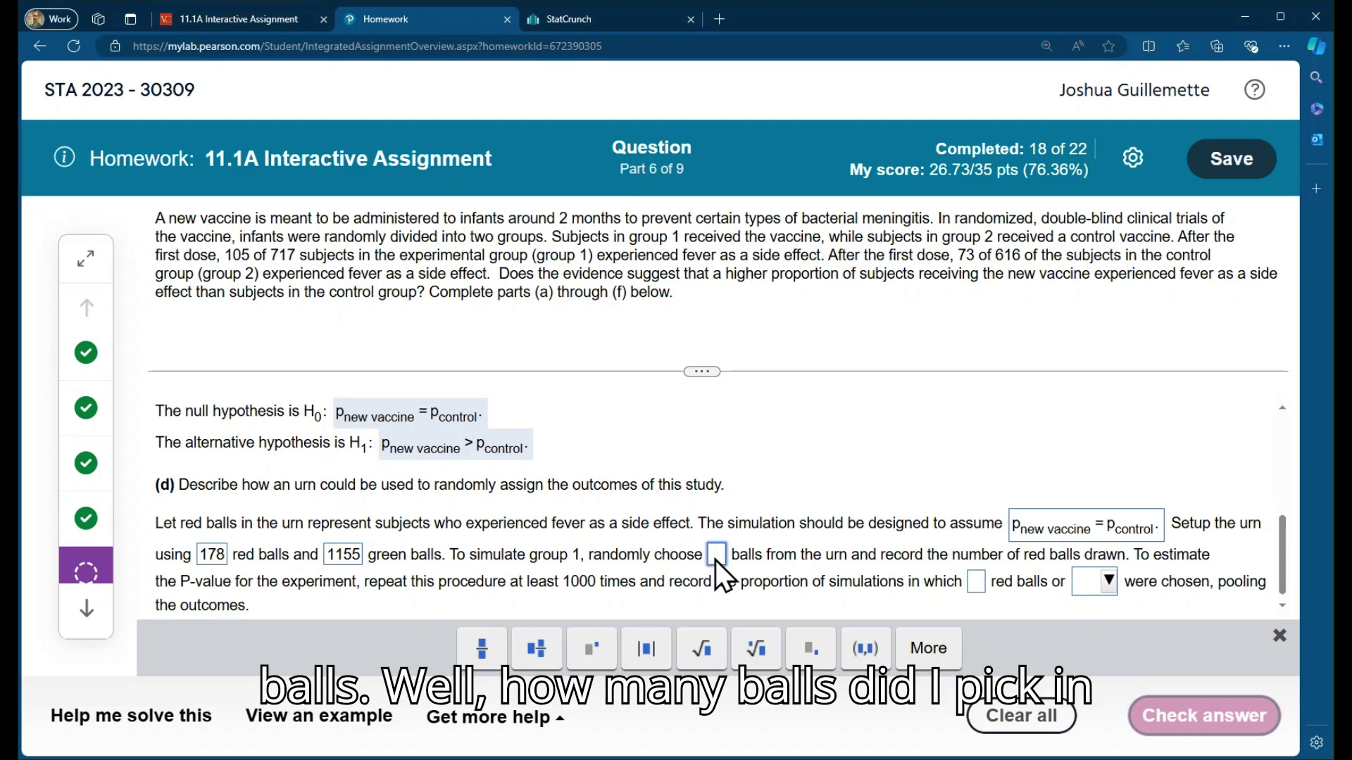
pyautogui.click(597, 19)
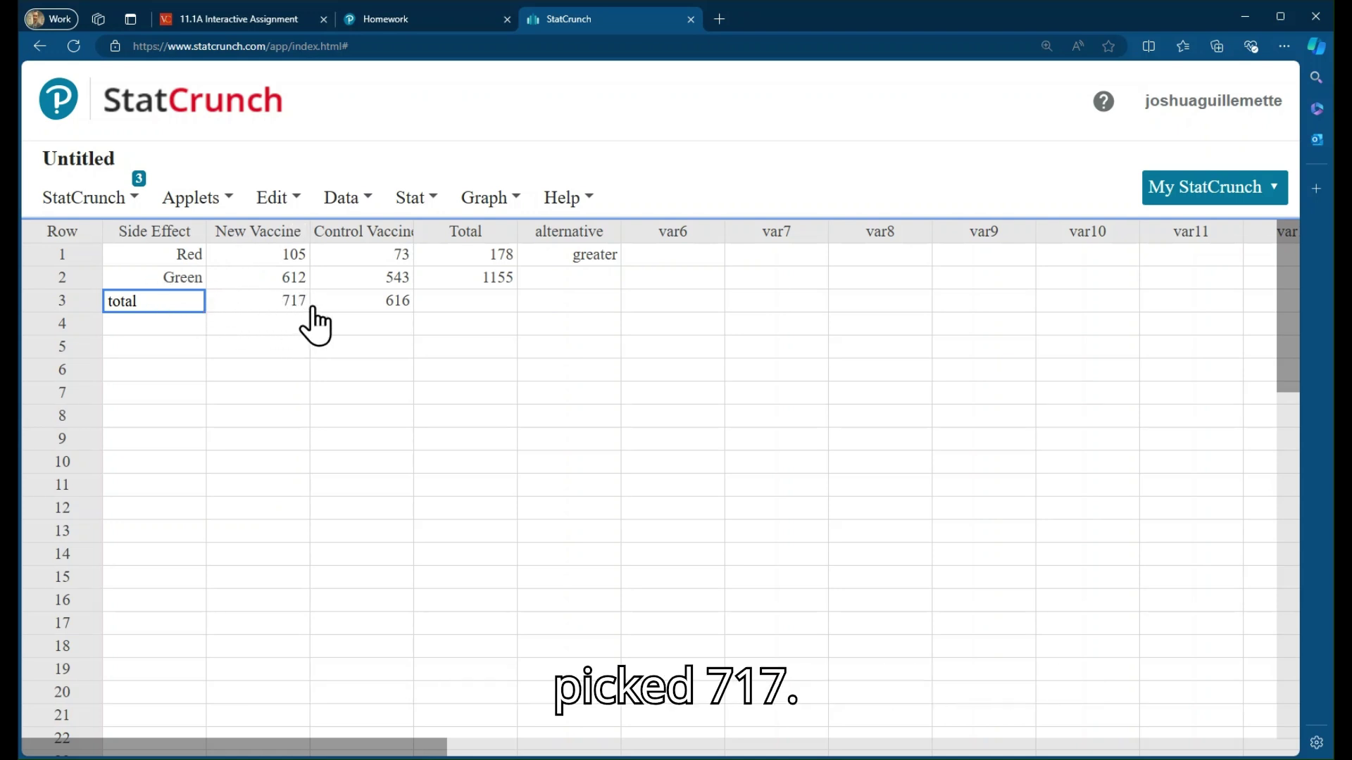
pyautogui.click(408, 19)
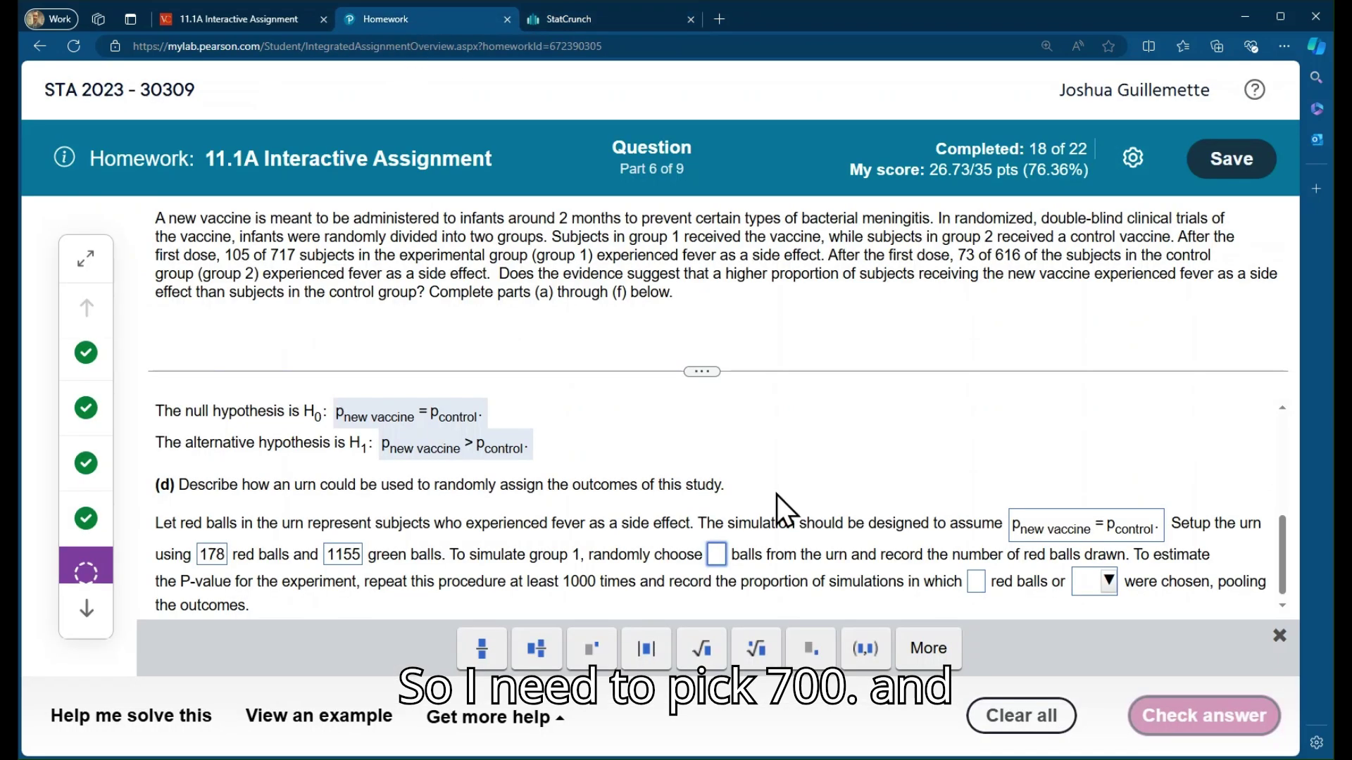
pyautogui.click(727, 554)
pyautogui.write('717')
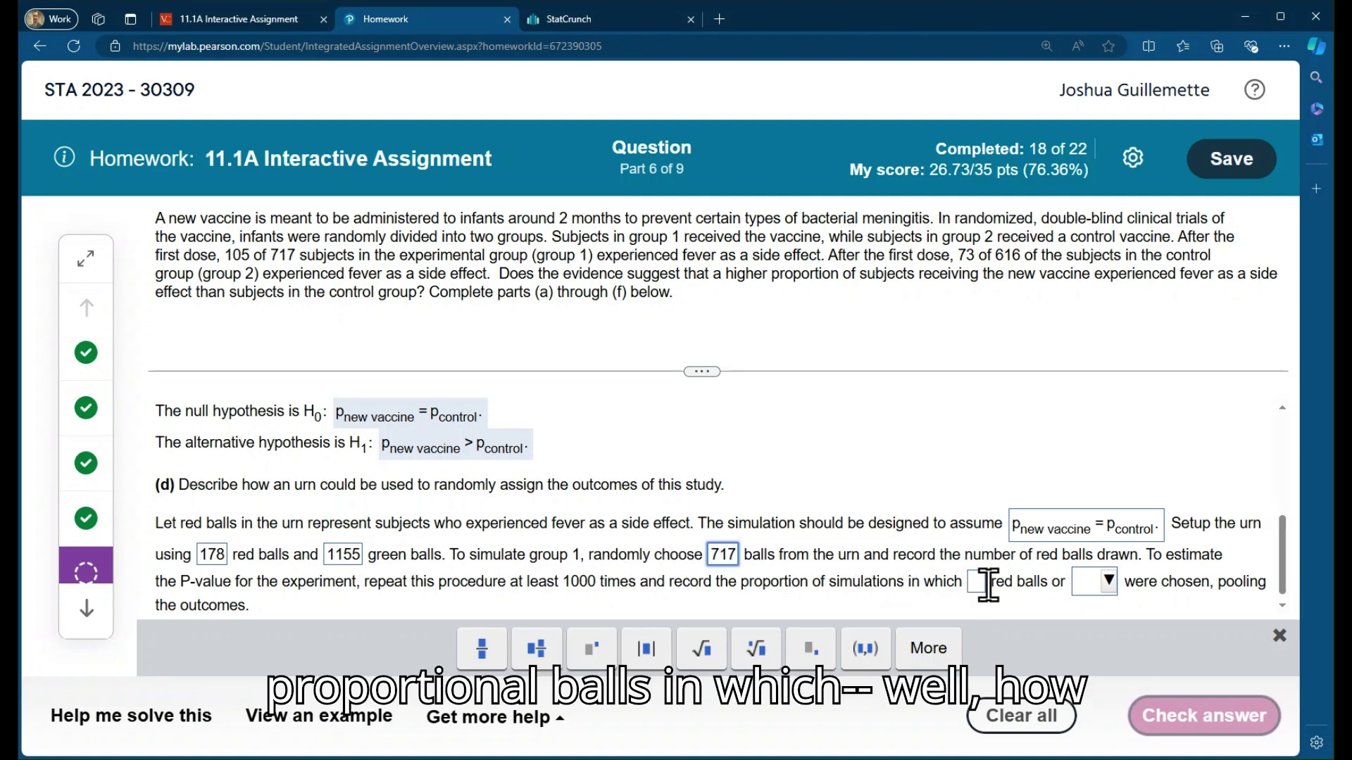
# Step: Look up the New Vaccine red count in StatCrunch, complete part (d) with 105 red balls or more, and check the answer
pyautogui.click(567, 19)
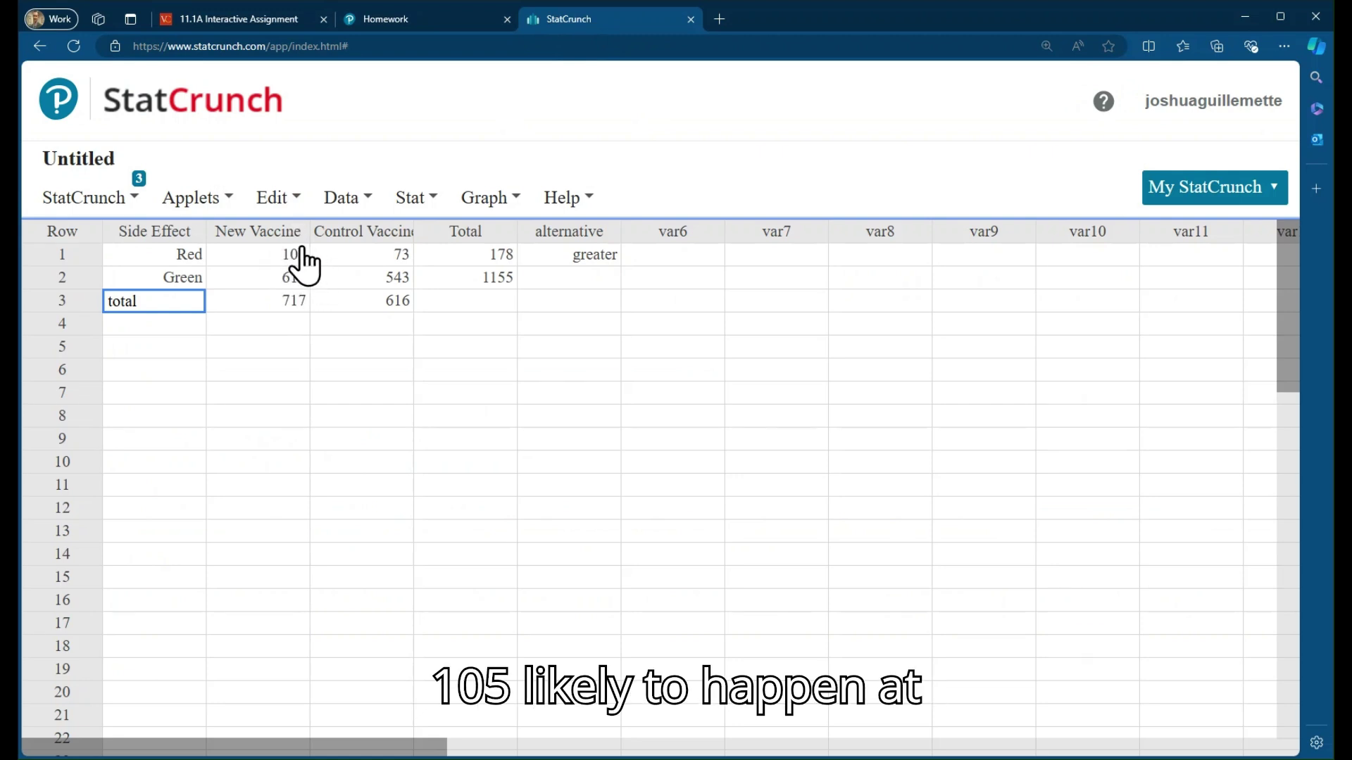
pyautogui.click(370, 17)
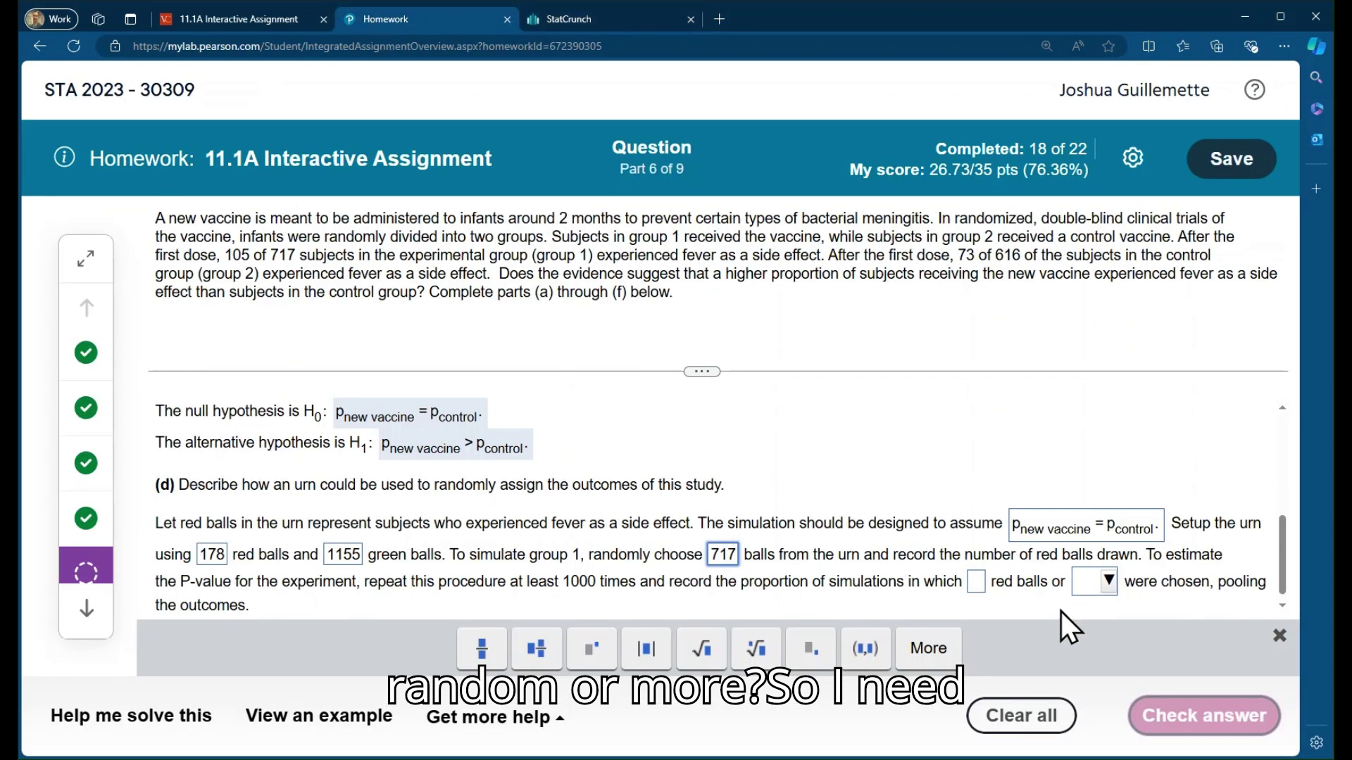
pyautogui.click(981, 581)
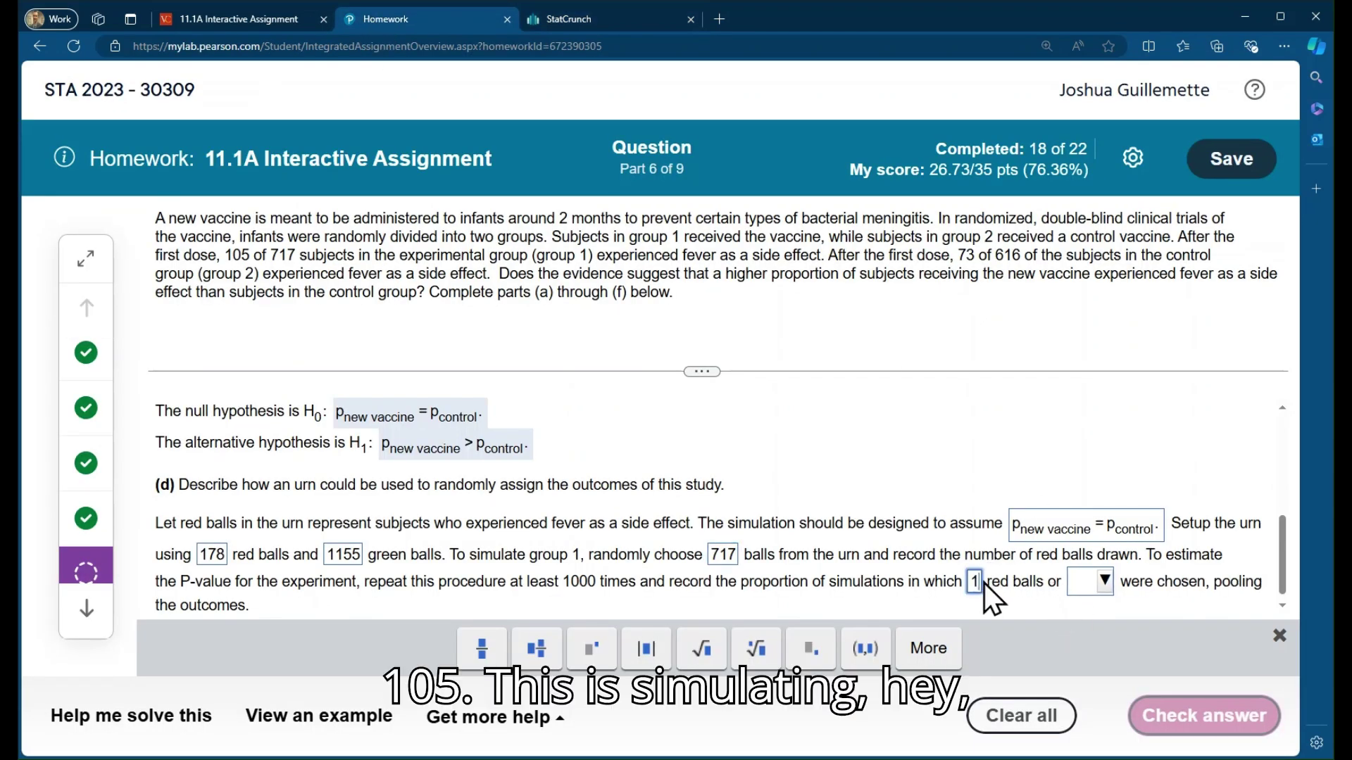
pyautogui.write('105')
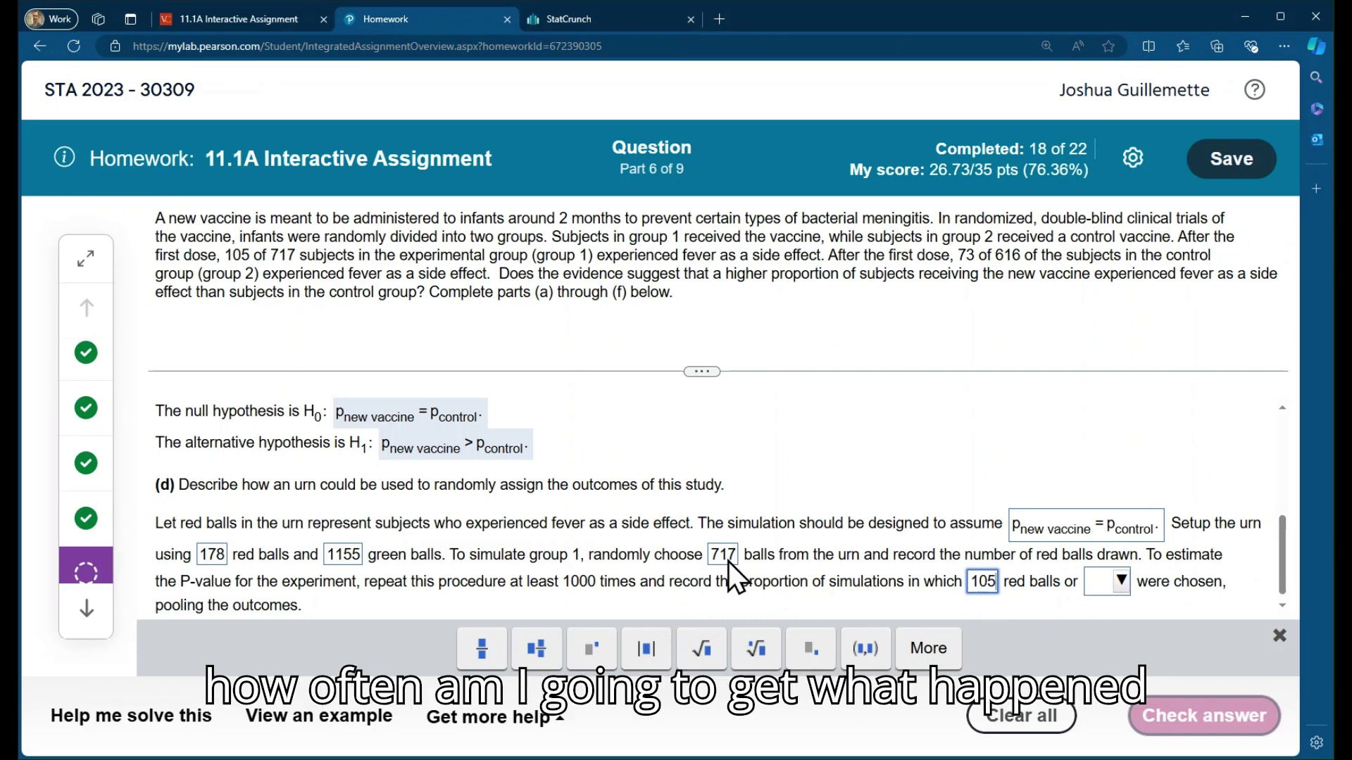
pyautogui.click(1091, 593)
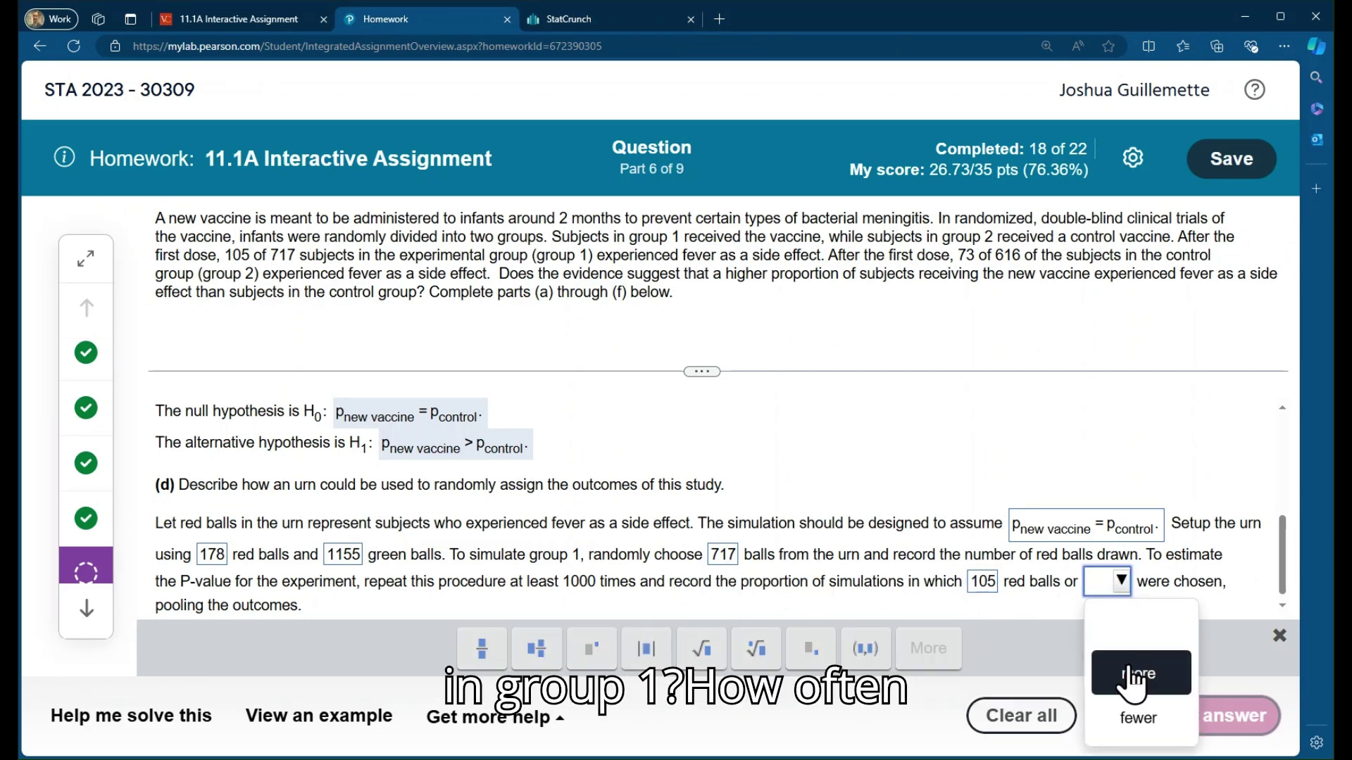
pyautogui.click(1139, 671)
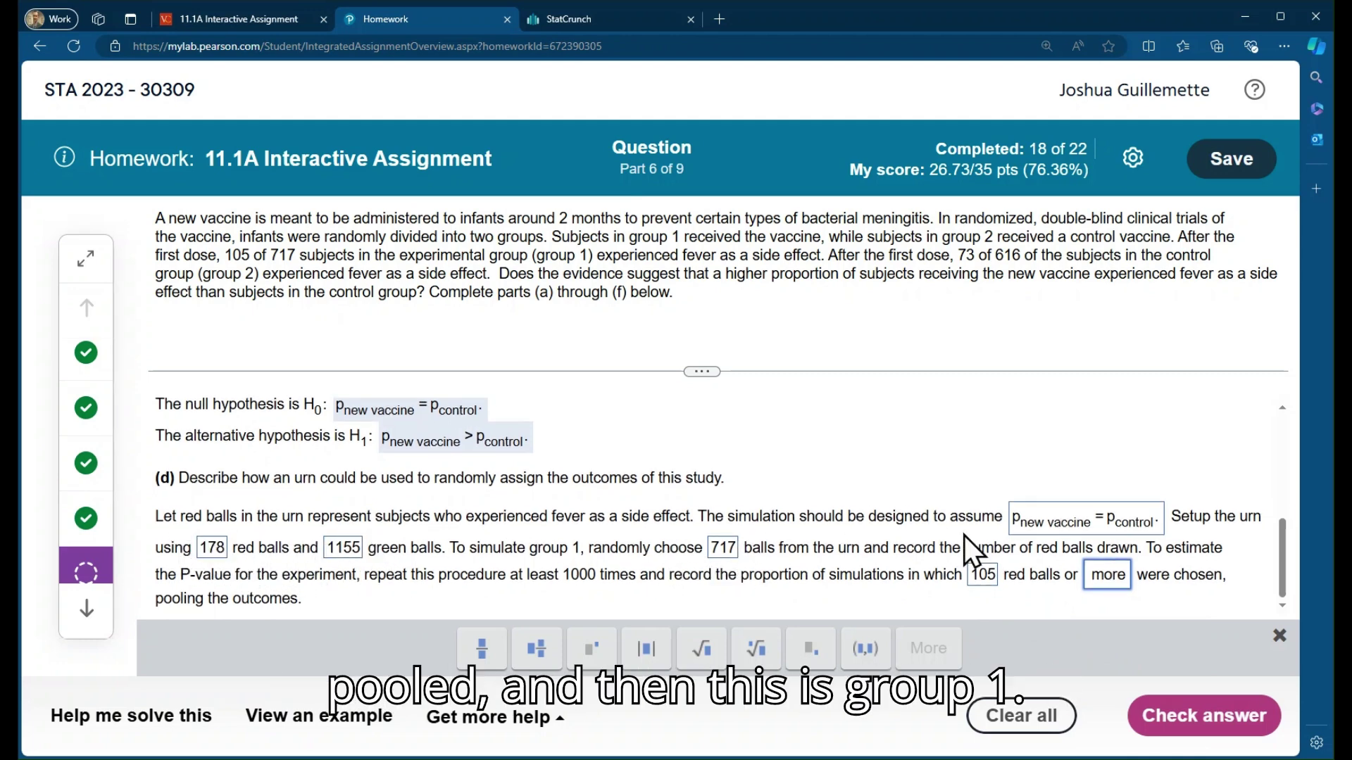
pyautogui.click(1188, 720)
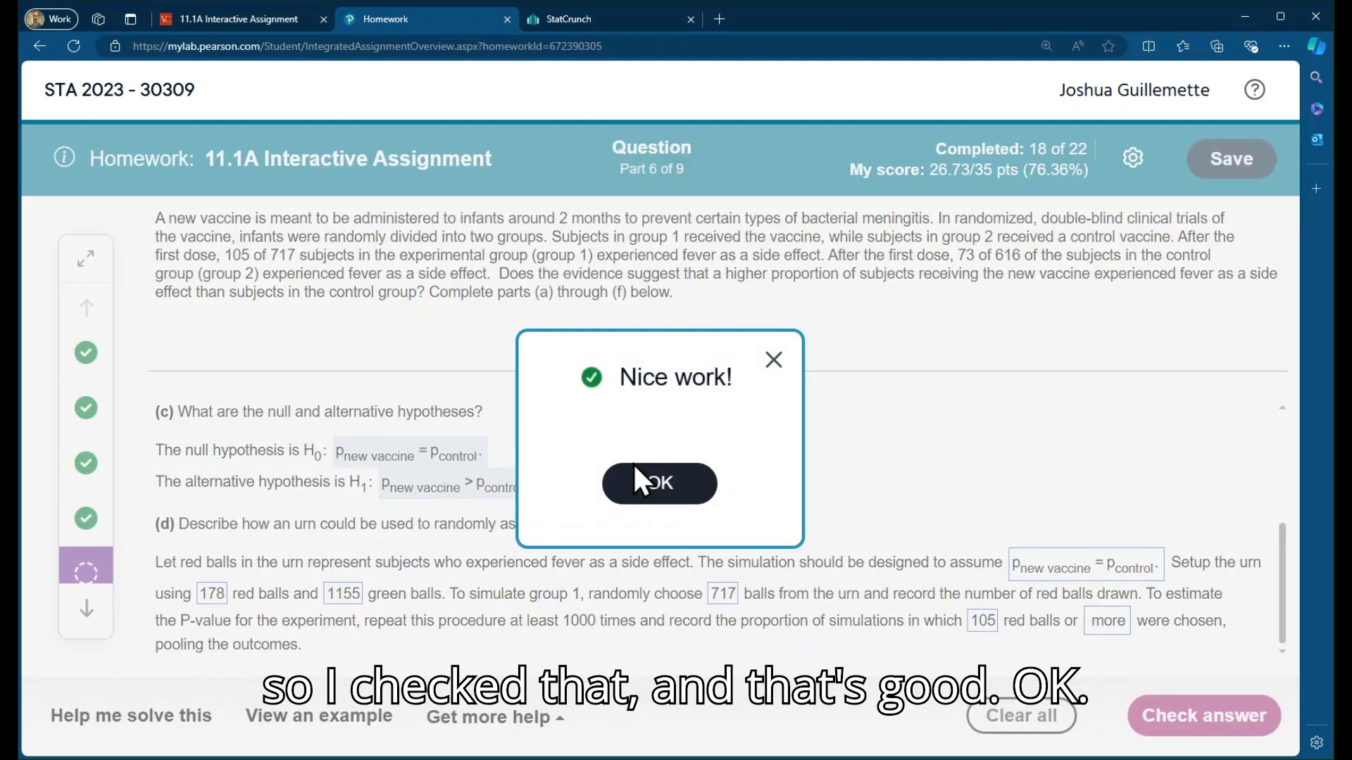
pyautogui.click(643, 493)
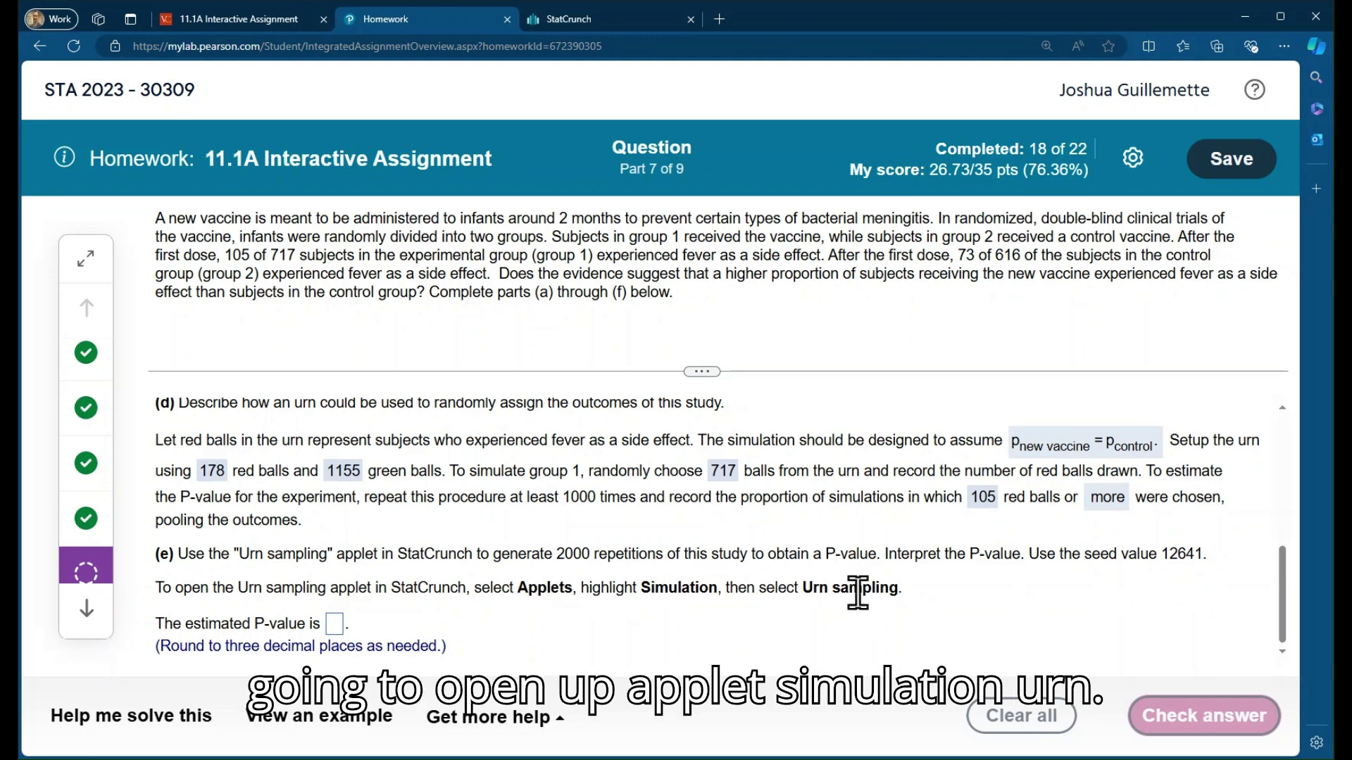
# Step: Switch to StatCrunch and open the Urn Sampling simulation applet for part (e)
pyautogui.click(602, 15)
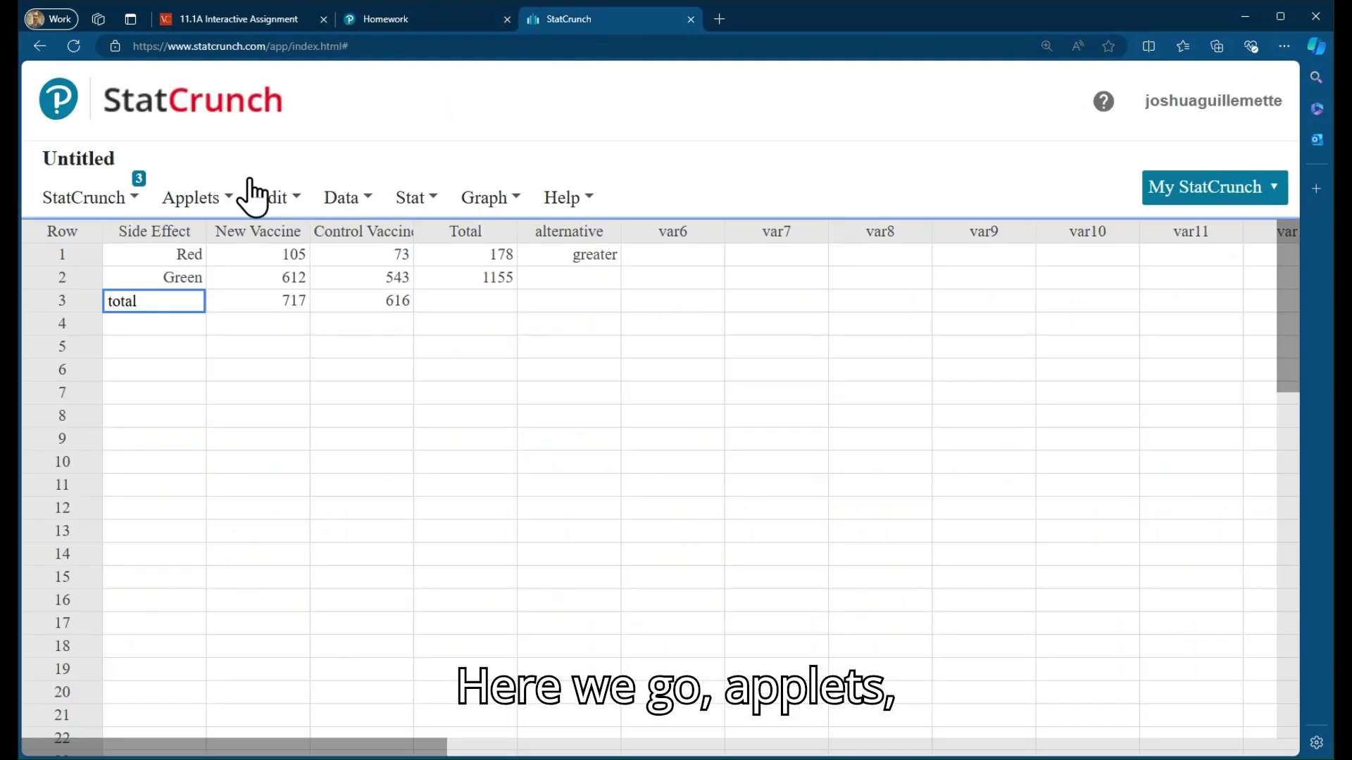
pyautogui.click(191, 199)
pyautogui.moveTo(271, 624)
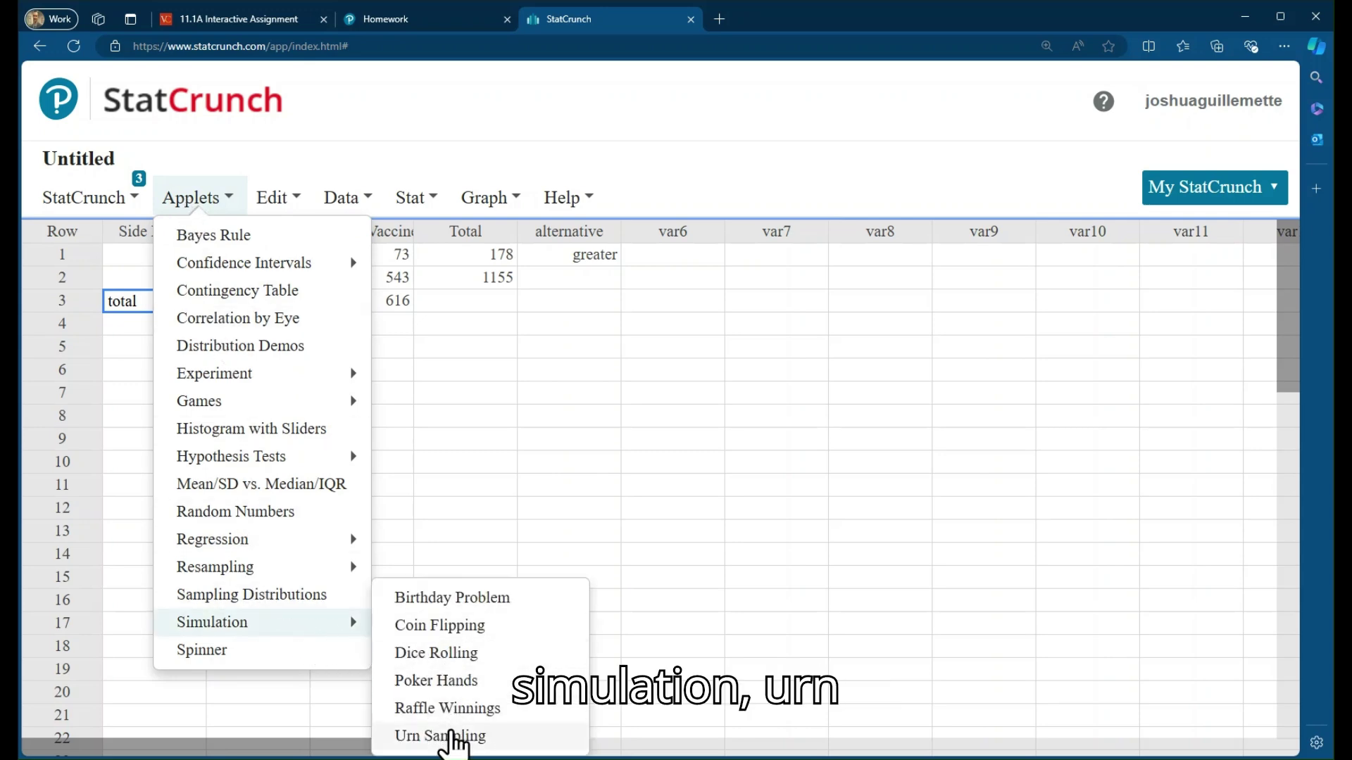
pyautogui.click(451, 735)
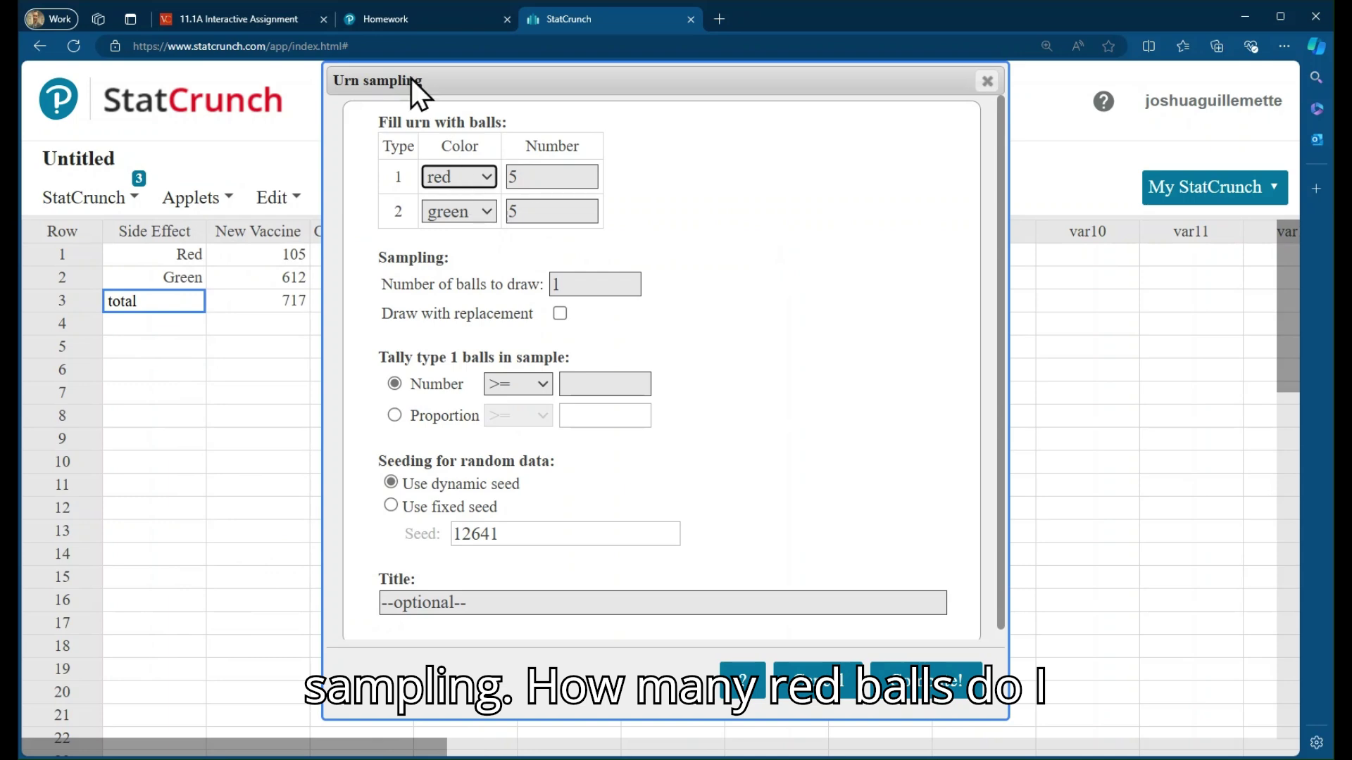
pyautogui.click(423, 14)
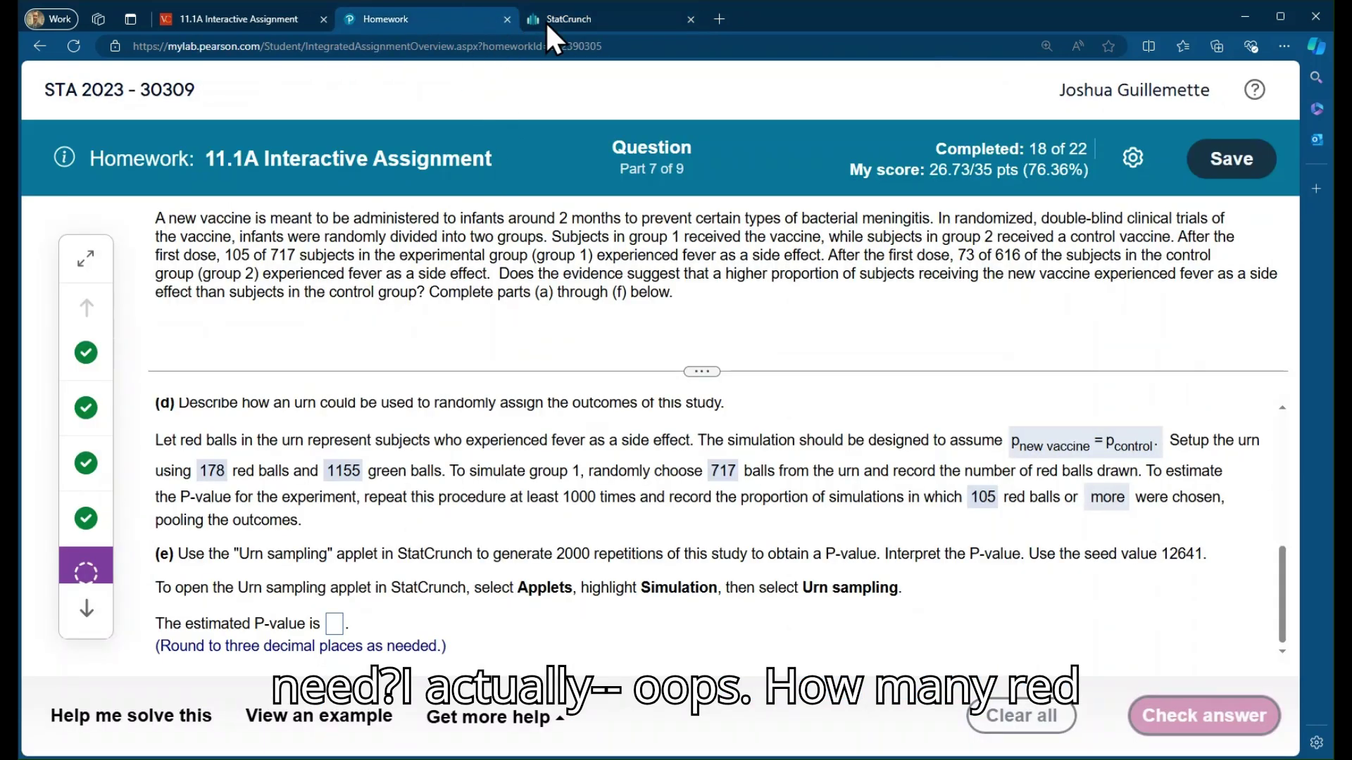
pyautogui.click(567, 20)
# Step: Move the Urn sampling dialog clear of the data table and fill the urn with 178 red and 1155 green balls
pyautogui.moveTo(519, 81); pyautogui.dragTo(733, 78)
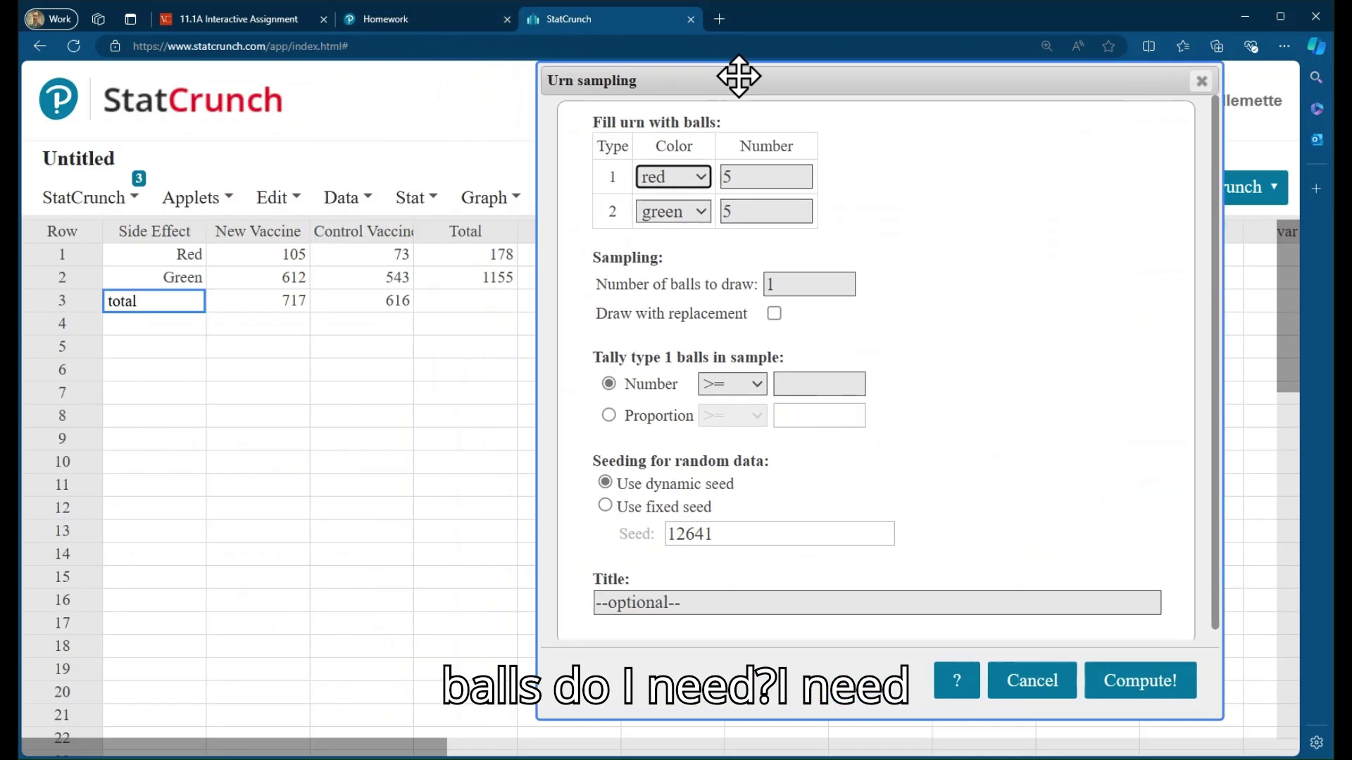
pyautogui.click(734, 176)
pyautogui.moveTo(725, 172); pyautogui.dragTo(809, 185)
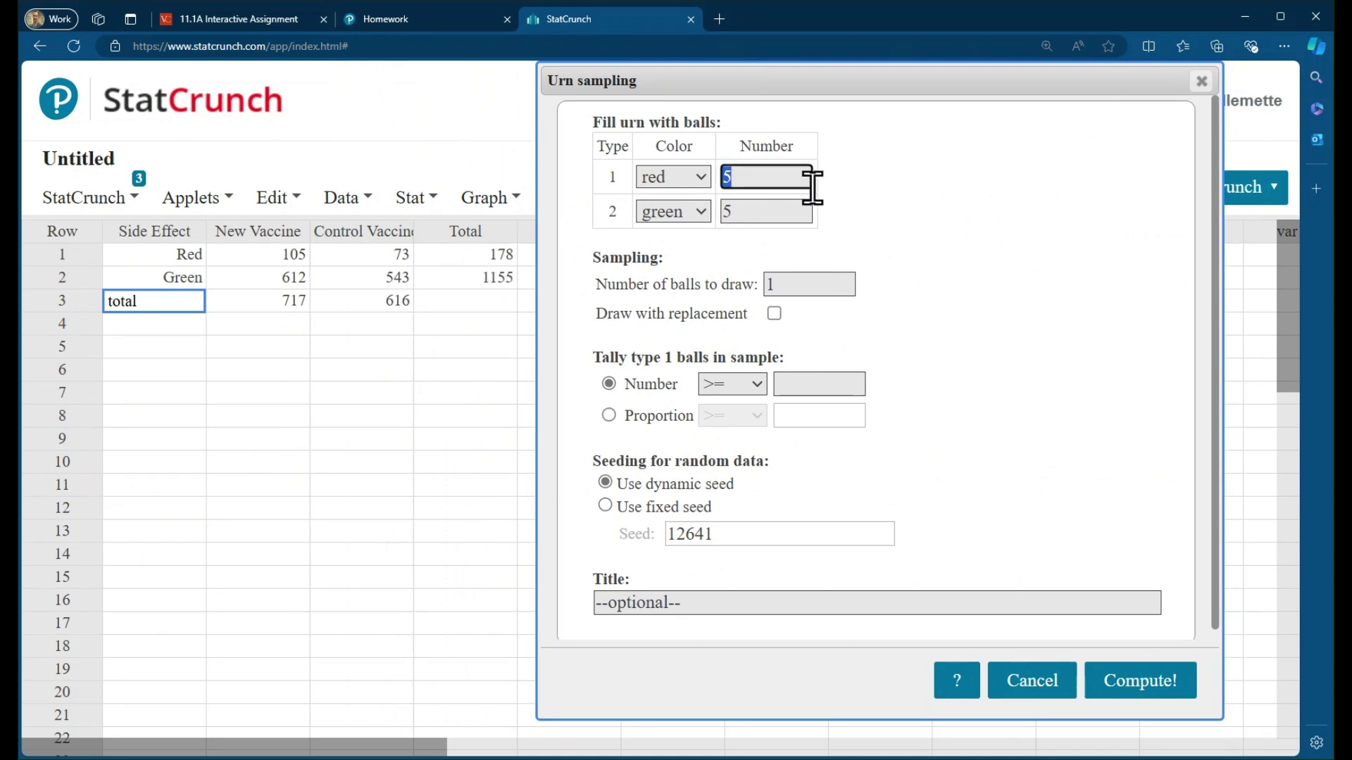
pyautogui.moveTo(738, 212); pyautogui.dragTo(724, 211)
pyautogui.write('1555')
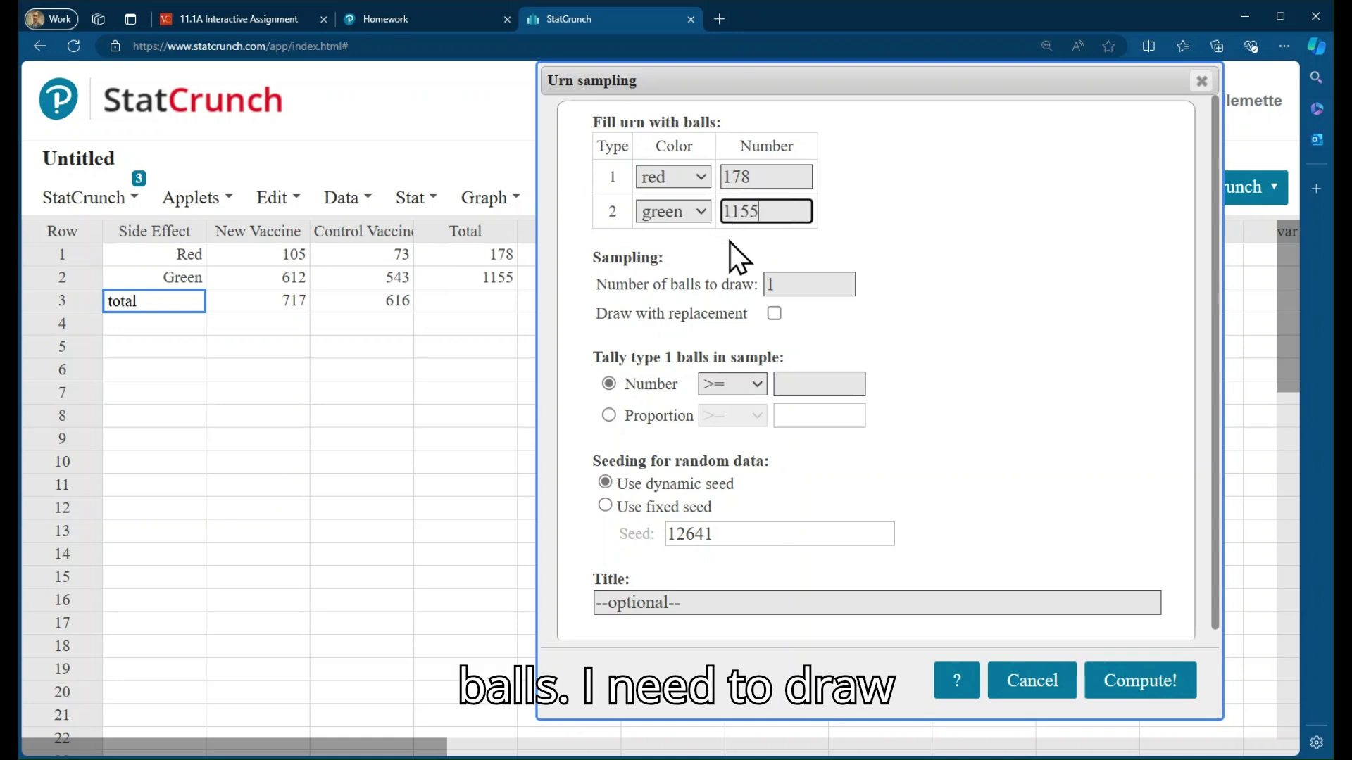
# Step: Set the number of balls to draw to 717 and tally samples with at least 105 type 1 balls
pyautogui.click(770, 284)
pyautogui.press('BackSpace')
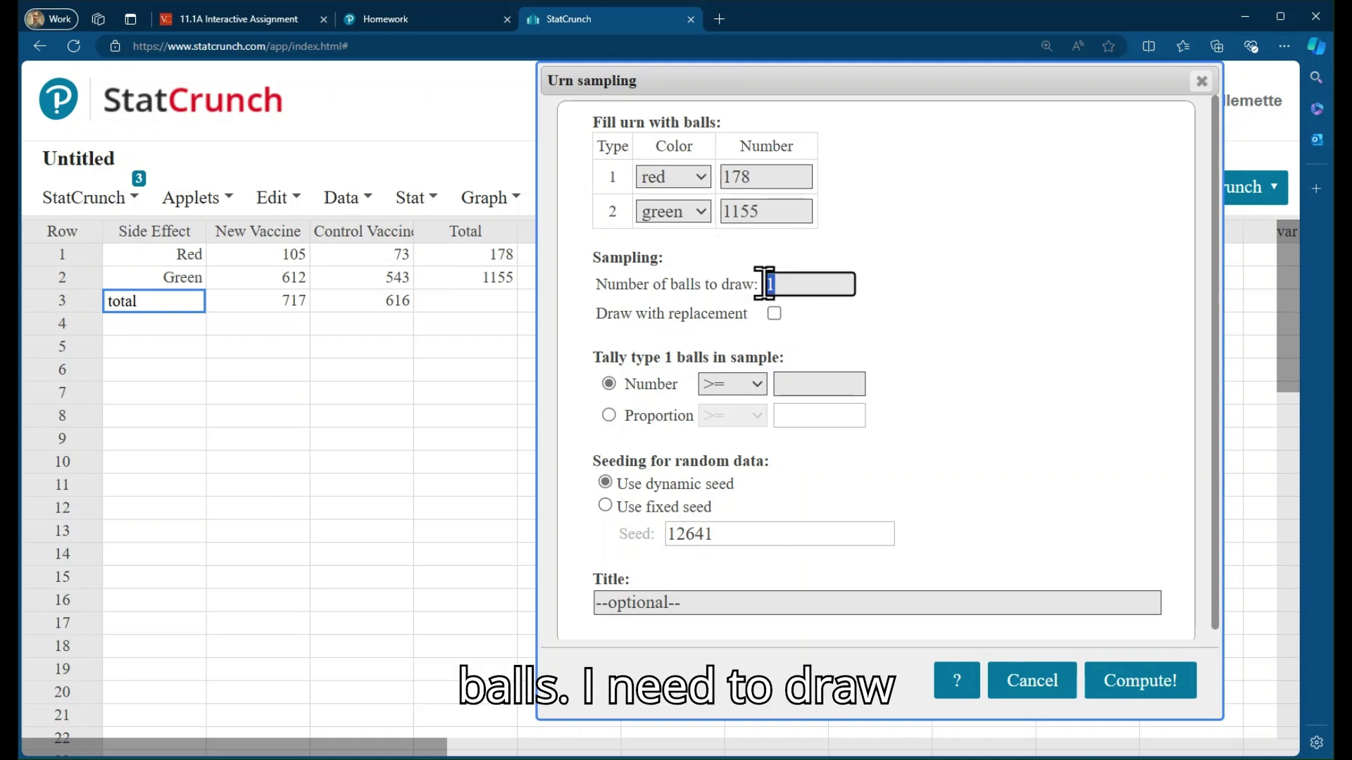
pyautogui.write('717')
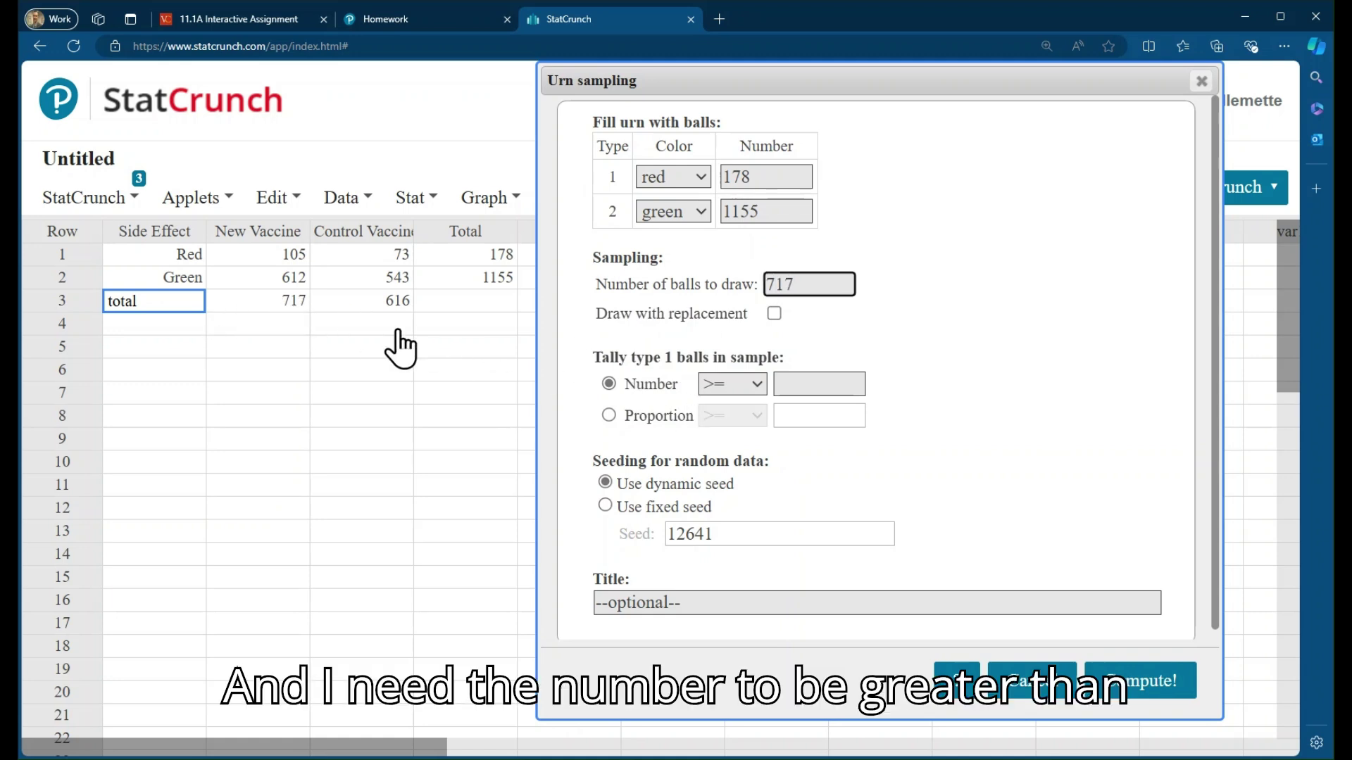
pyautogui.click(821, 383)
pyautogui.write('105')
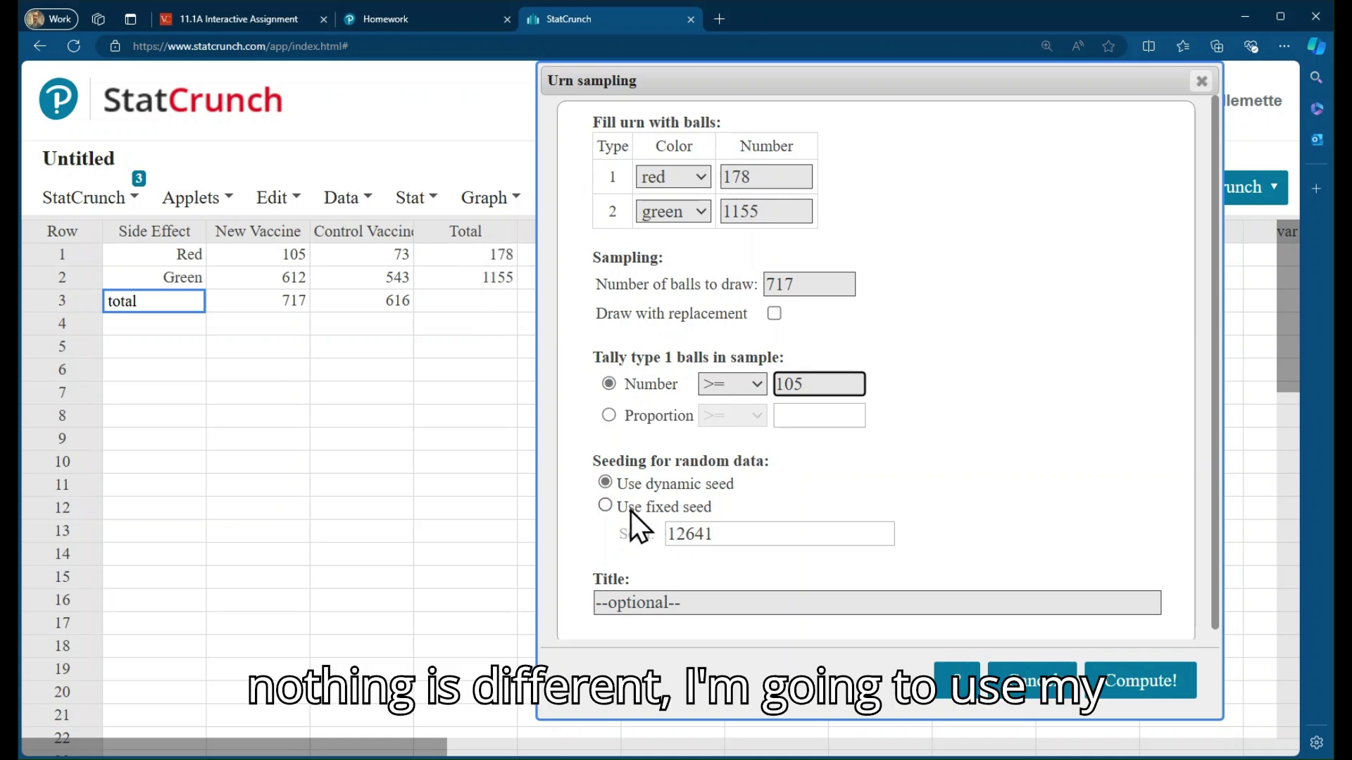
# Step: Use the fixed seed 12641, compute the urn simulation, and reposition its result window
pyautogui.click(607, 506)
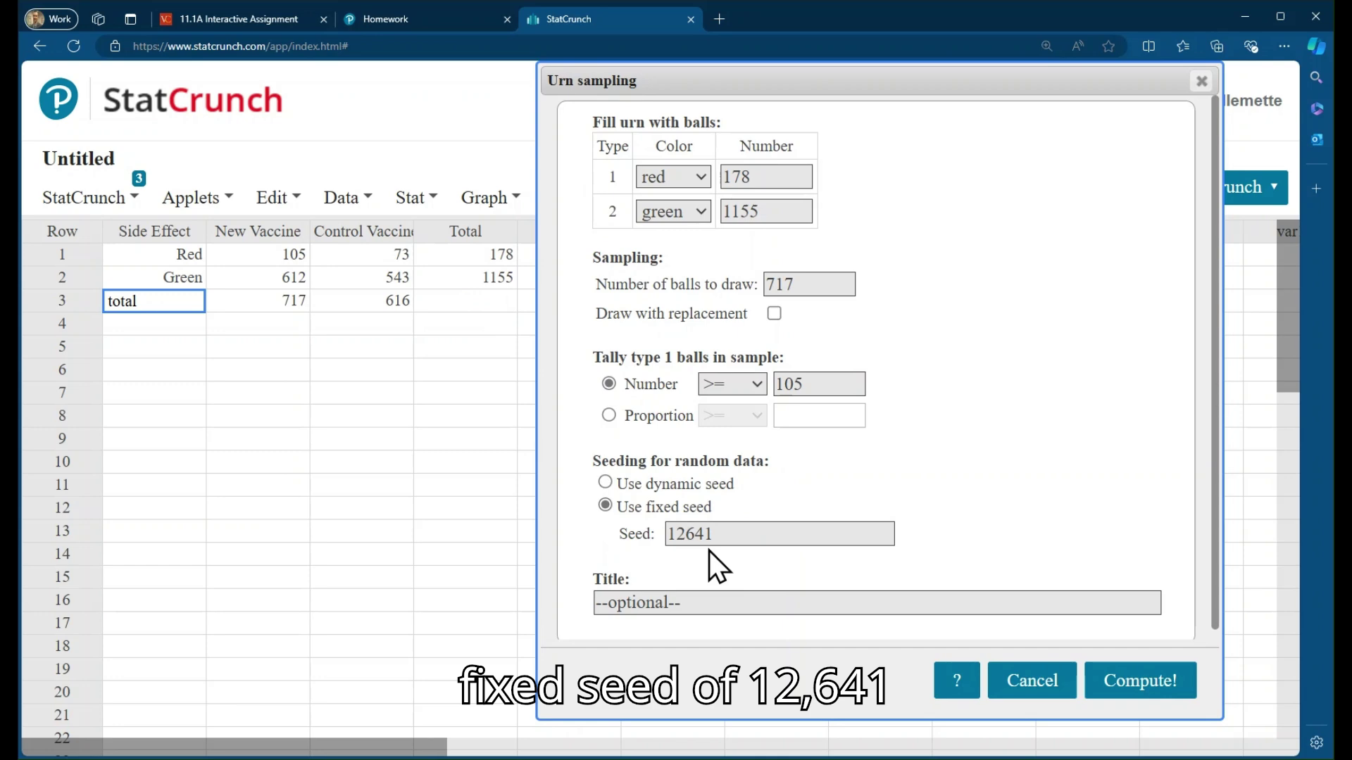
pyautogui.click(1135, 681)
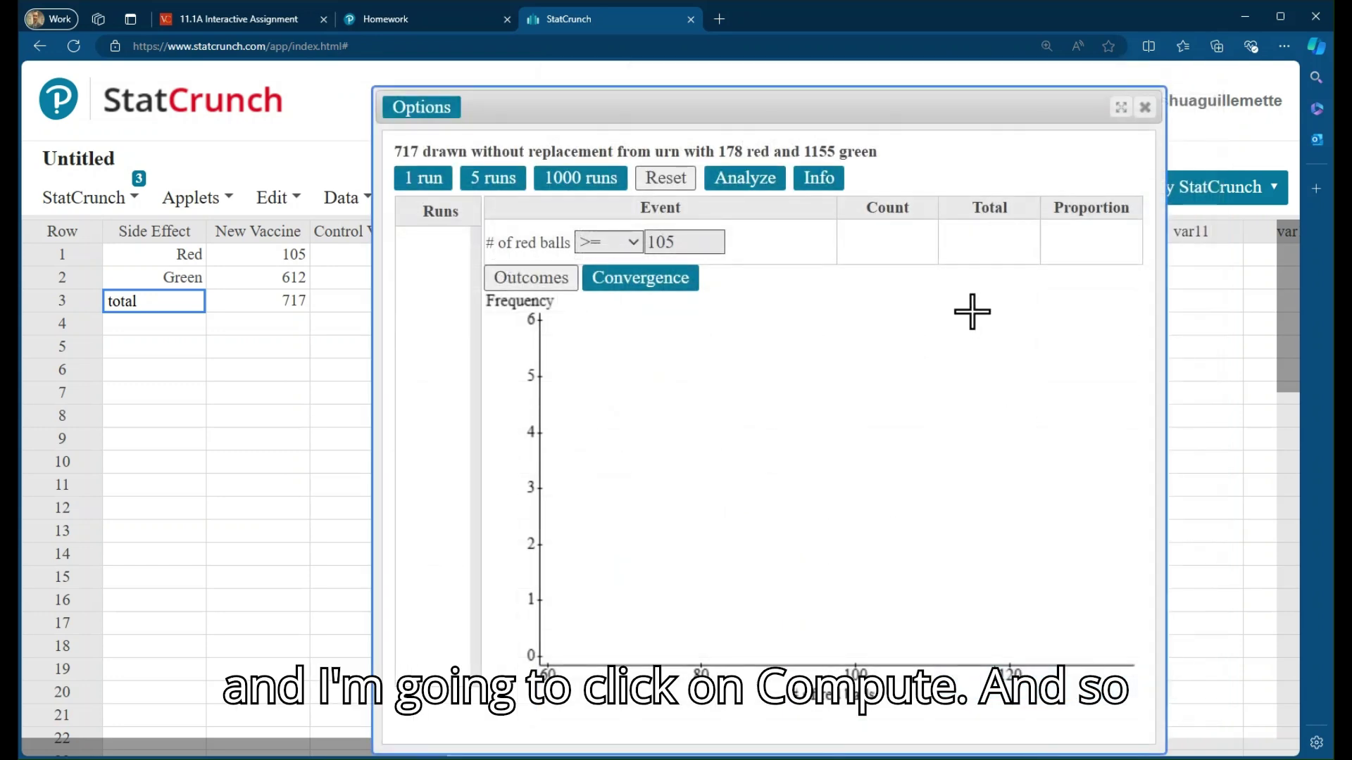
pyautogui.moveTo(914, 112); pyautogui.dragTo(848, 85)
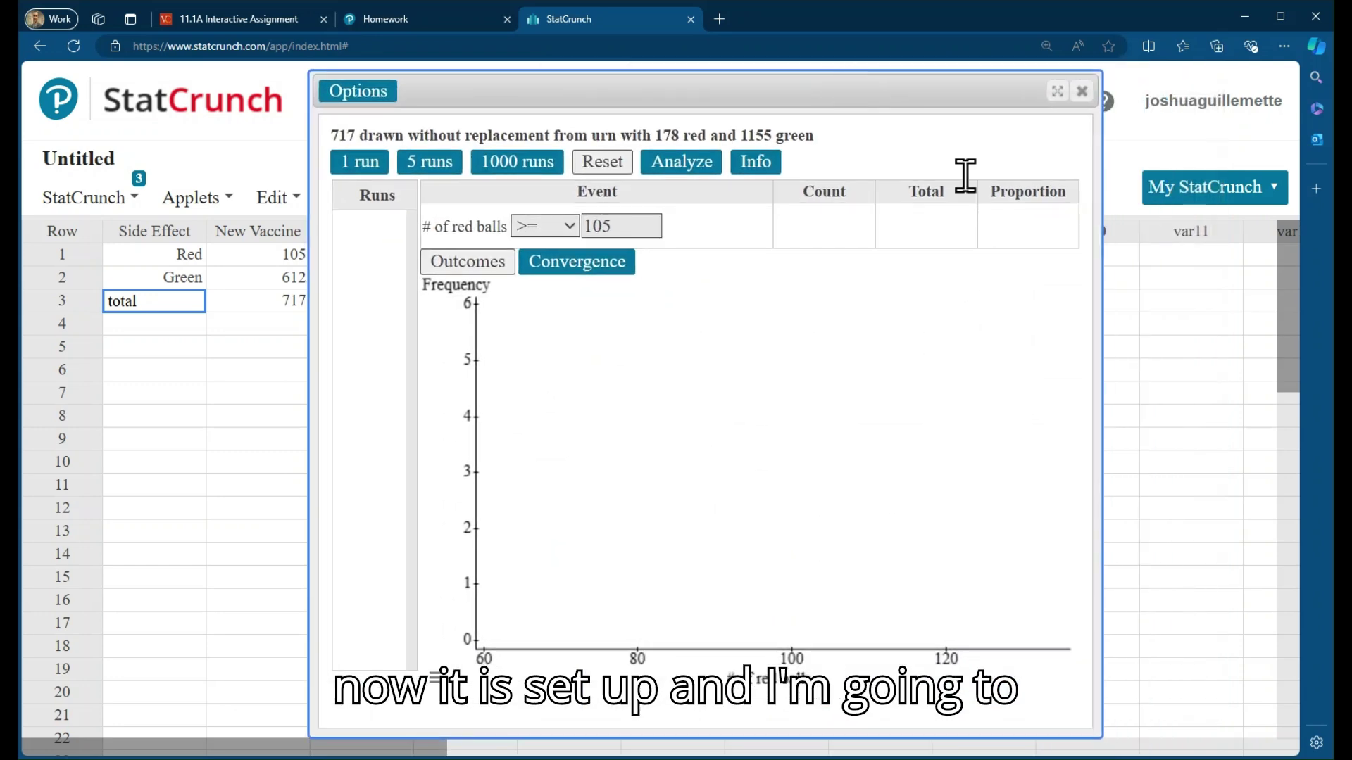
# Step: Widen the urn simulation window and run the 2000 repetitions required in part (e) as two batches of 1000
pyautogui.click(1109, 321)
pyautogui.moveTo(1102, 322); pyautogui.dragTo(1260, 331)
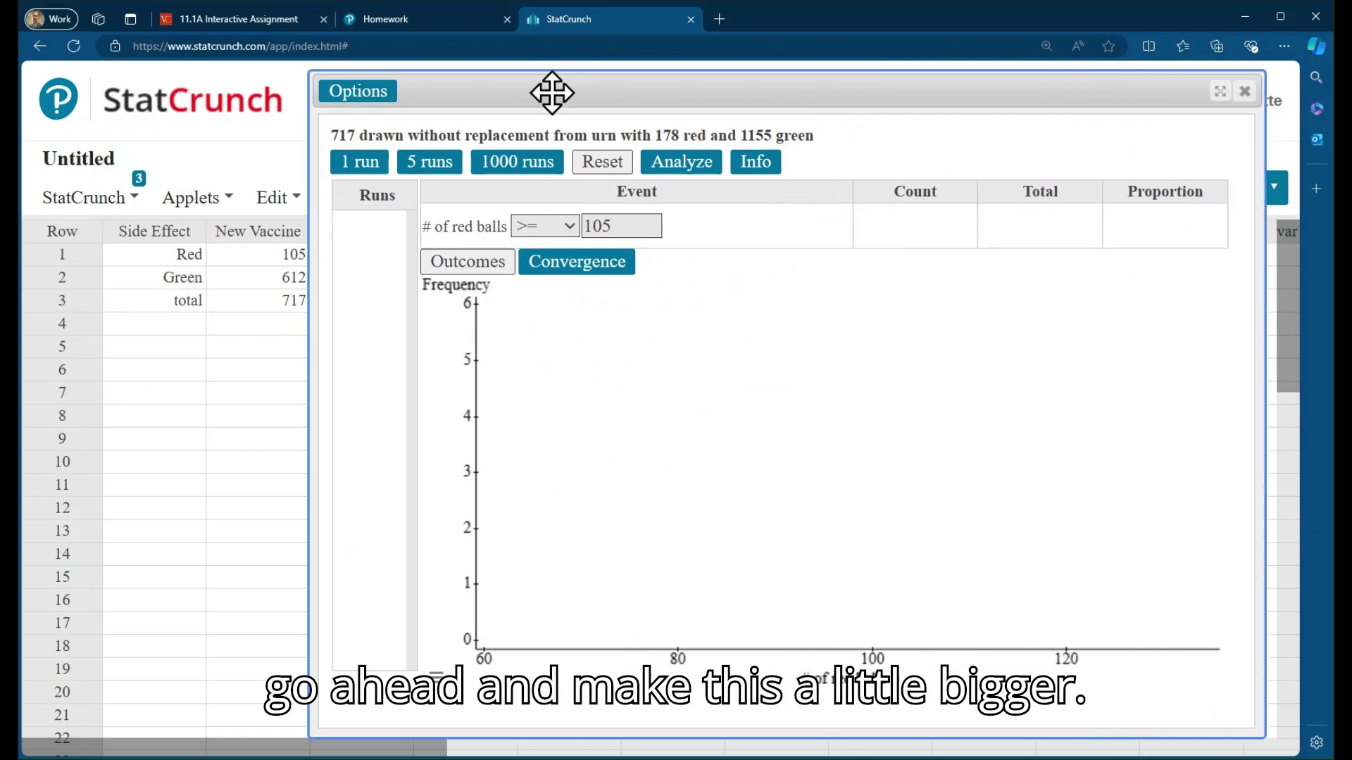
pyautogui.click(413, 24)
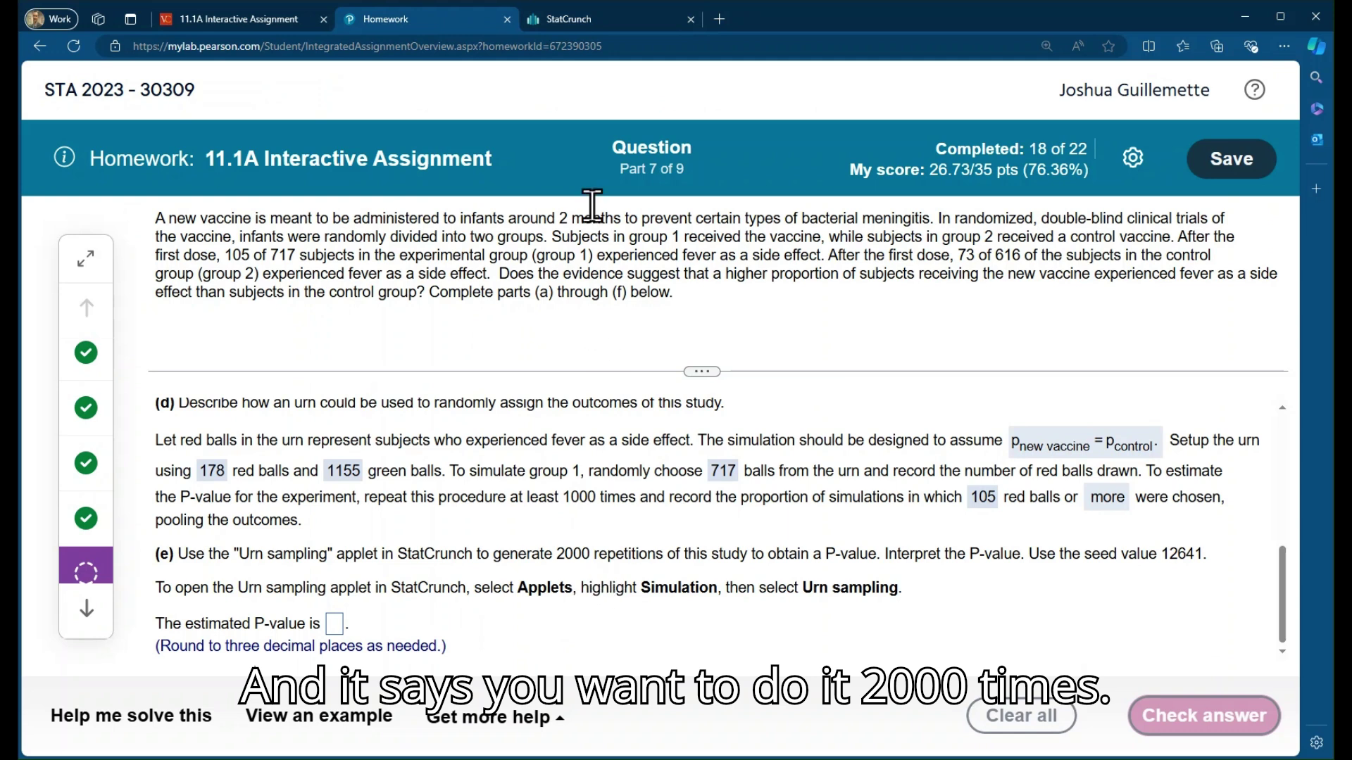
pyautogui.click(595, 19)
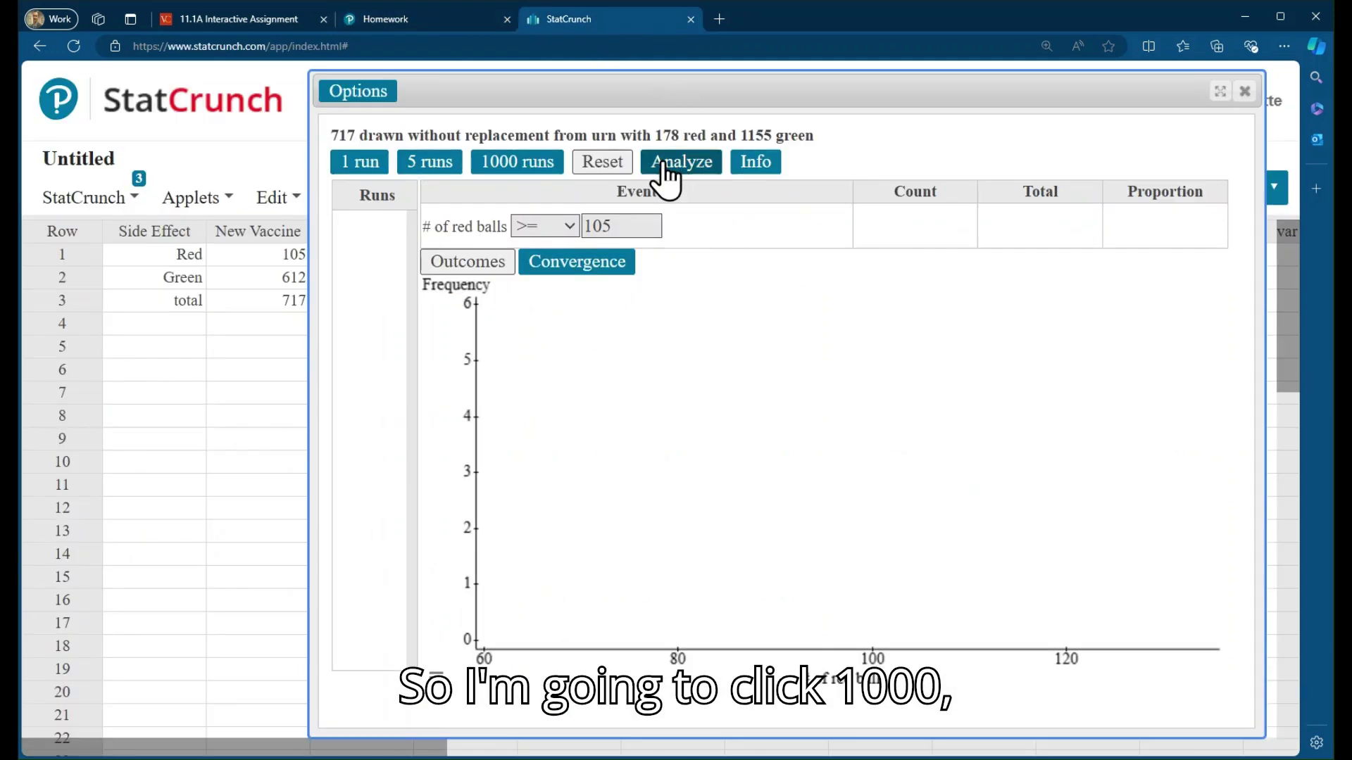
pyautogui.click(479, 169)
pyautogui.click(497, 170)
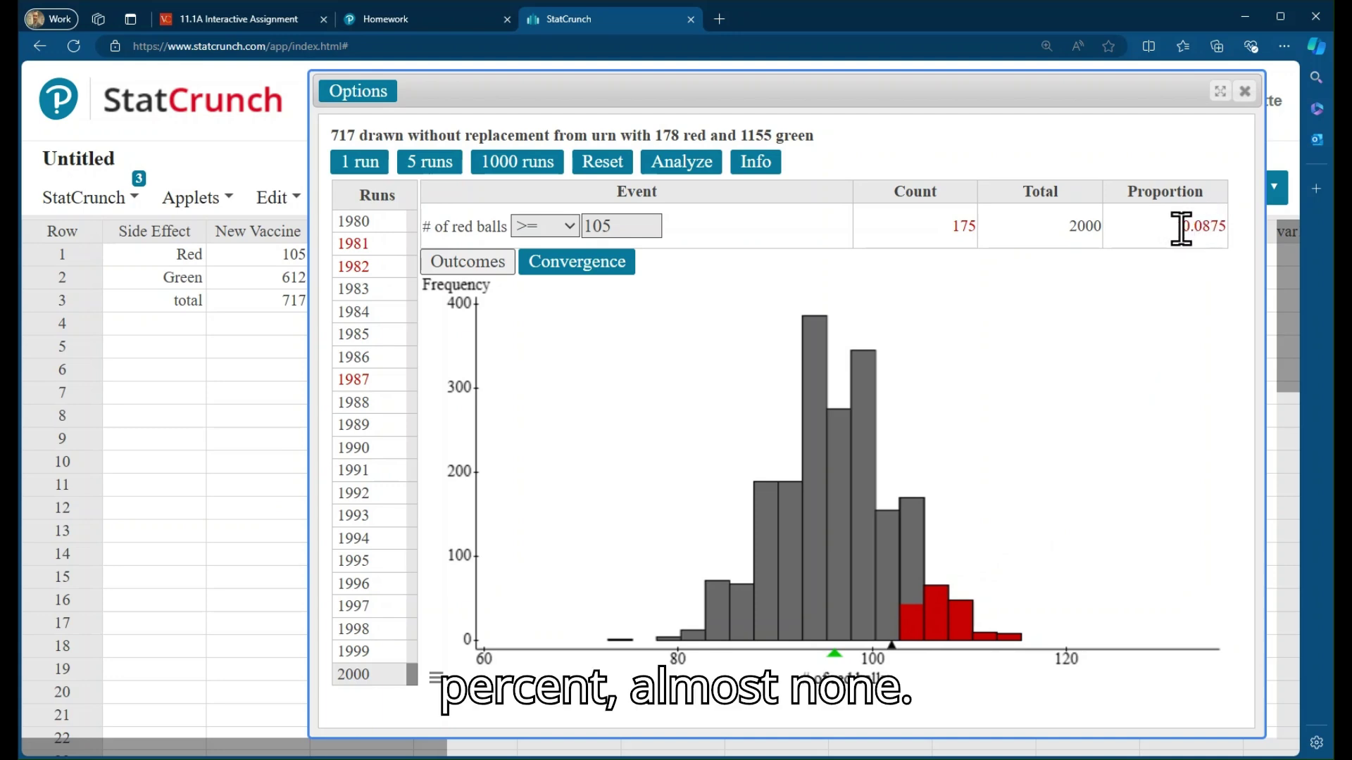
# Step: Transfer the simulated proportion to the homework's estimated P-value, rounded to 0.088, and submit the answer
pyautogui.moveTo(1207, 229); pyautogui.dragTo(1227, 236)
pyautogui.hotkey('ctrl', 'c')
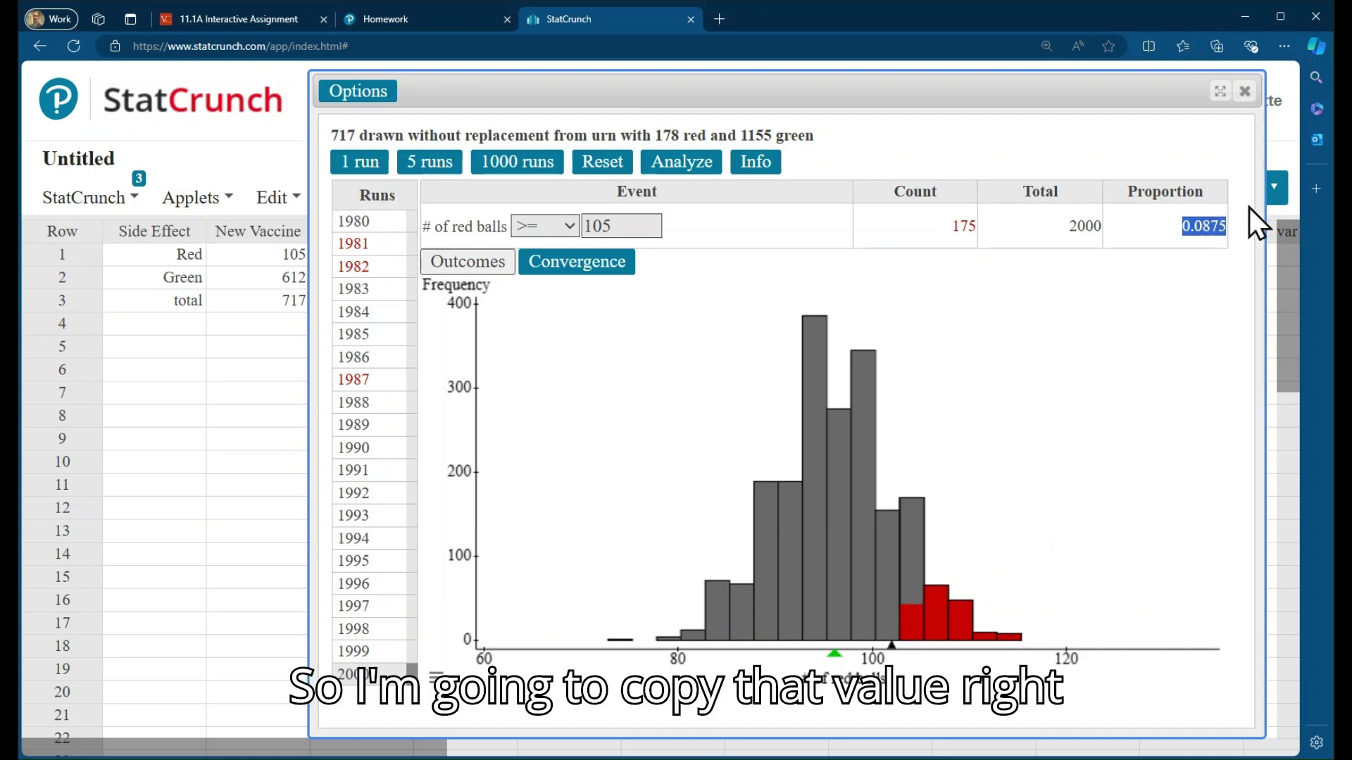
pyautogui.click(462, 19)
pyautogui.click(334, 624)
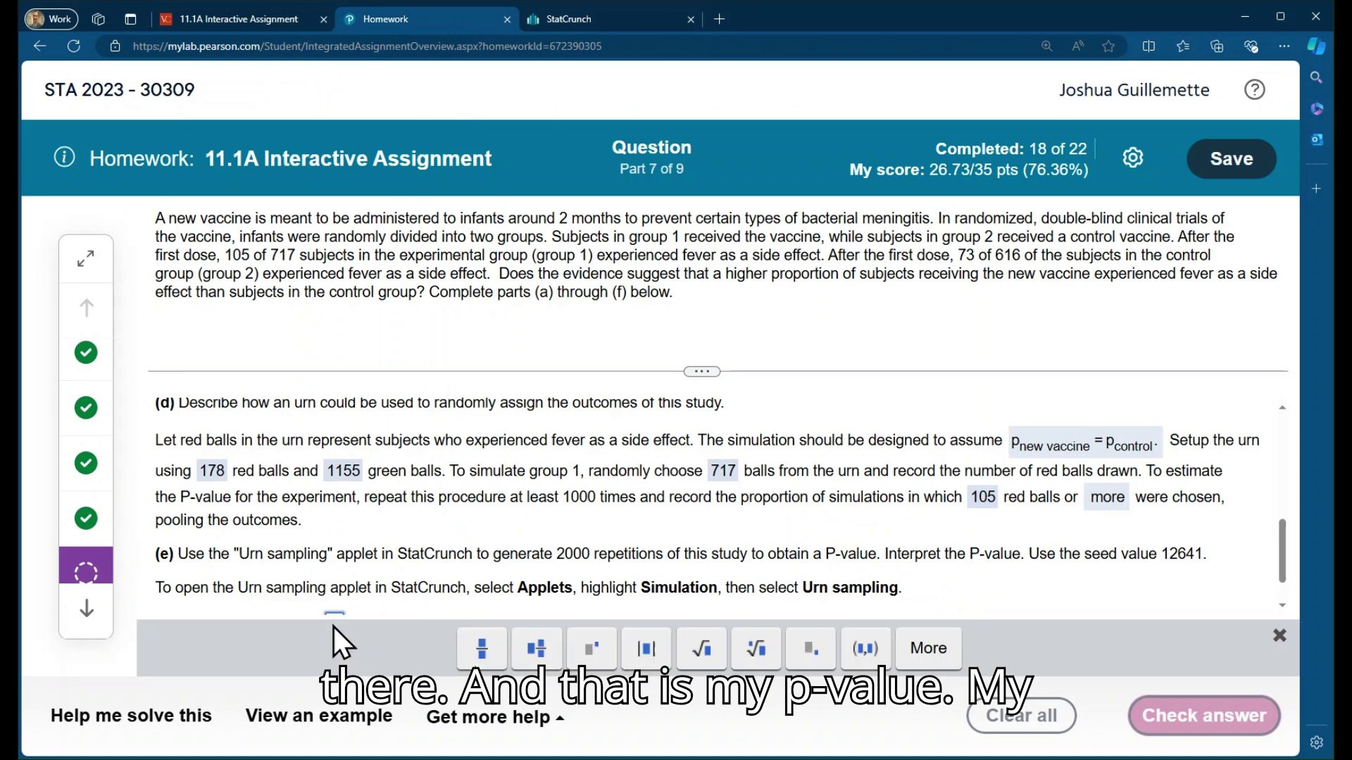
pyautogui.hotkey('ctrl', 'v')
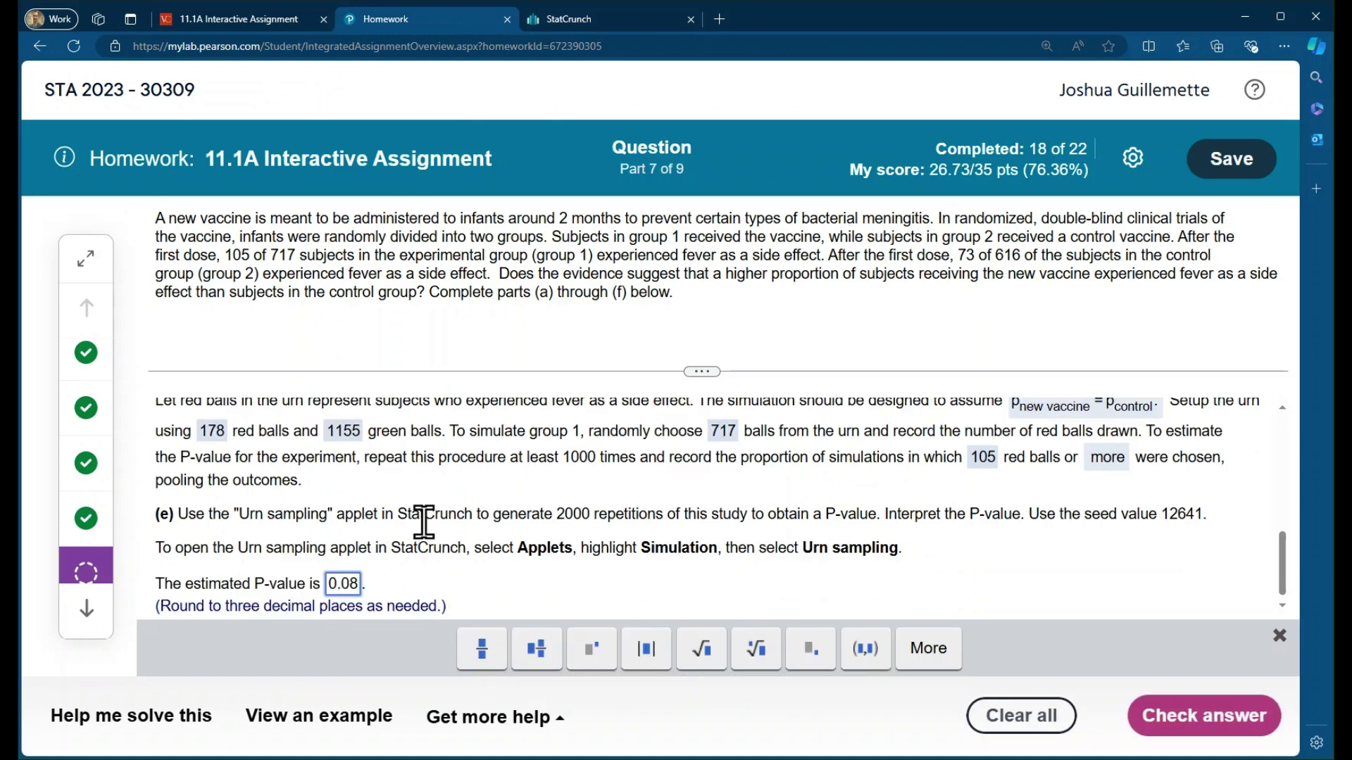
pyautogui.click(584, 20)
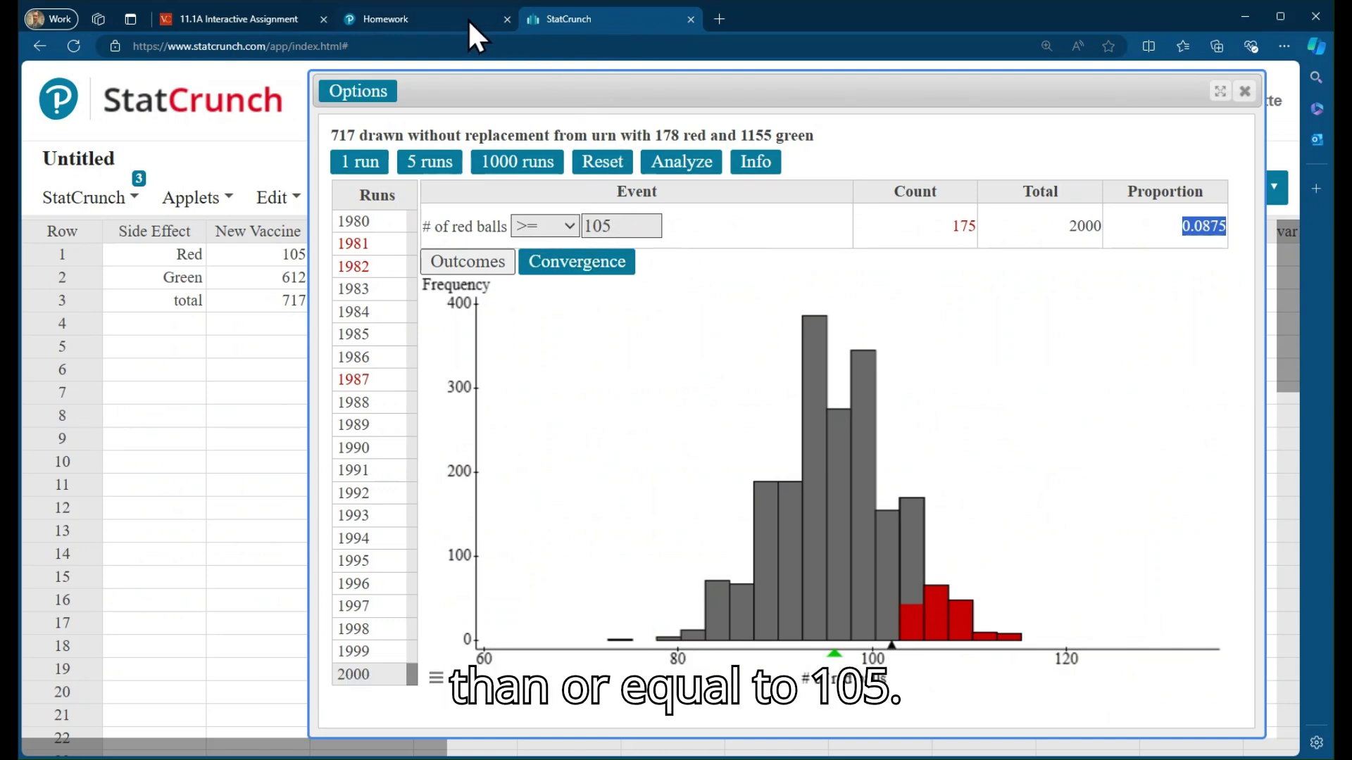
pyautogui.click(441, 19)
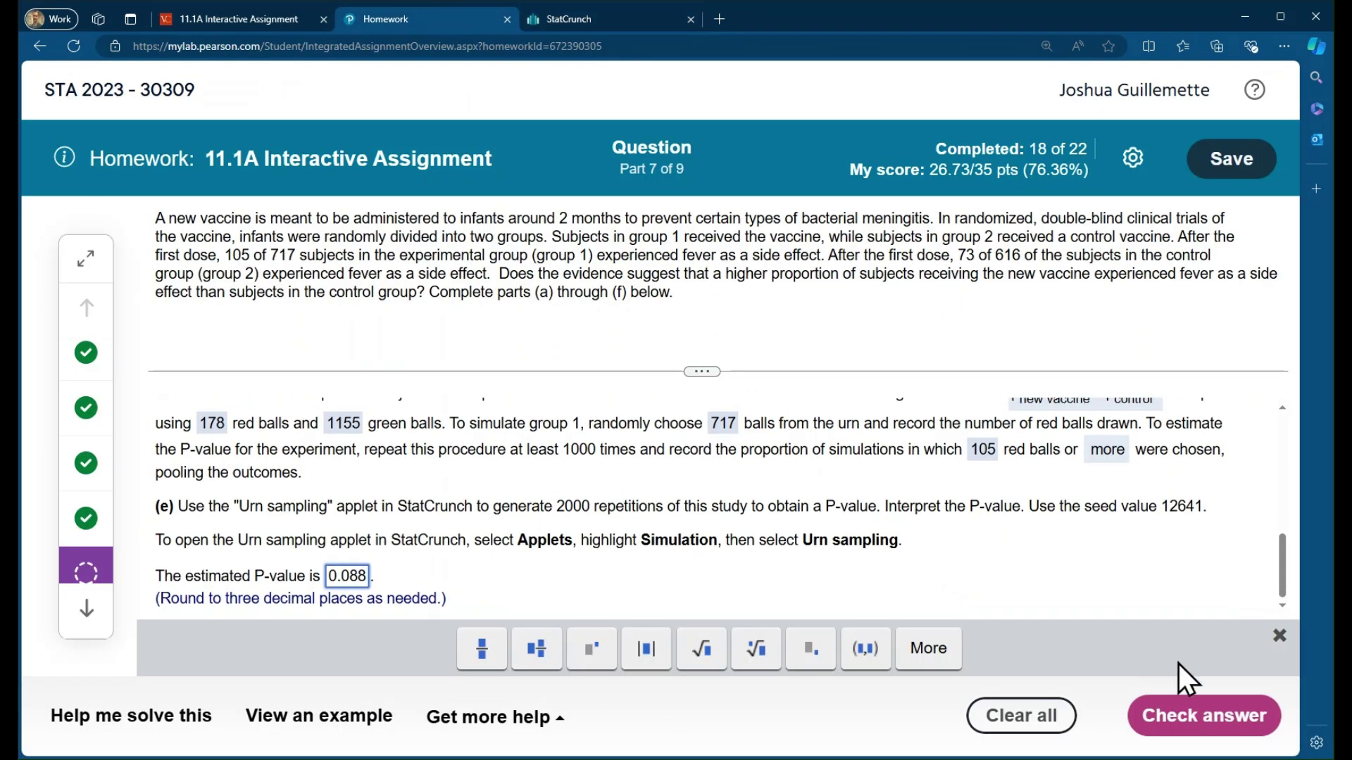
pyautogui.click(1159, 714)
pyautogui.click(614, 485)
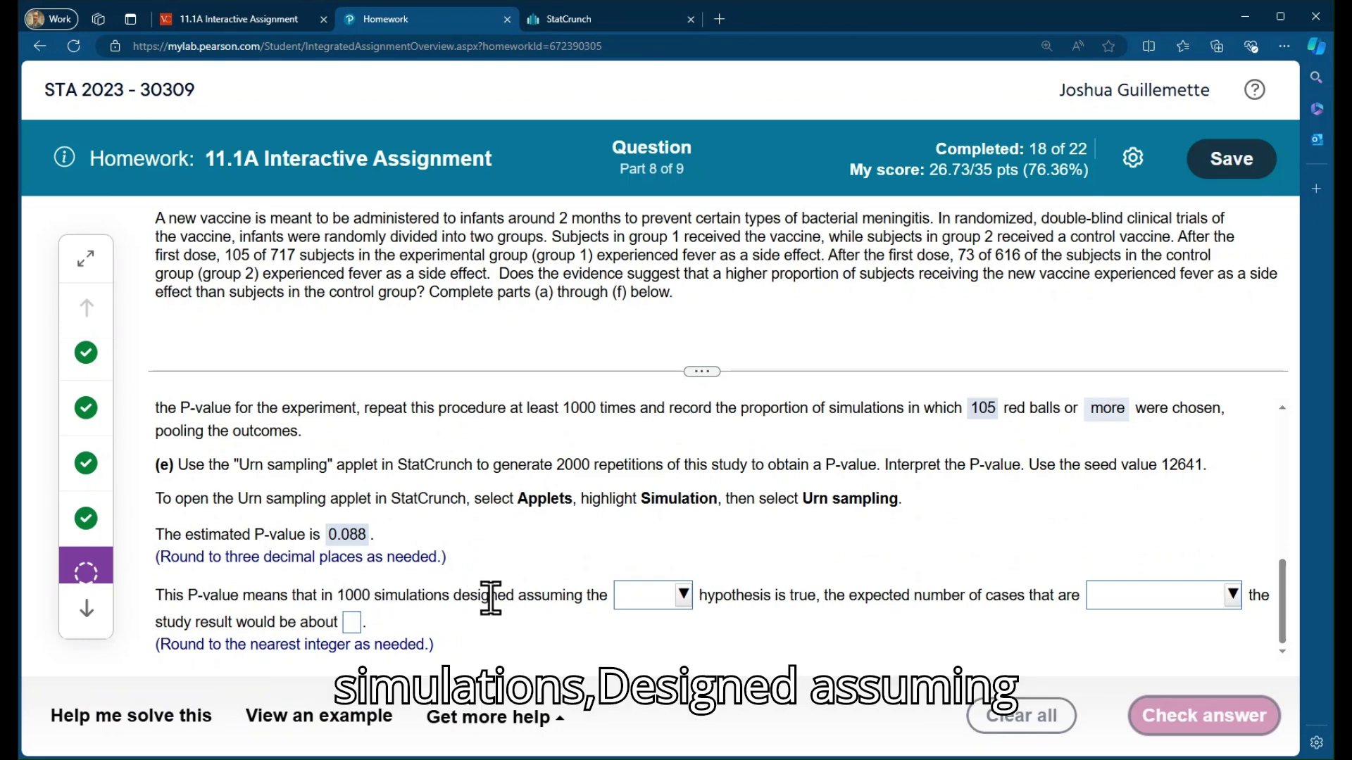
# Step: Complete the P-value interpretation with "null" for the hypothesis and "at least as extreme as" for the expected cases
pyautogui.click(681, 595)
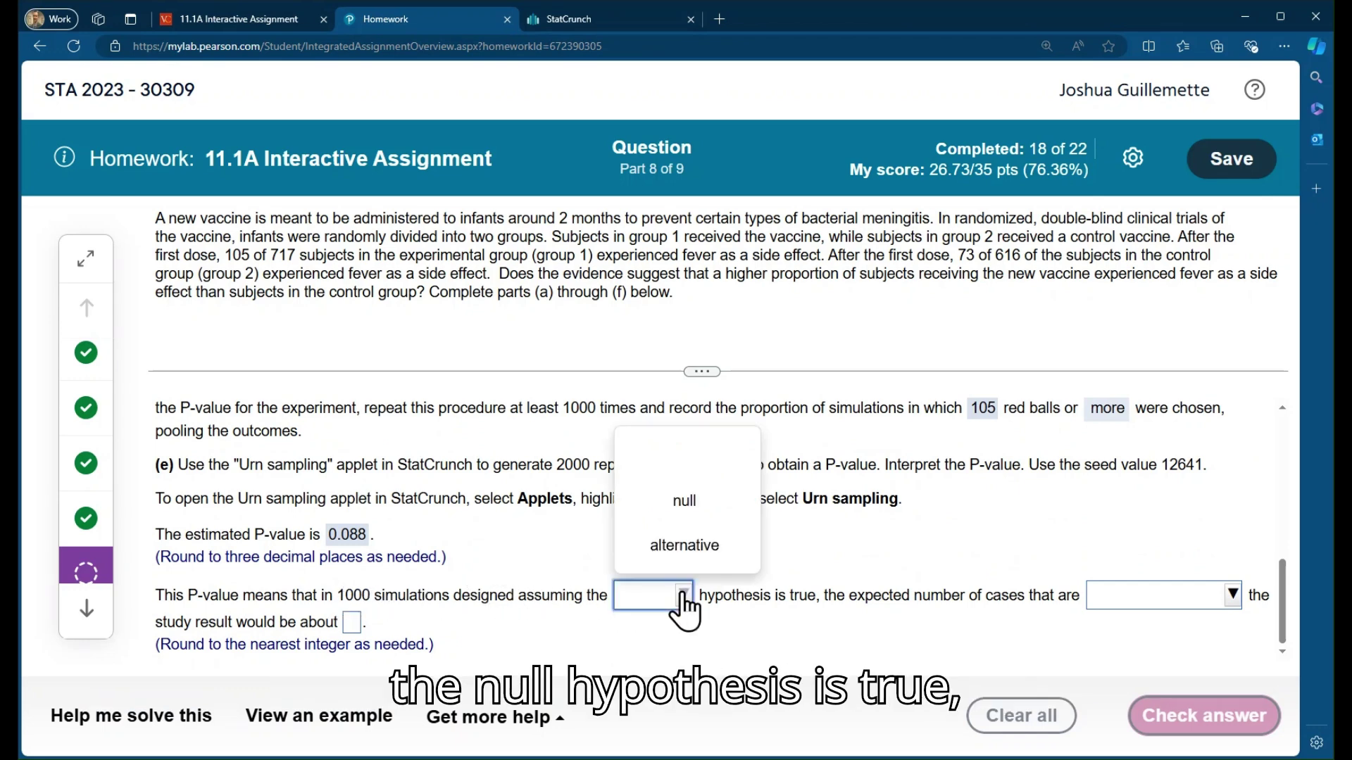
pyautogui.click(681, 504)
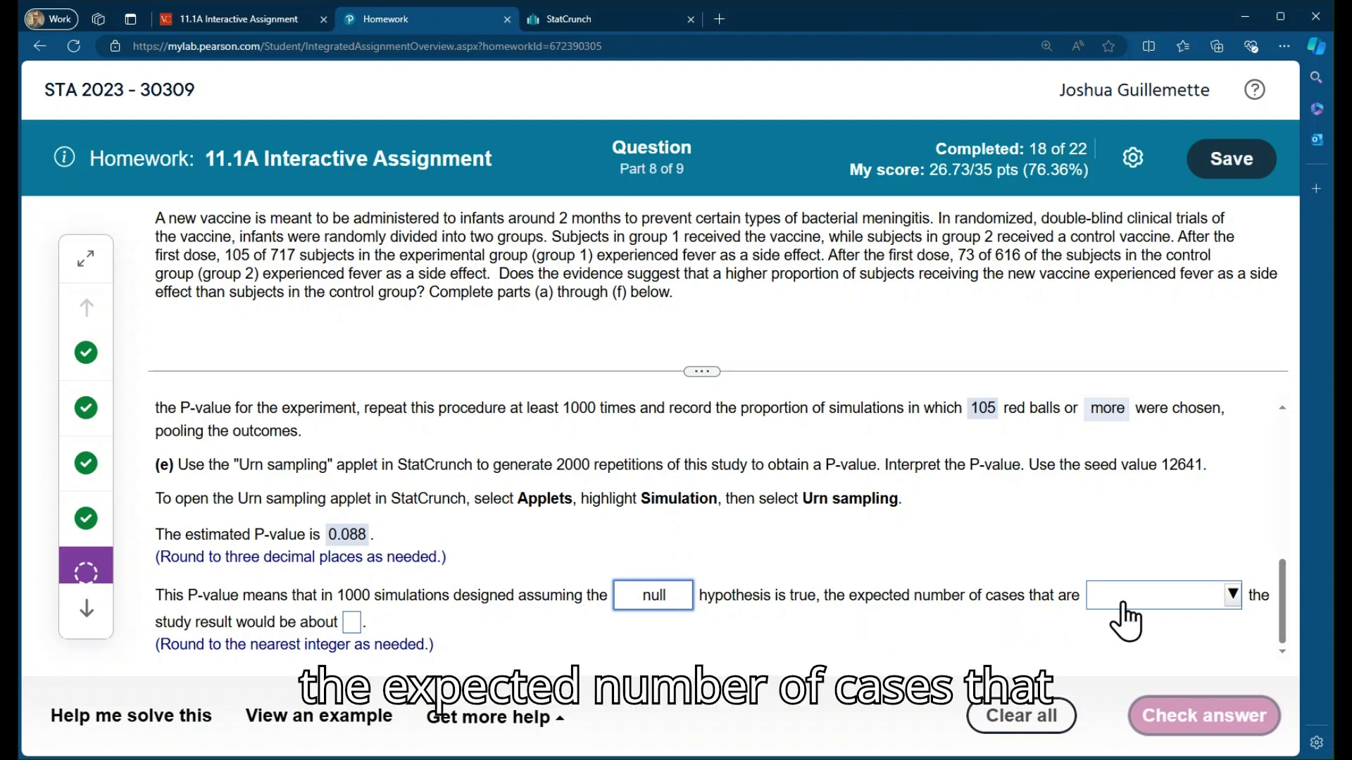
pyautogui.click(1193, 602)
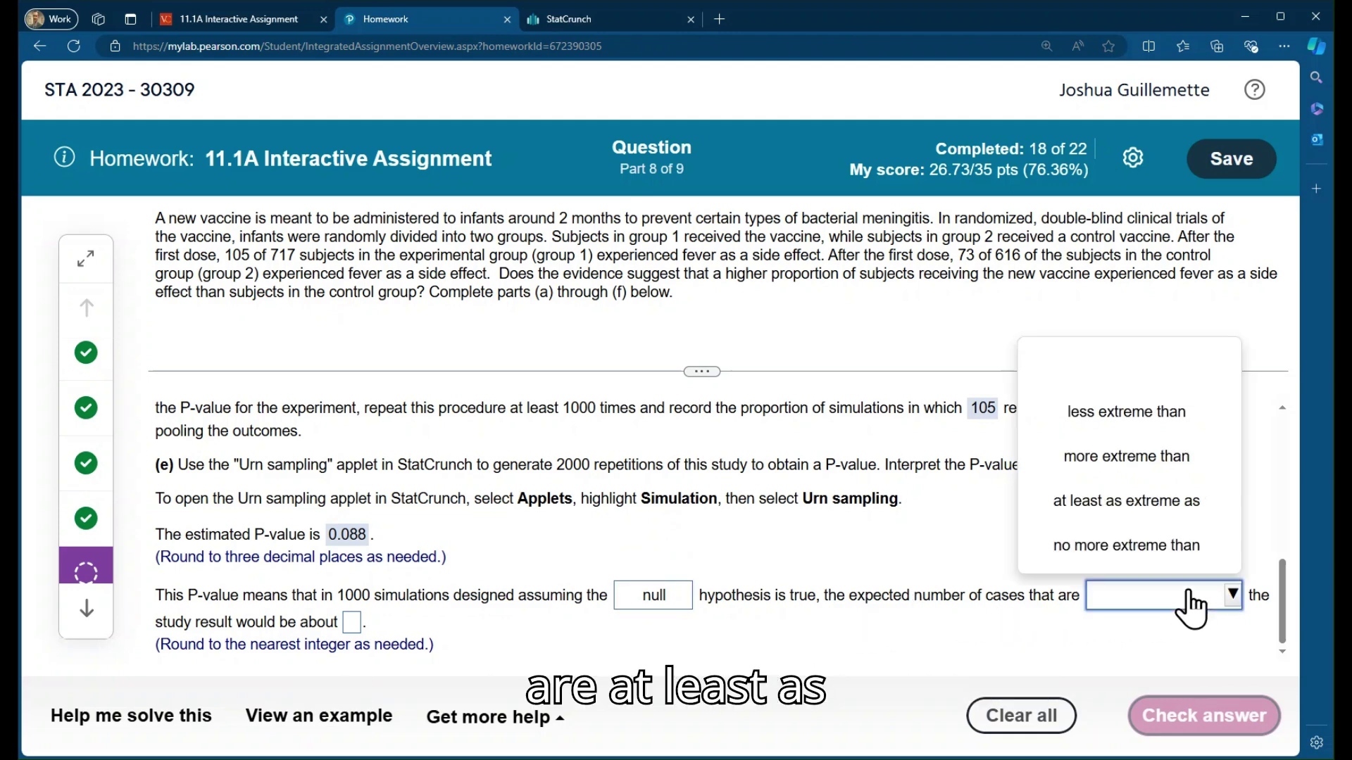
pyautogui.click(1151, 502)
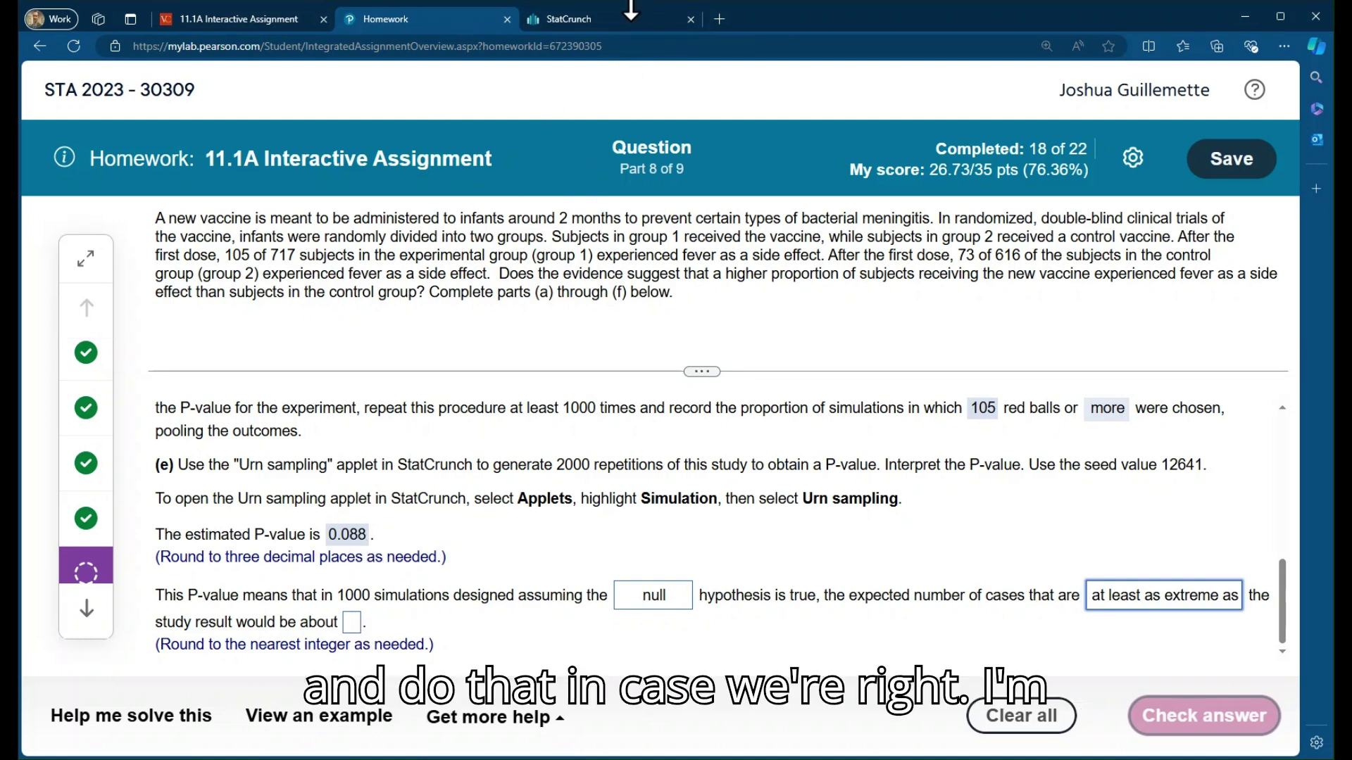
# Step: Switch to StatCrunch, close the urn simulation results, and compute the expression 0.088*1000 into a new column
pyautogui.click(620, 19)
pyautogui.click(1244, 92)
pyautogui.click(340, 200)
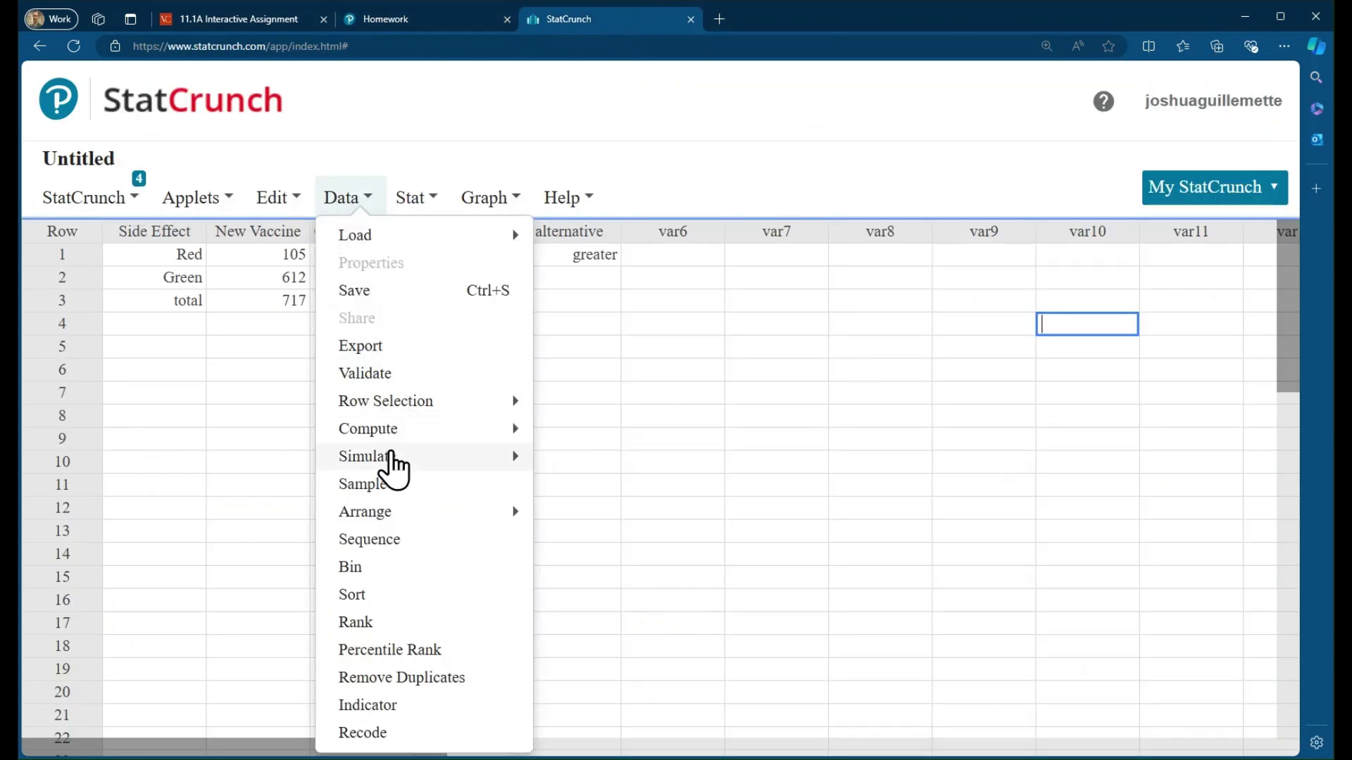
pyautogui.moveTo(398, 433)
pyautogui.click(614, 438)
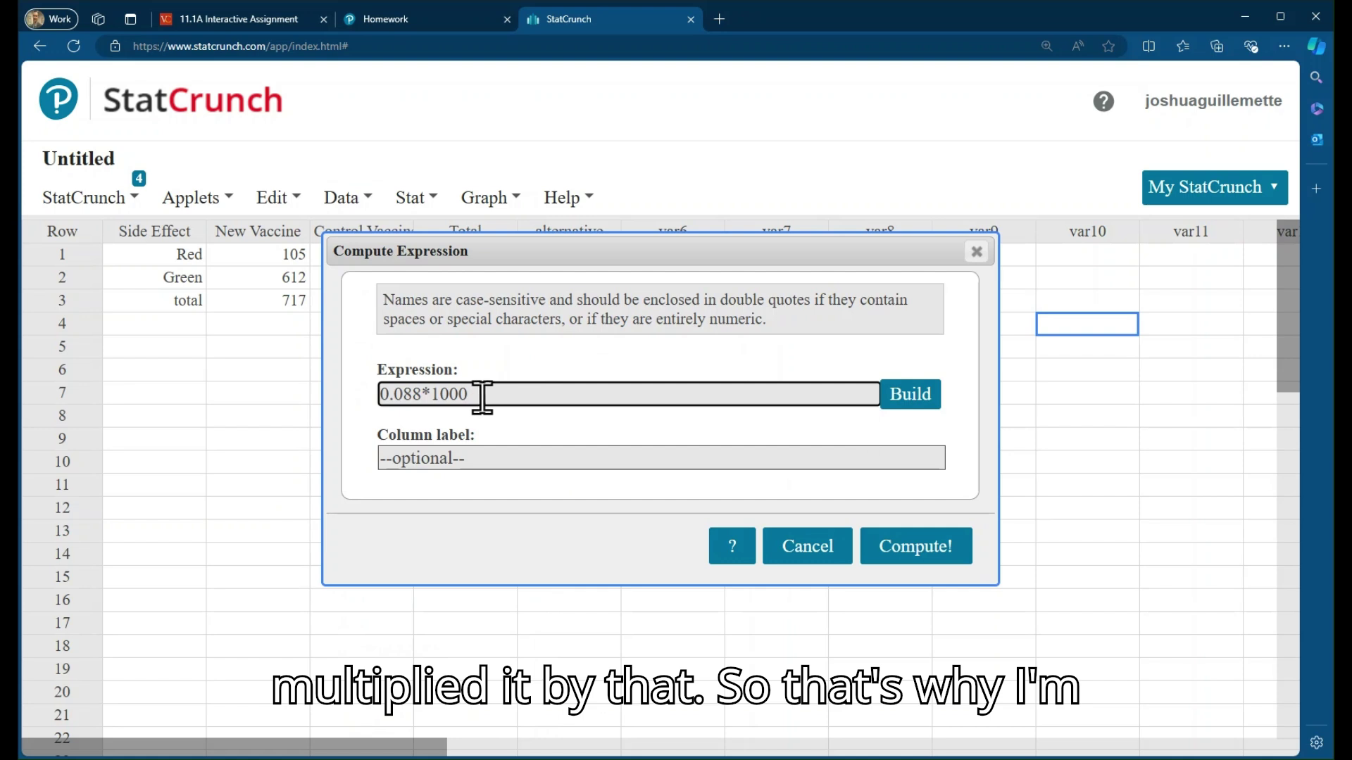
pyautogui.click(906, 549)
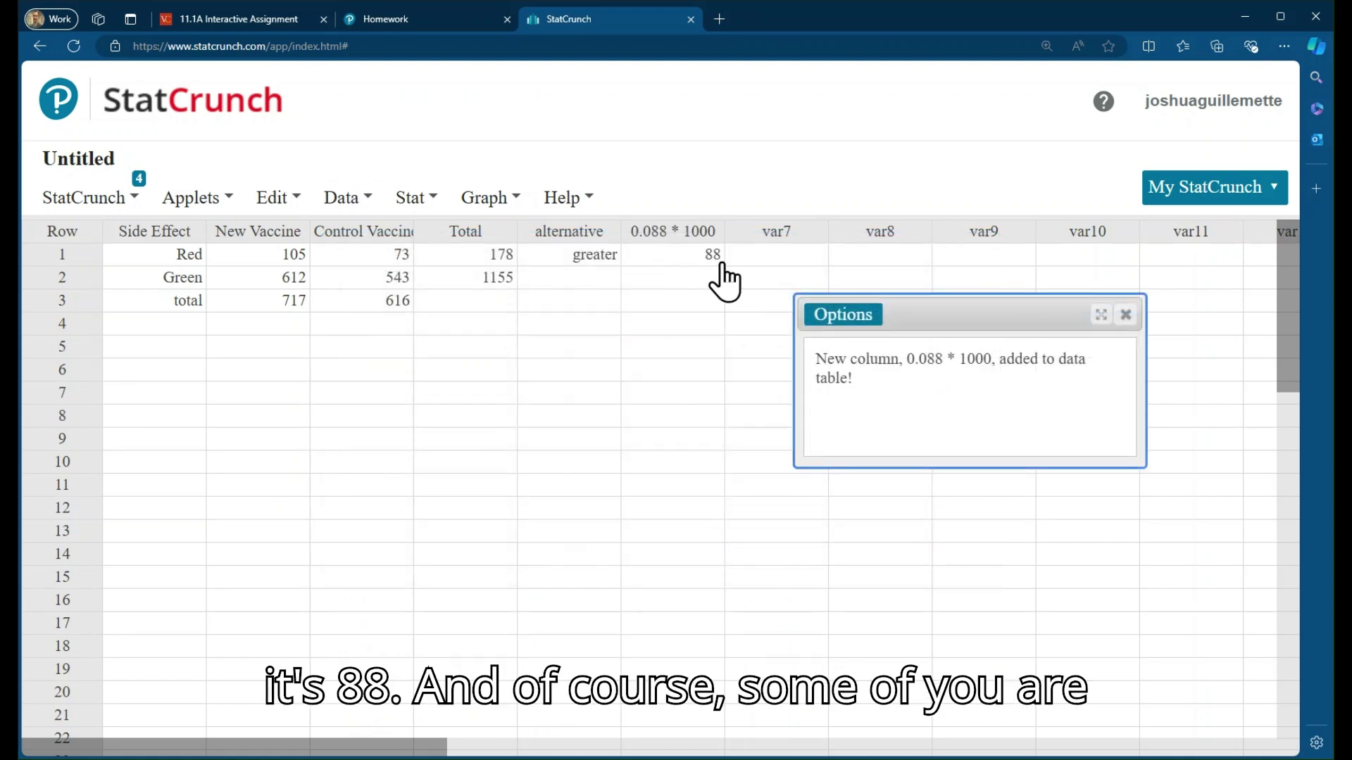
# Step: Return to the homework, enter 88 as the expected number of cases, and submit the P-value interpretation
pyautogui.click(407, 27)
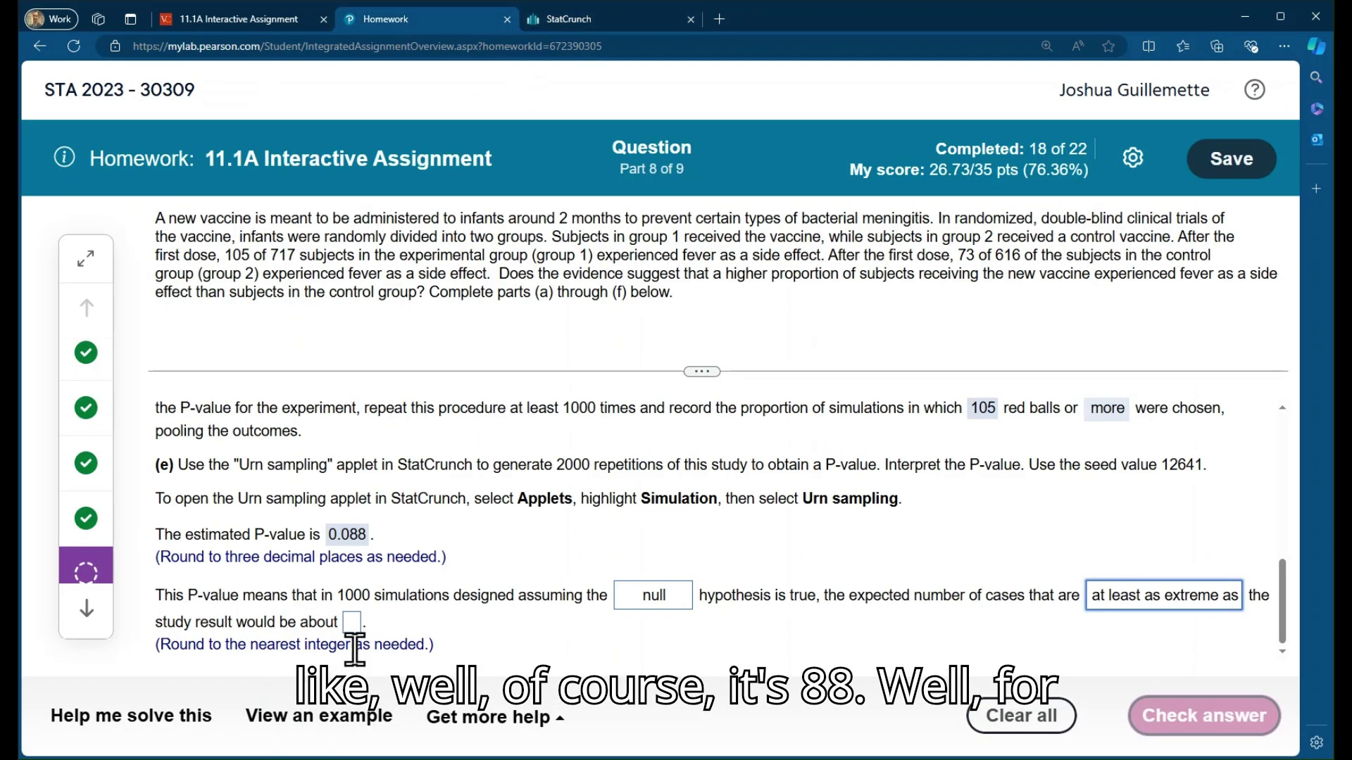
pyautogui.click(353, 628)
pyautogui.write('88')
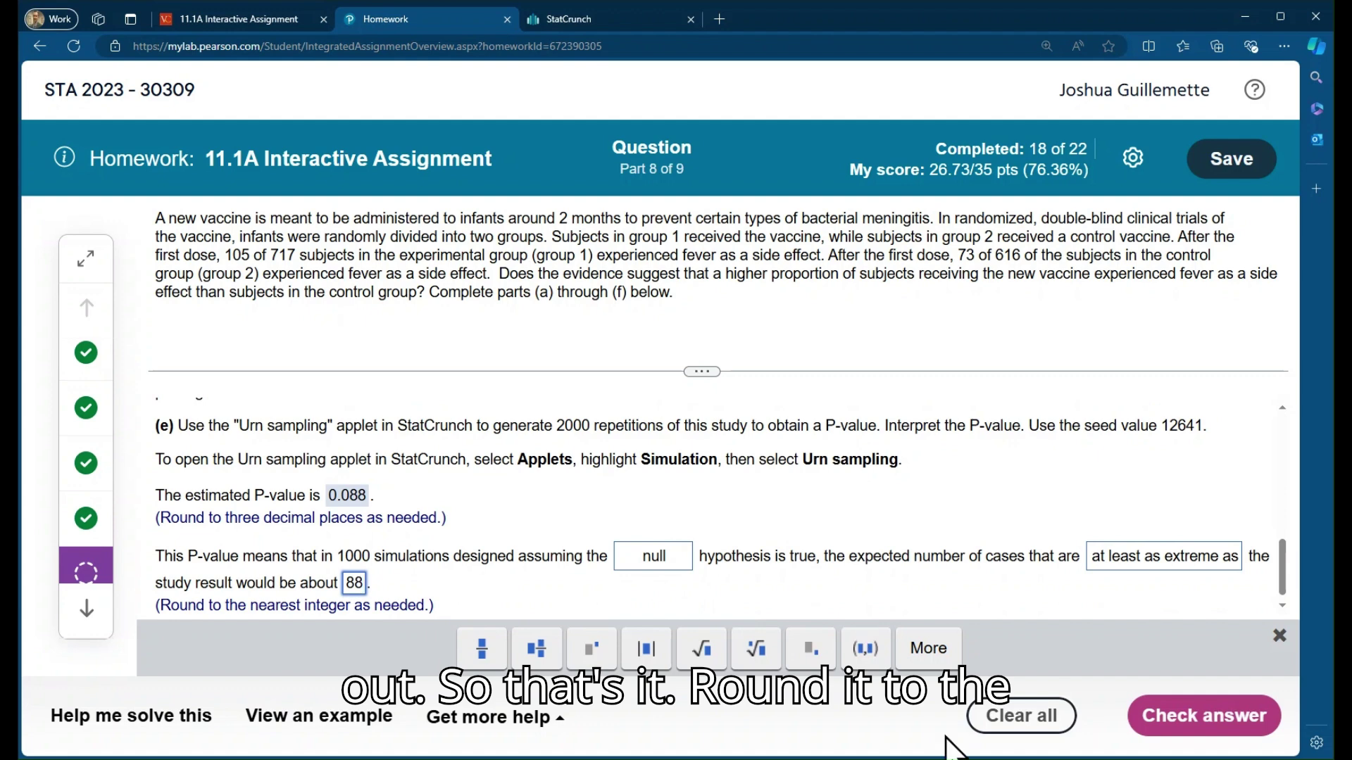
pyautogui.click(1155, 715)
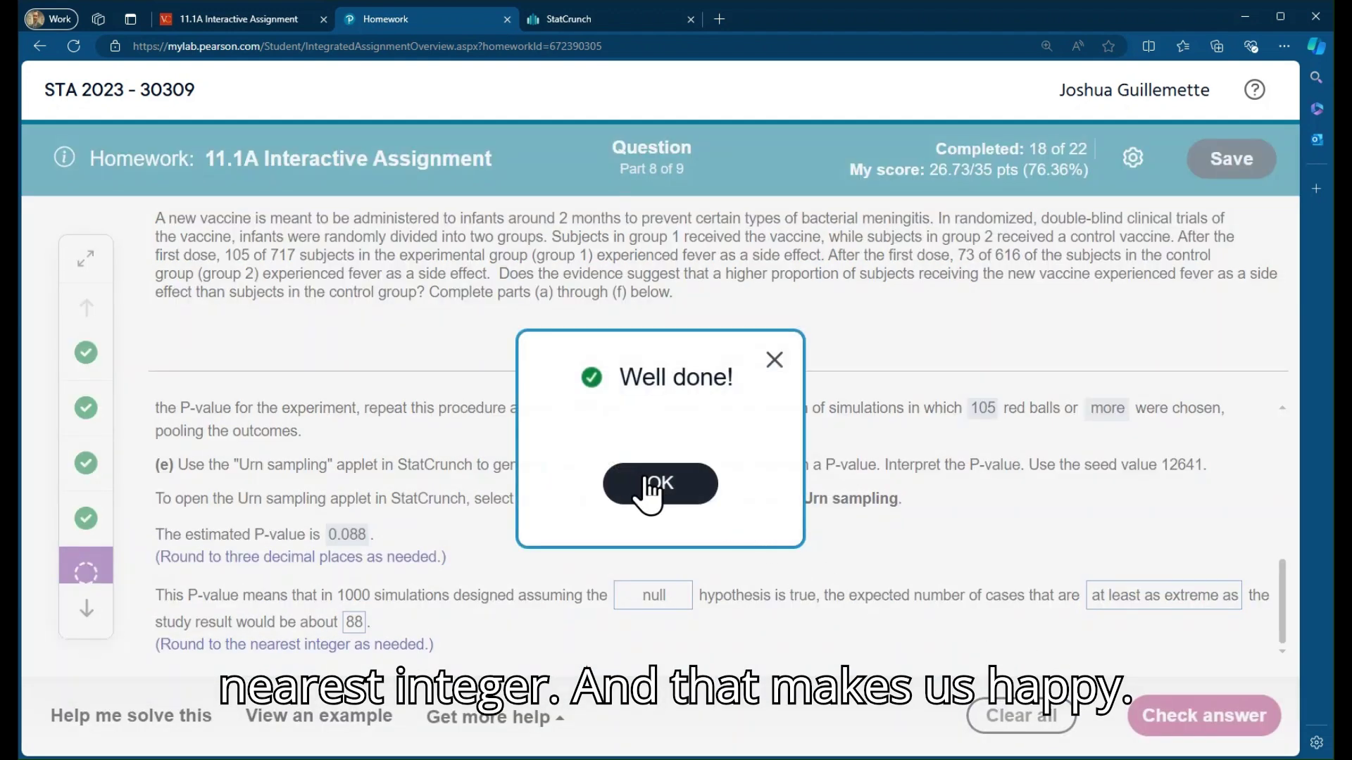
pyautogui.click(655, 484)
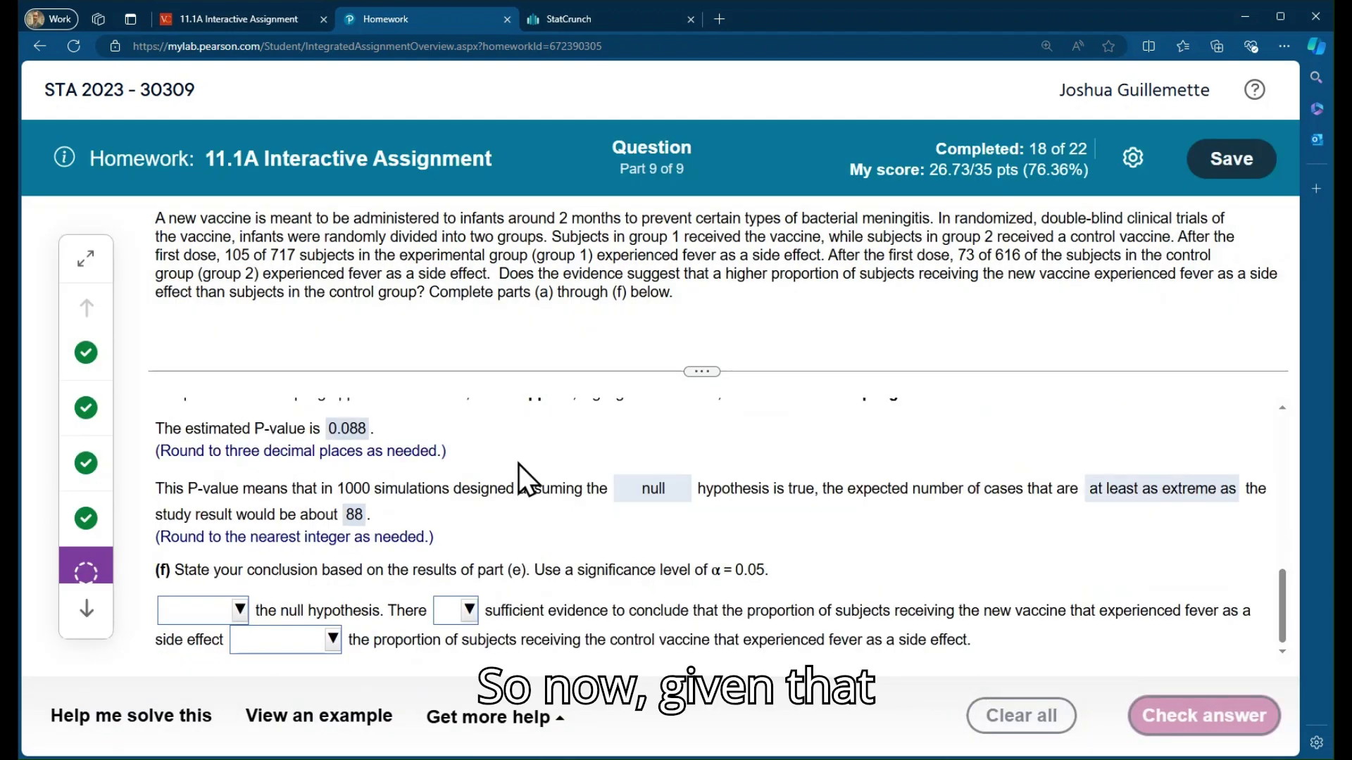
# Step: Complete part (f)'s conclusion with "Fail to reject", "is not" and "is greater than", submit it, and dismiss the feedback message
pyautogui.scroll(1, 521, 465)
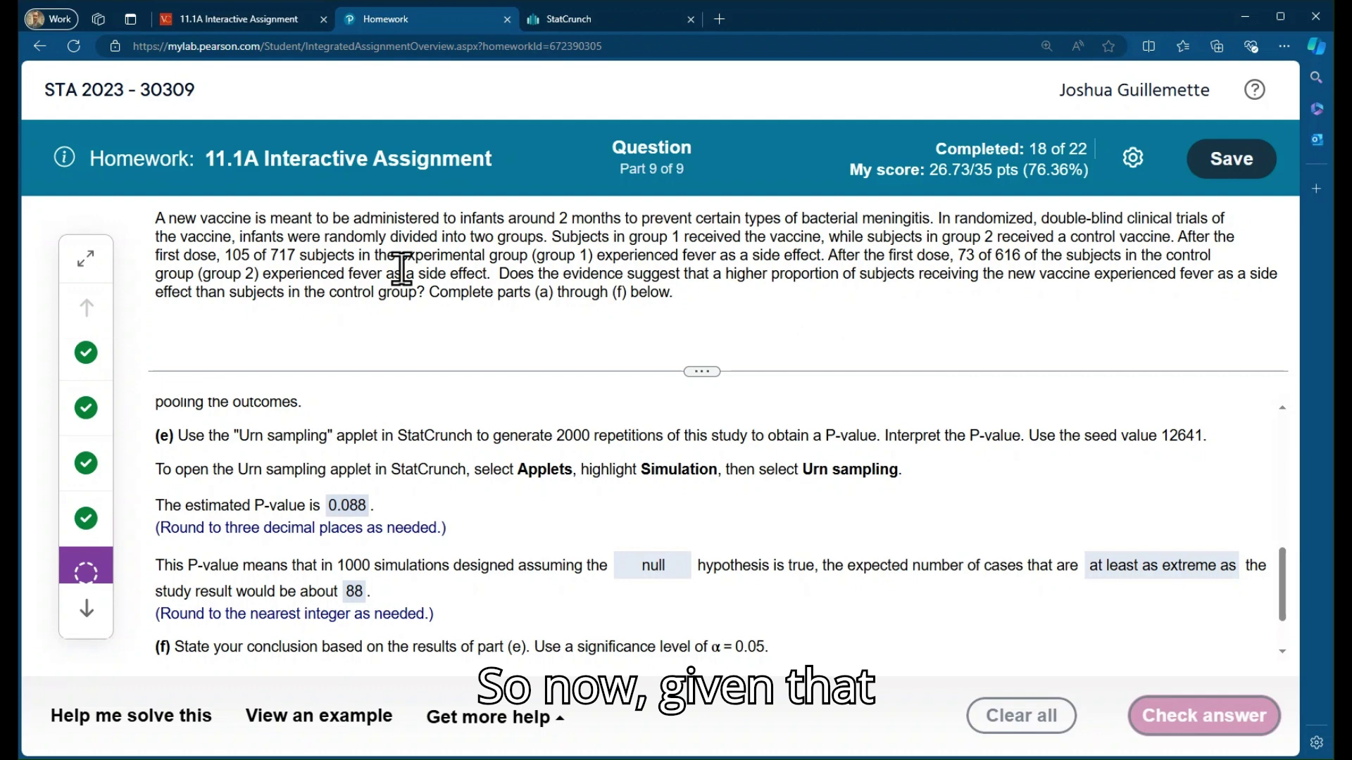
pyautogui.scroll(-1, 500, 478)
pyautogui.moveTo(579, 569); pyautogui.dragTo(711, 569)
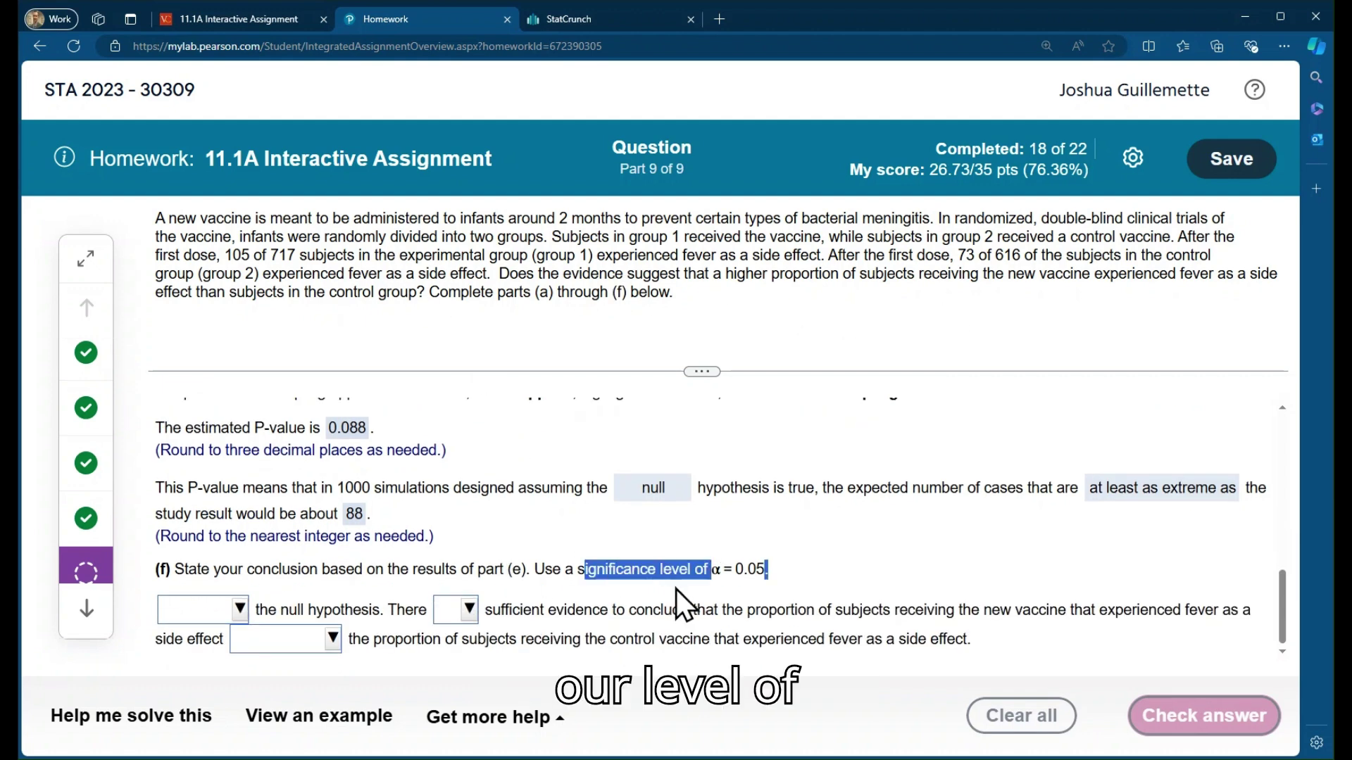
pyautogui.click(803, 573)
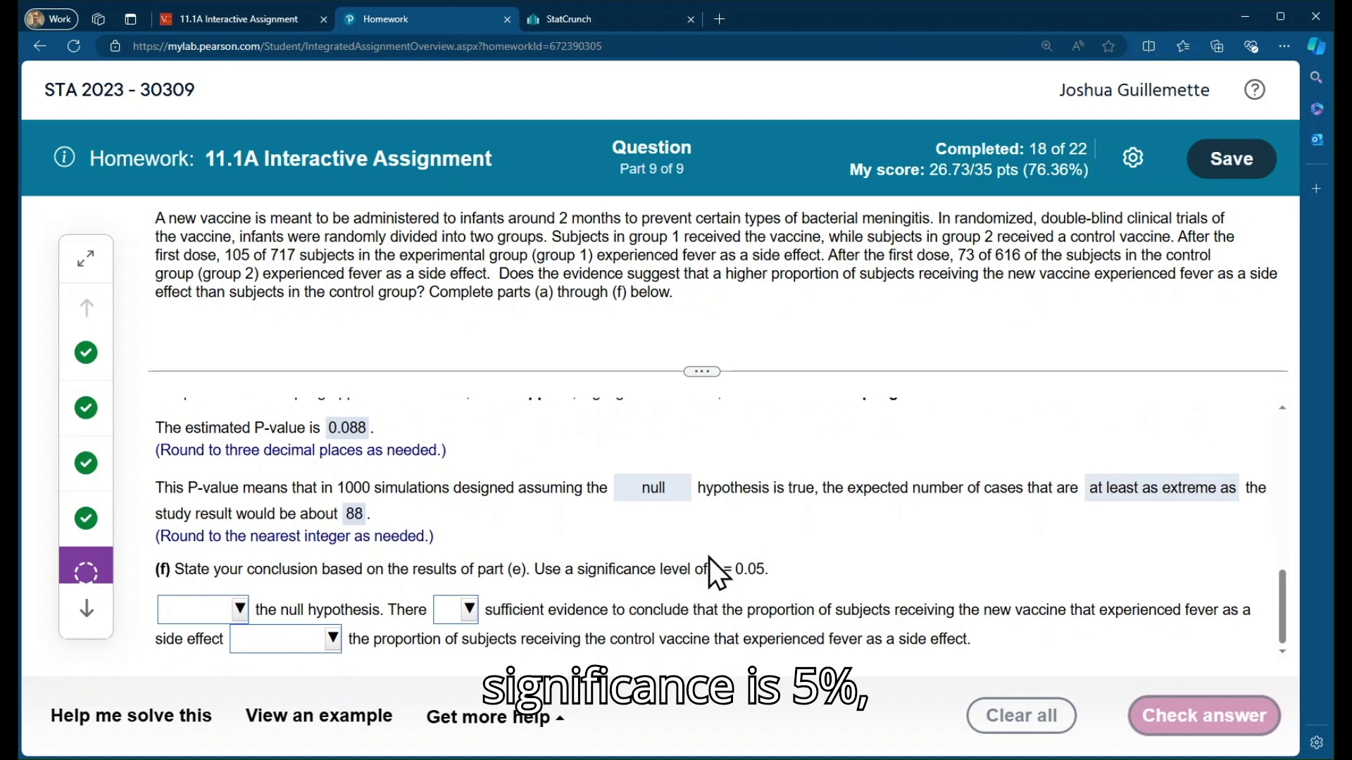
pyautogui.click(240, 611)
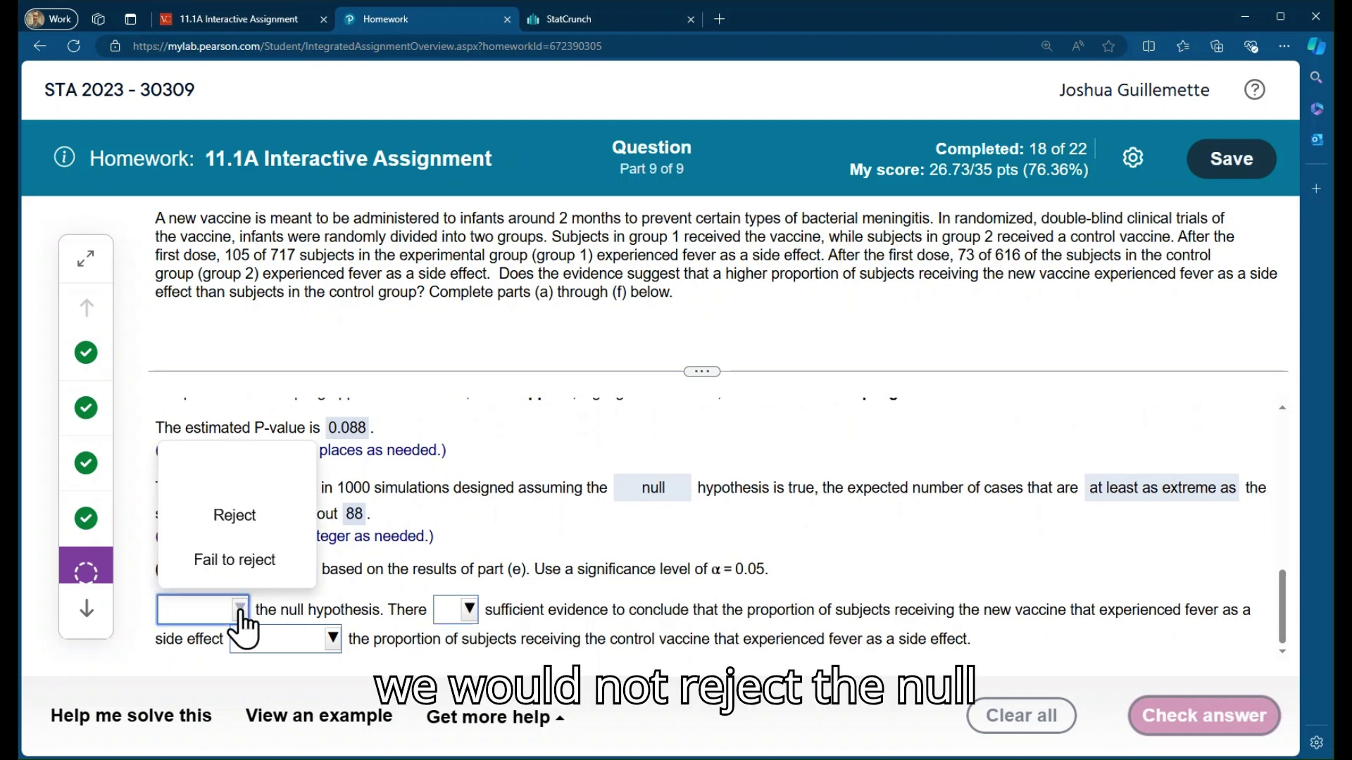
pyautogui.click(240, 562)
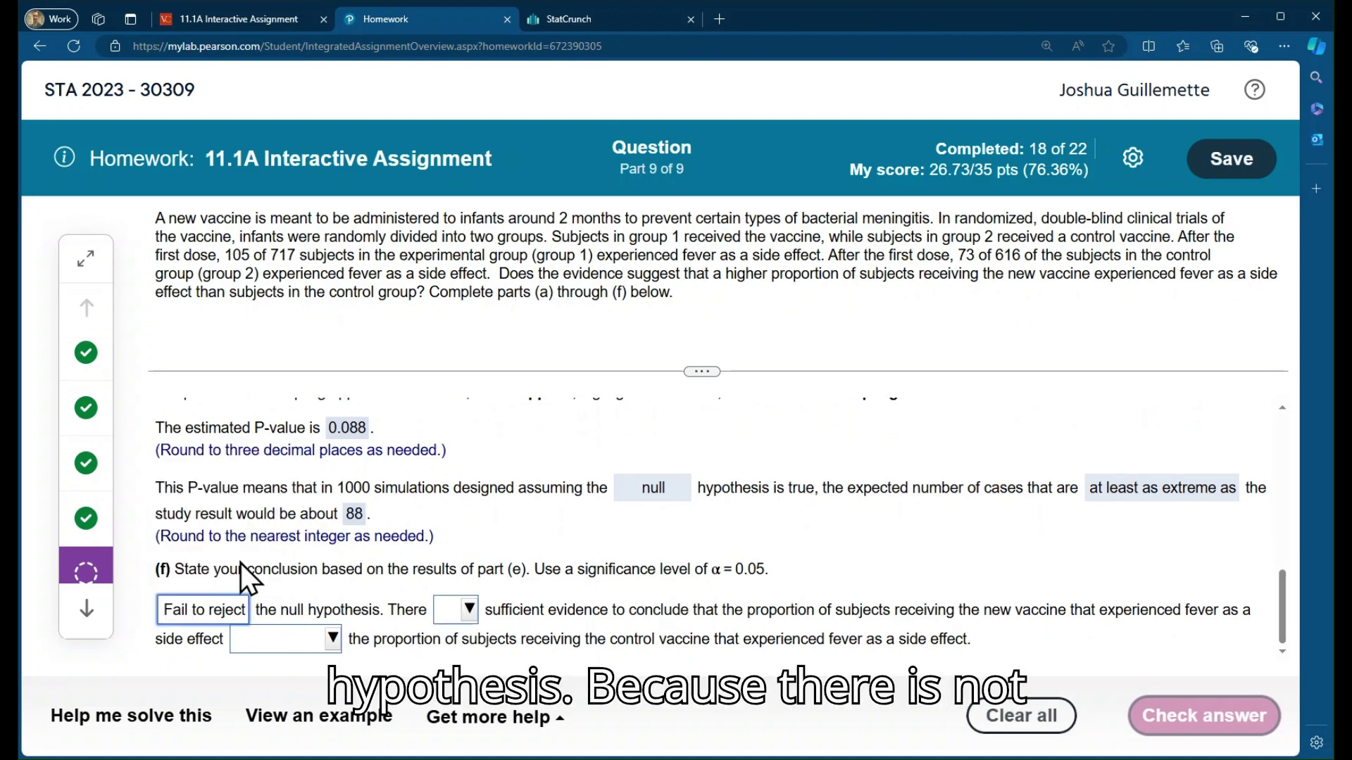
pyautogui.click(467, 609)
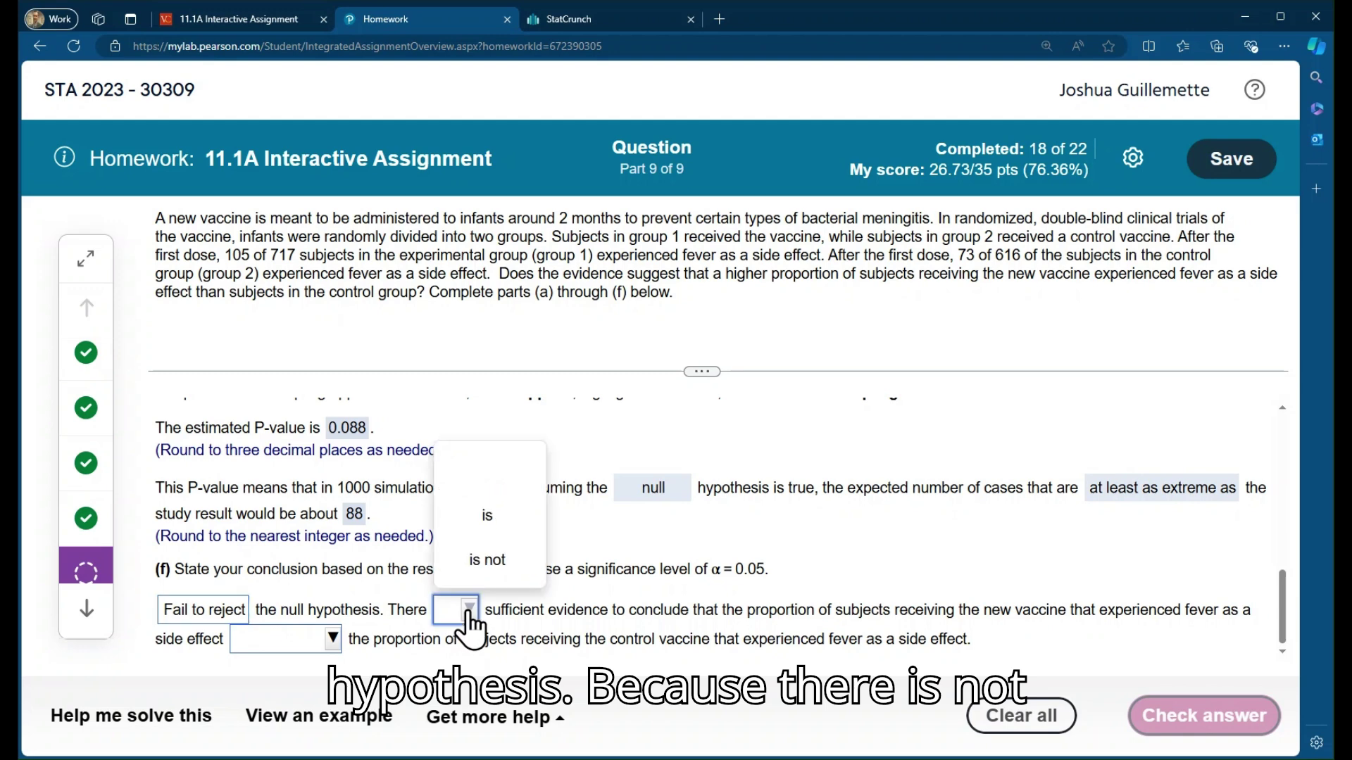
pyautogui.click(486, 560)
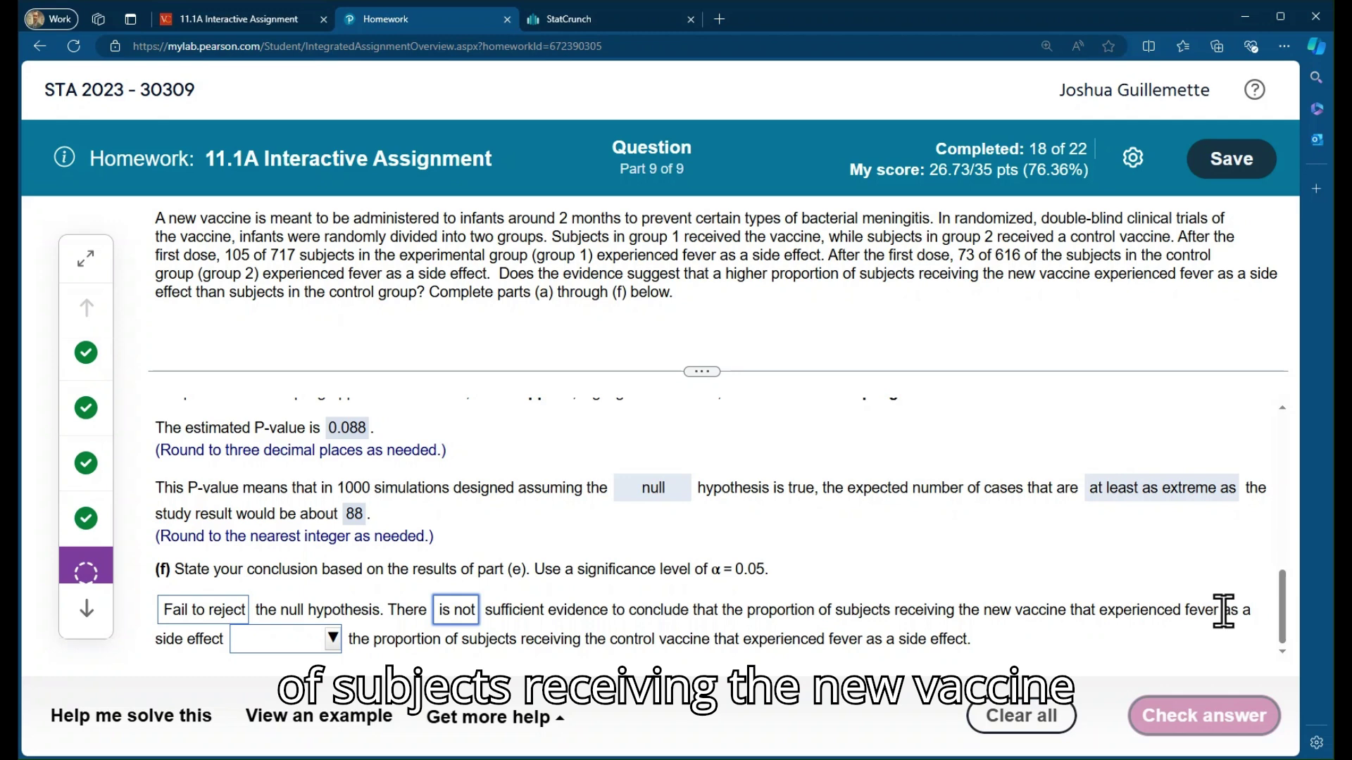
pyautogui.click(331, 641)
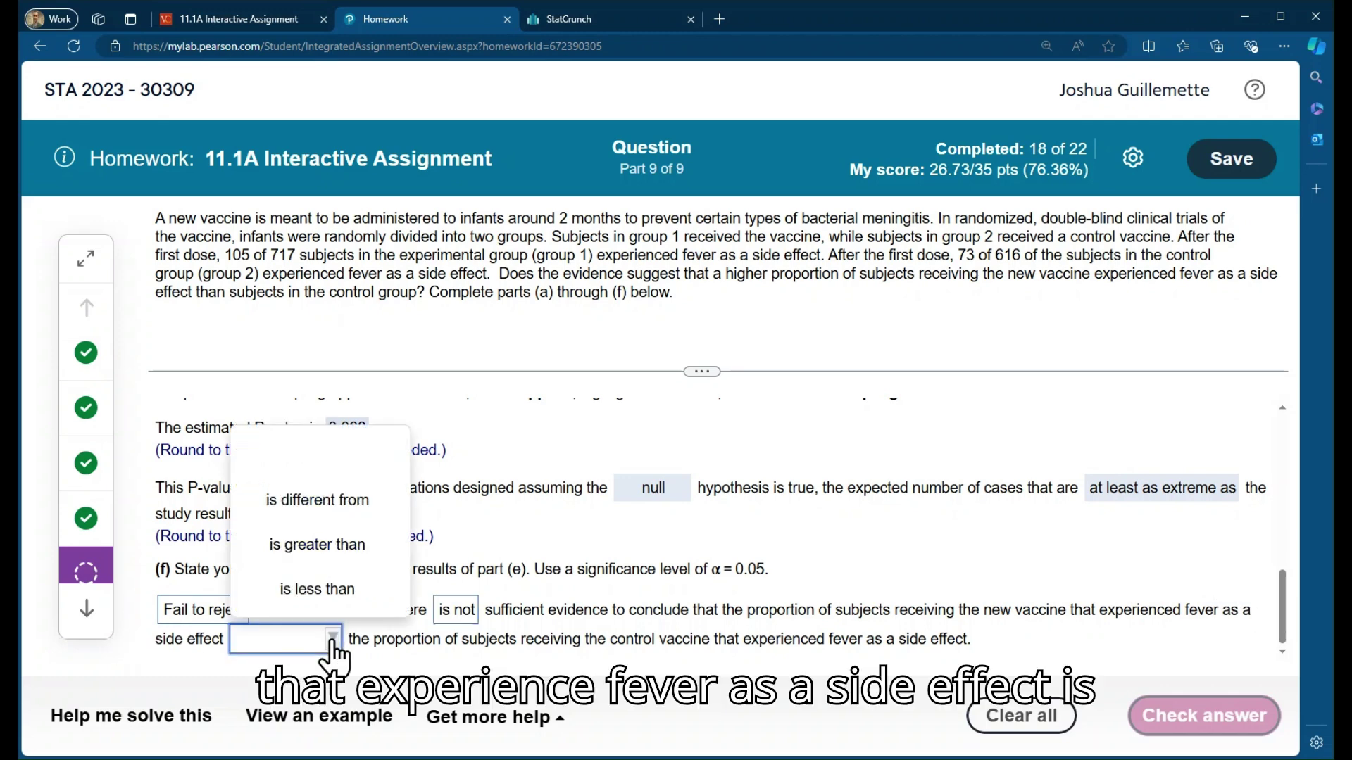
pyautogui.click(314, 548)
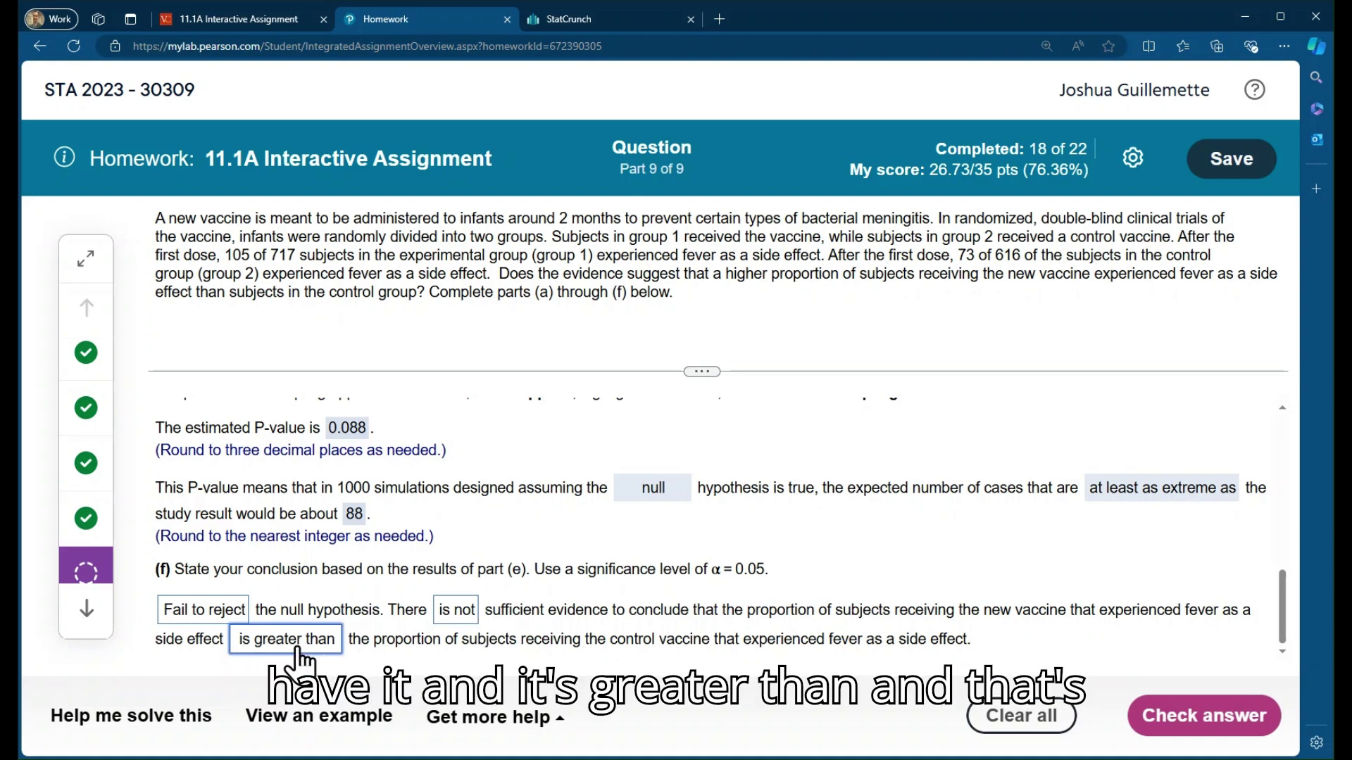
pyautogui.click(1197, 716)
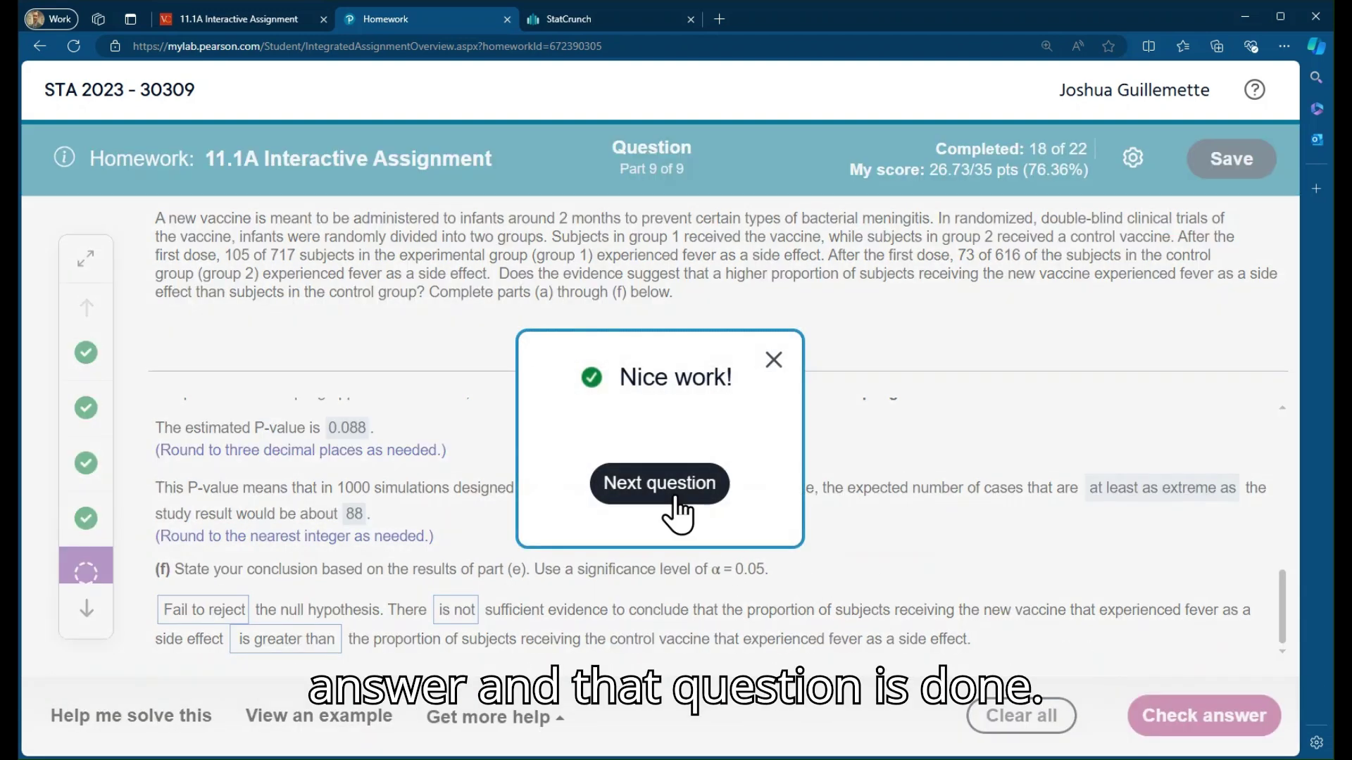
pyautogui.click(773, 361)
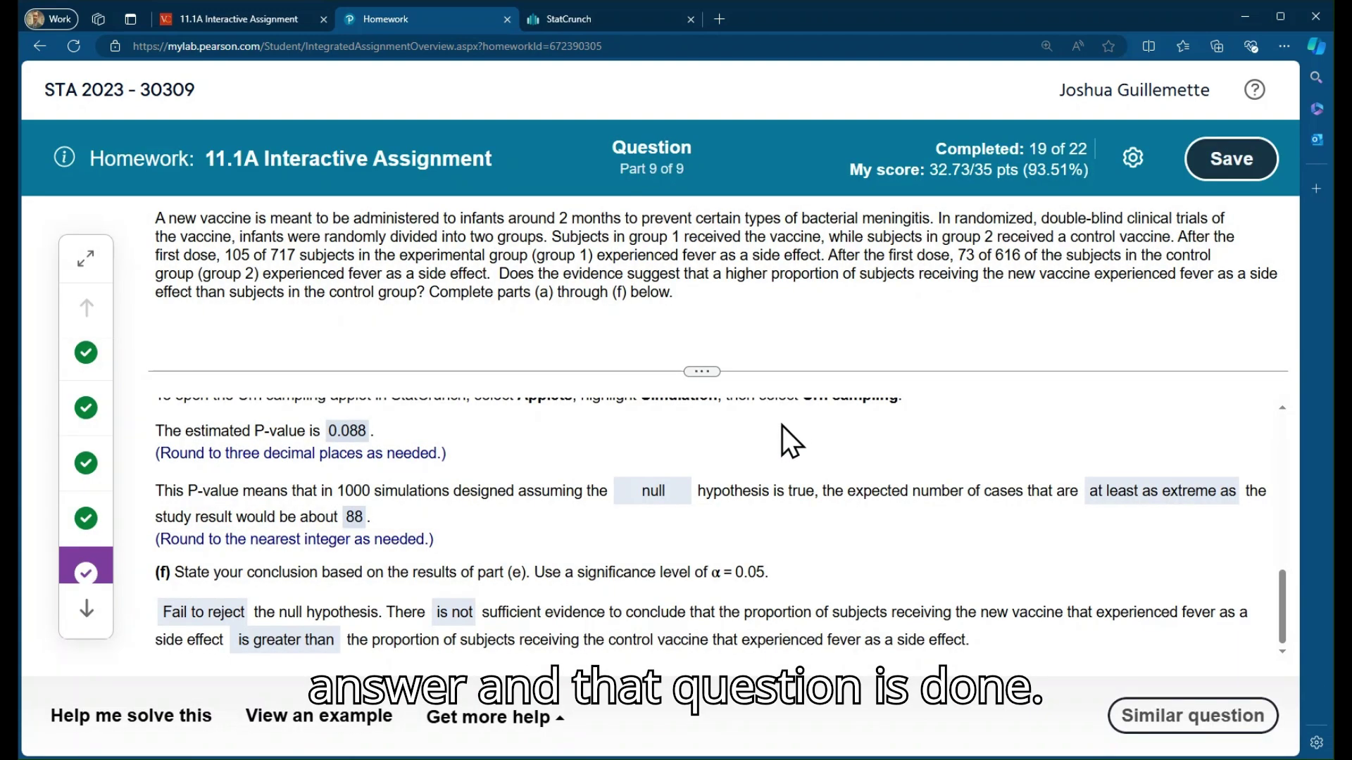